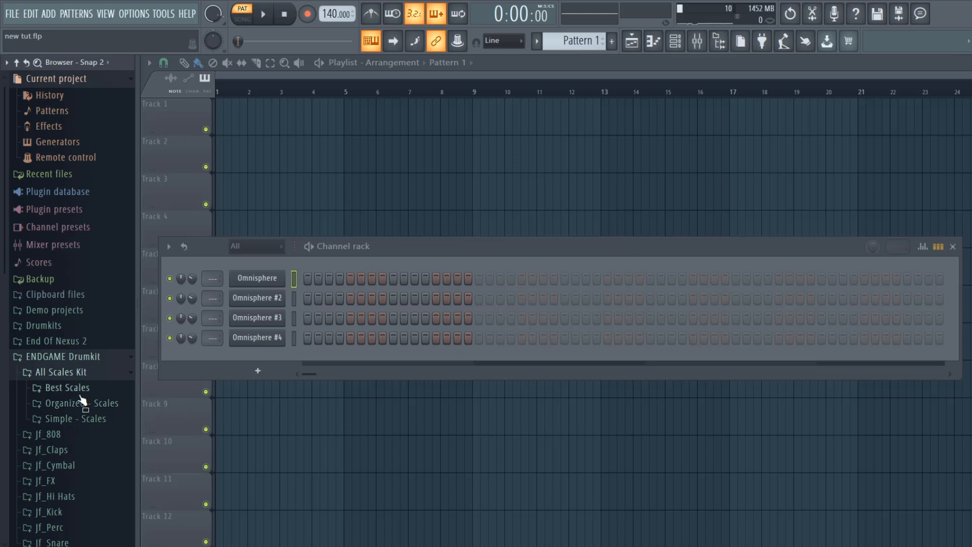
- Load the E Major scale from the ENDGAME Drumkit's Best Major Scales folder into the channel rack
click(75, 387)
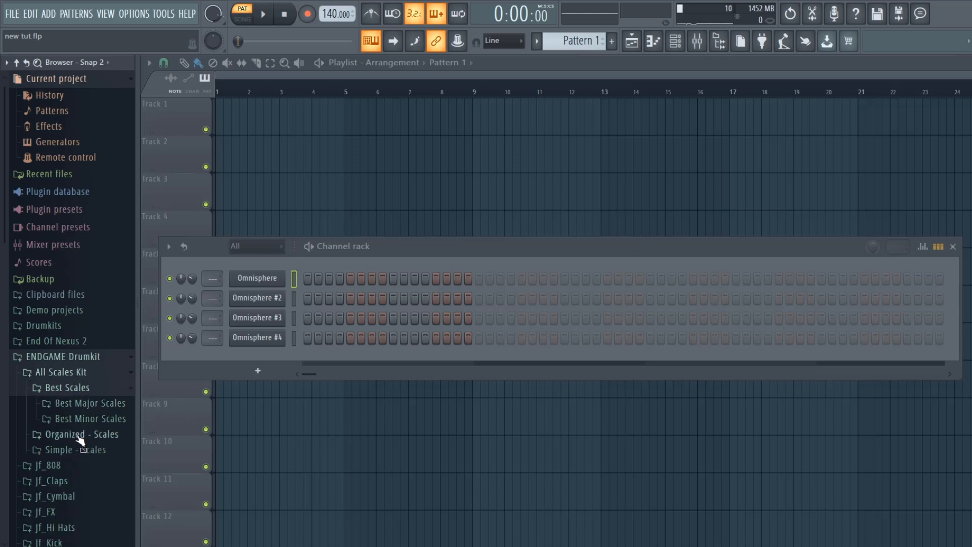
click(82, 403)
scroll(93, 521, down, 10)
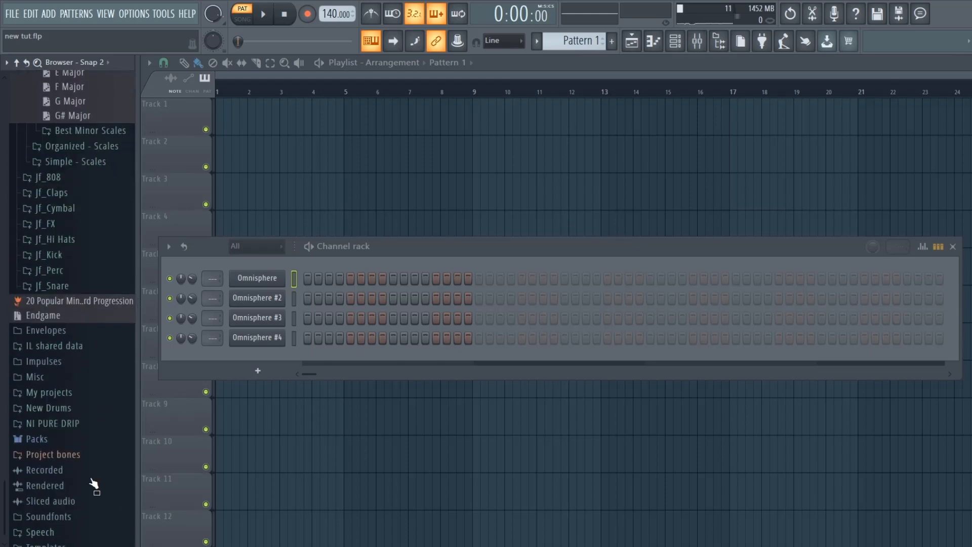
scroll(85, 526, up, 8)
drag(86, 422, 248, 260)
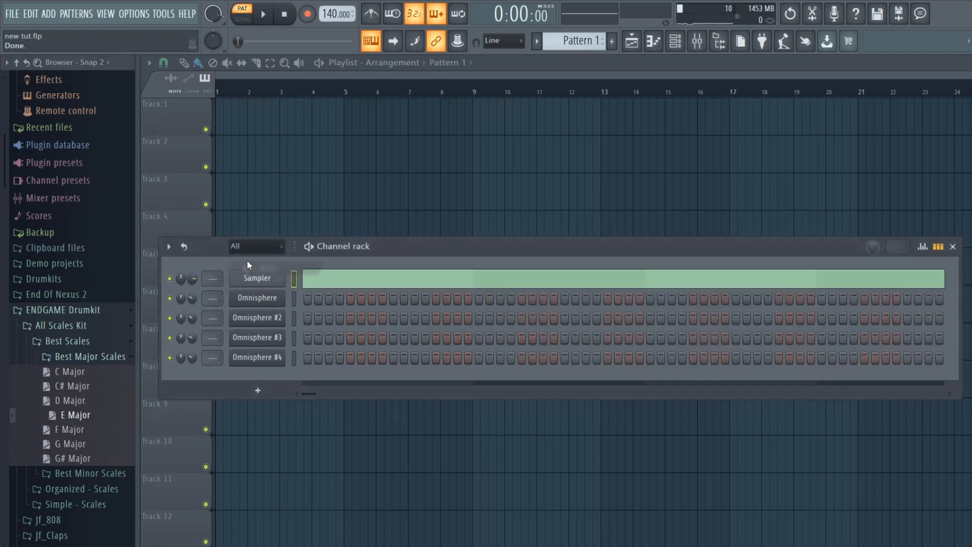
- Load the Keys - Mozart patch from the Redrecord Keys Of Trap bank into the first Omnisphere channel
click(263, 299)
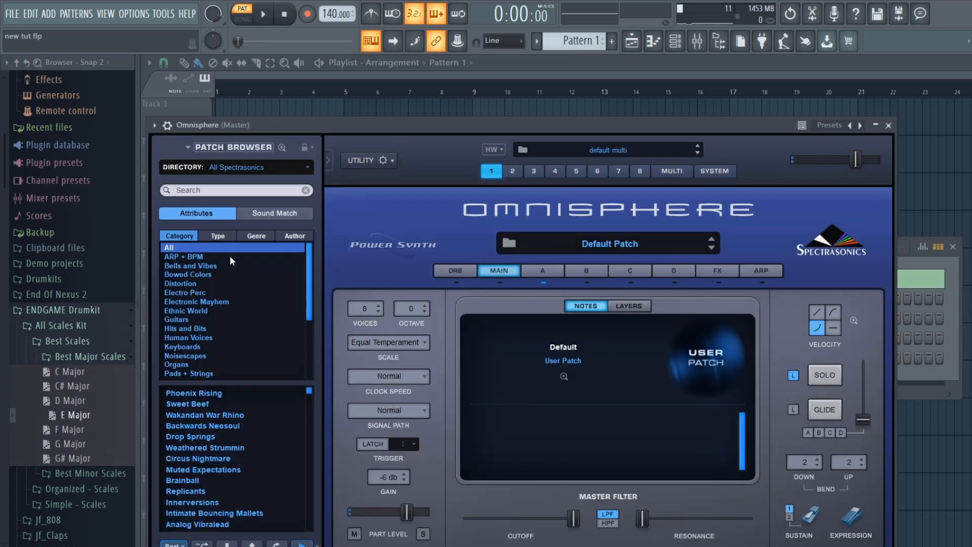
click(297, 171)
click(297, 171)
click(223, 492)
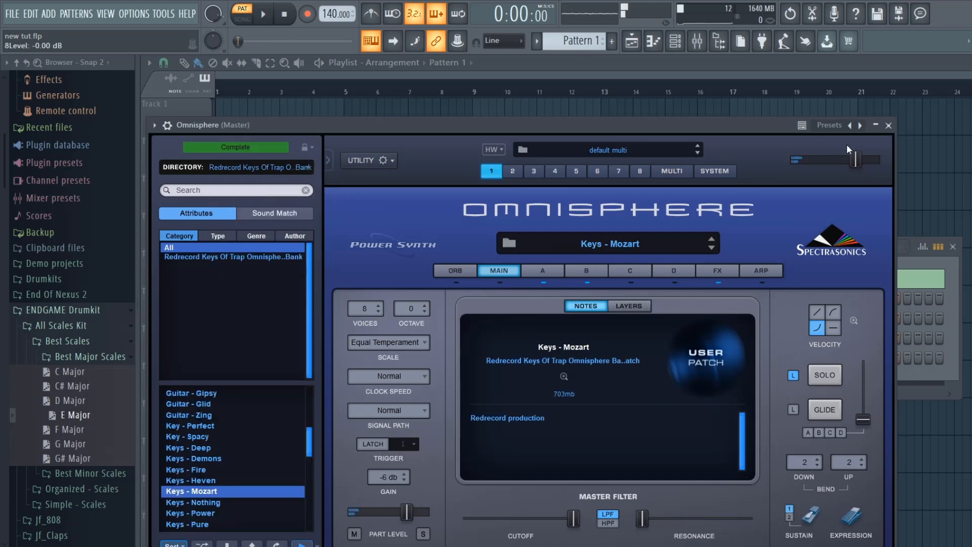
click(888, 125)
- Open the first Omnisphere channel's piano roll and draw one-bar E6, G#6 and C#7 notes in bar 1
right_click(272, 291)
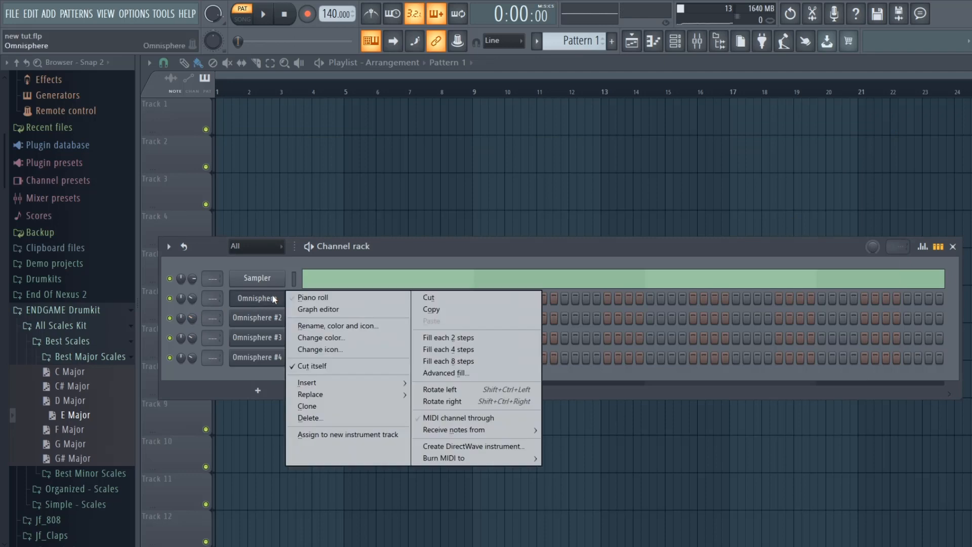
click(296, 296)
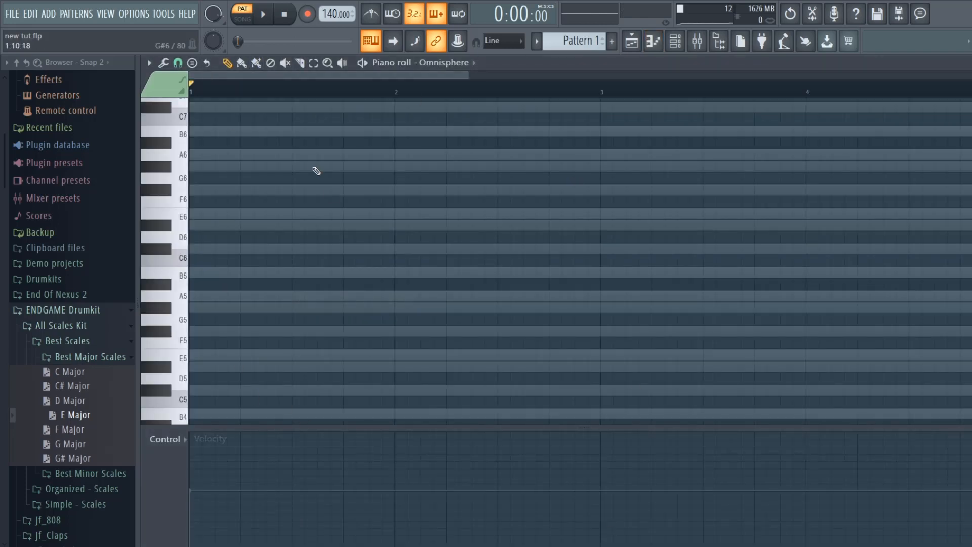
drag(462, 77, 759, 75)
scroll(506, 250, up, 3)
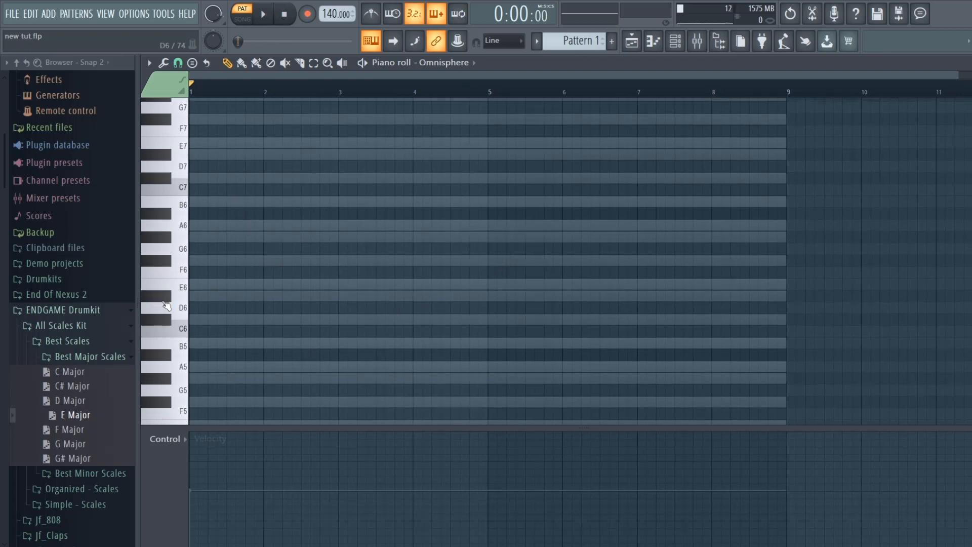
click(194, 284)
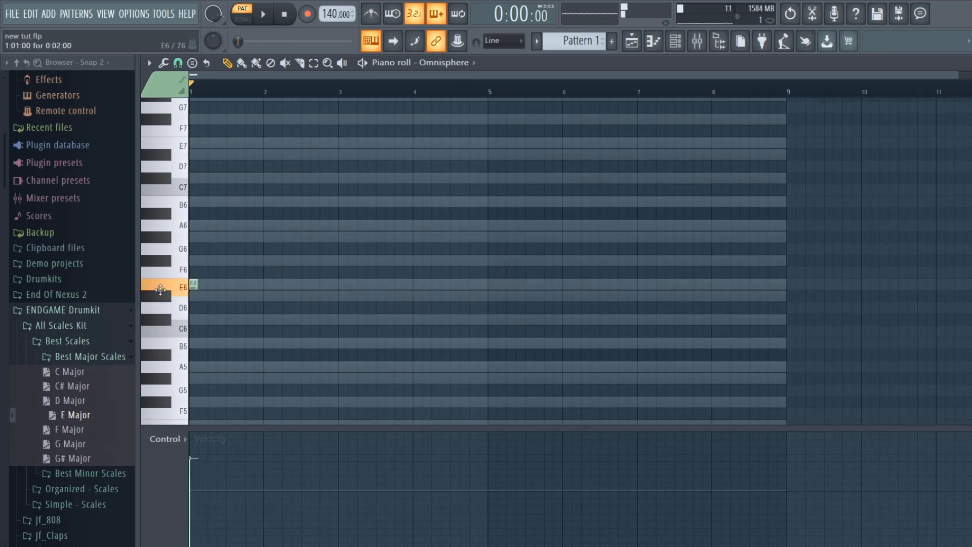
drag(197, 286, 263, 299)
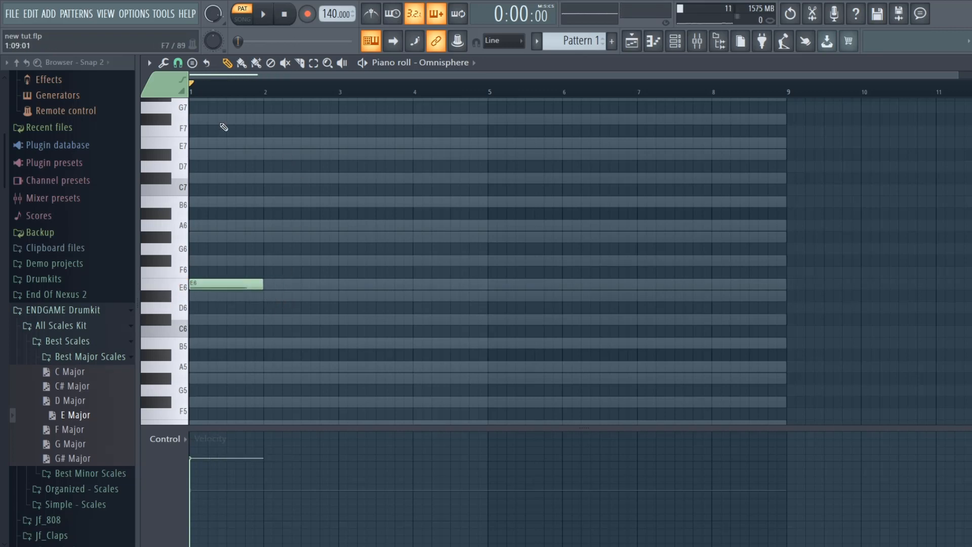
mouse_move(237, 237)
mouse_down()
mouse_move(106, 230)
mouse_move(114, 238)
mouse_up()
mouse_move(195, 212)
mouse_down()
mouse_move(167, 187)
mouse_move(167, 166)
mouse_move(167, 177)
mouse_up()
- Draw a one-bar chord of C#6, E6 and G#6 in bar 2
click(263, 319)
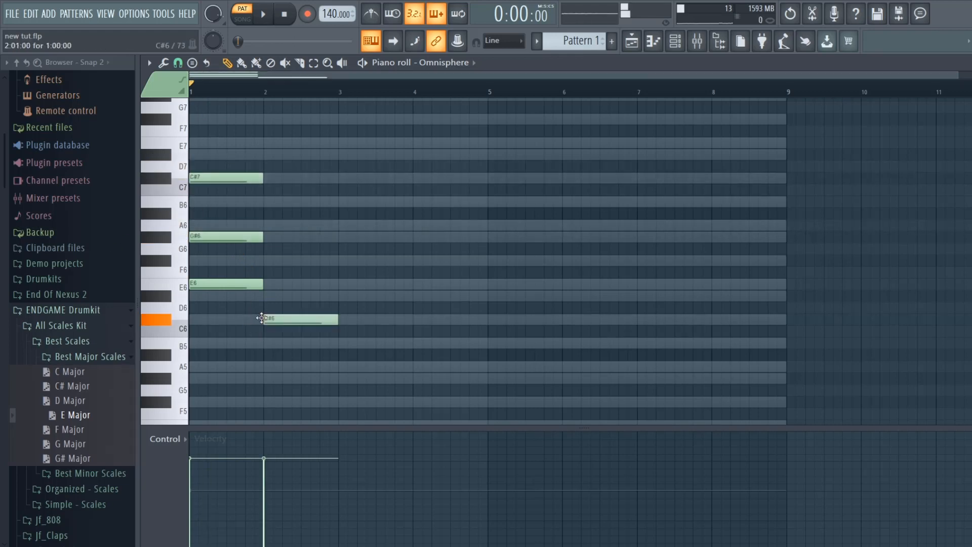
click(263, 284)
click(264, 237)
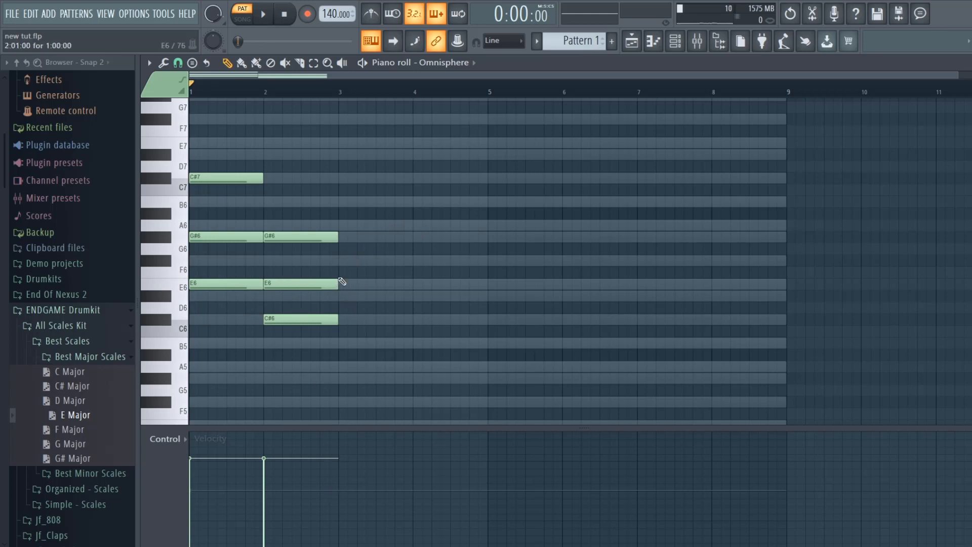
- Draw a one-bar chord of G#5, B5 and D#6 in bar 3, and randomize the velocities of all notes
click(342, 237)
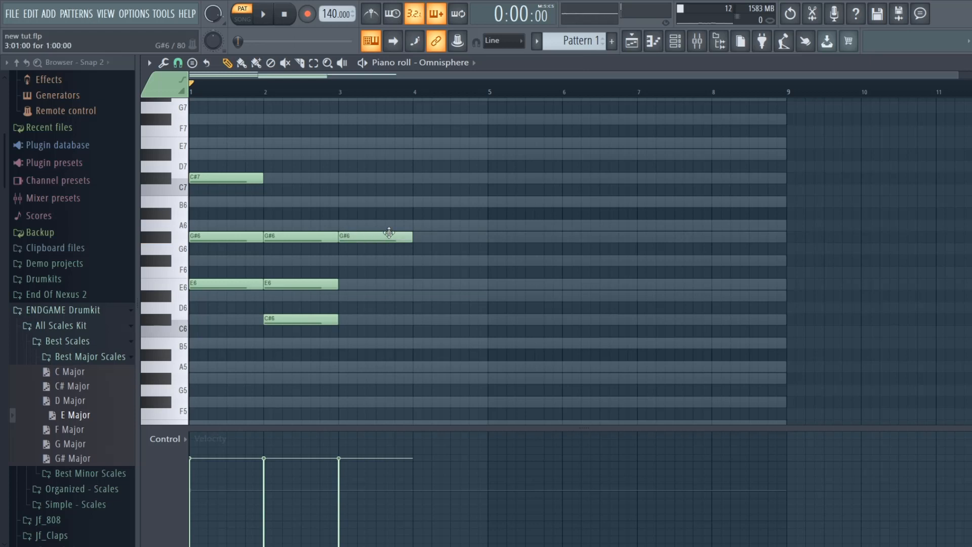
drag(389, 234, 387, 379)
click(343, 343)
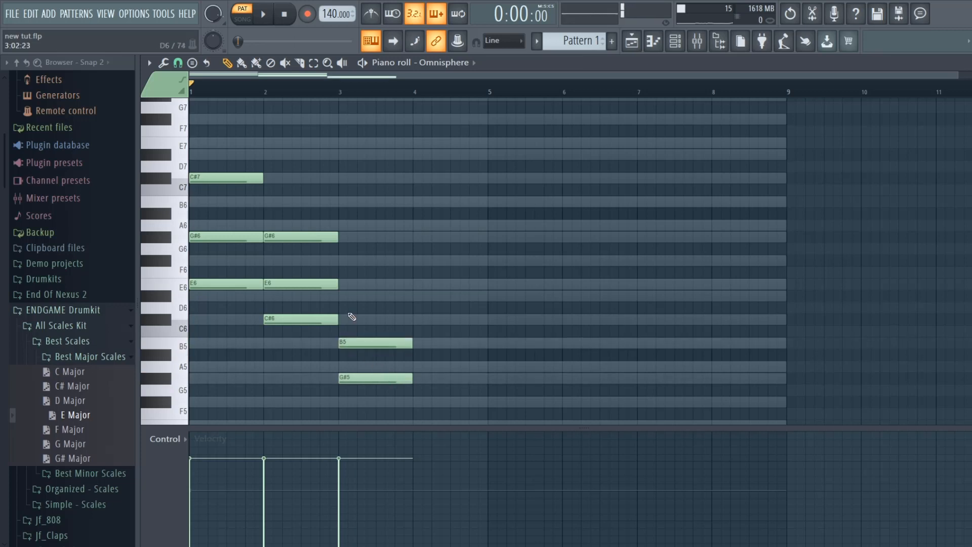
click(349, 295)
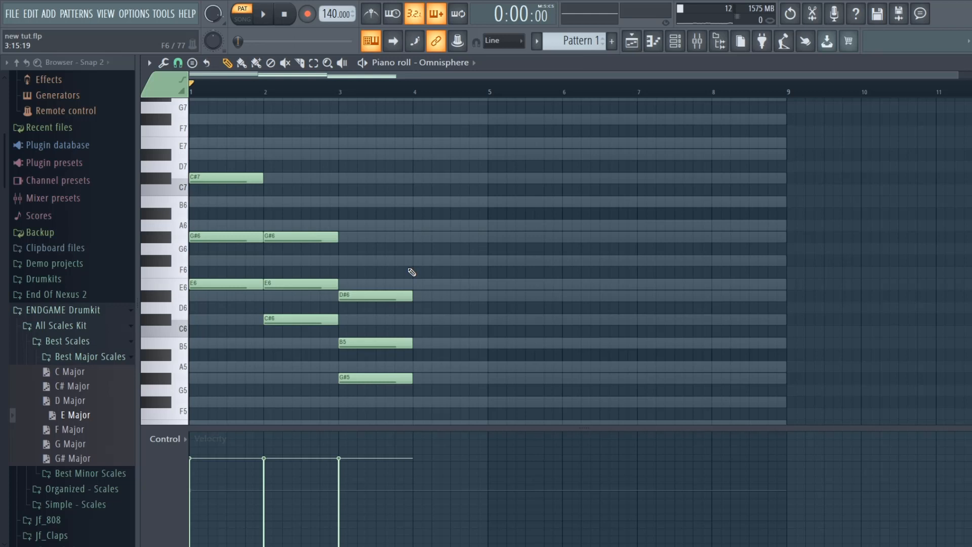
key(alt+r)
click(593, 413)
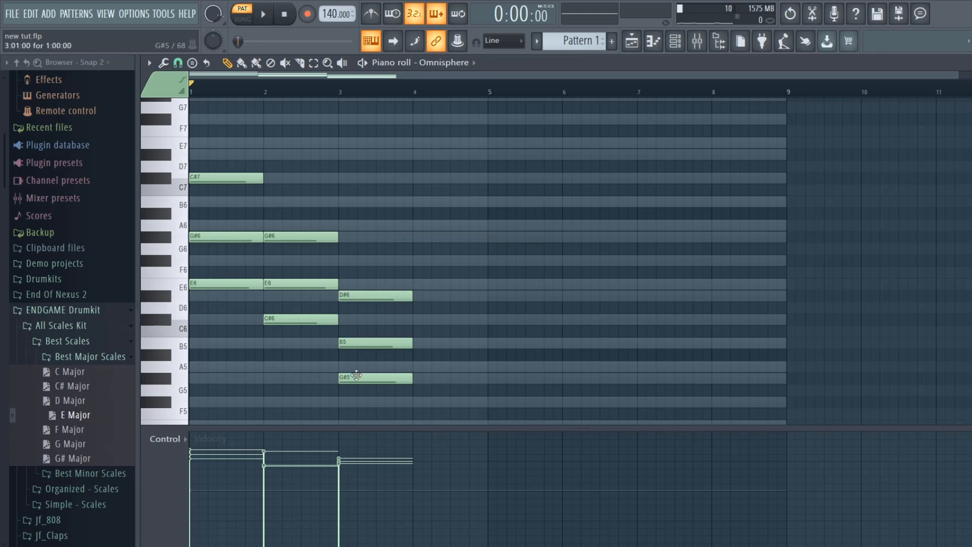
- Draw a one-bar chord of B5, D#6 and F#6 in bar 4
click(431, 344)
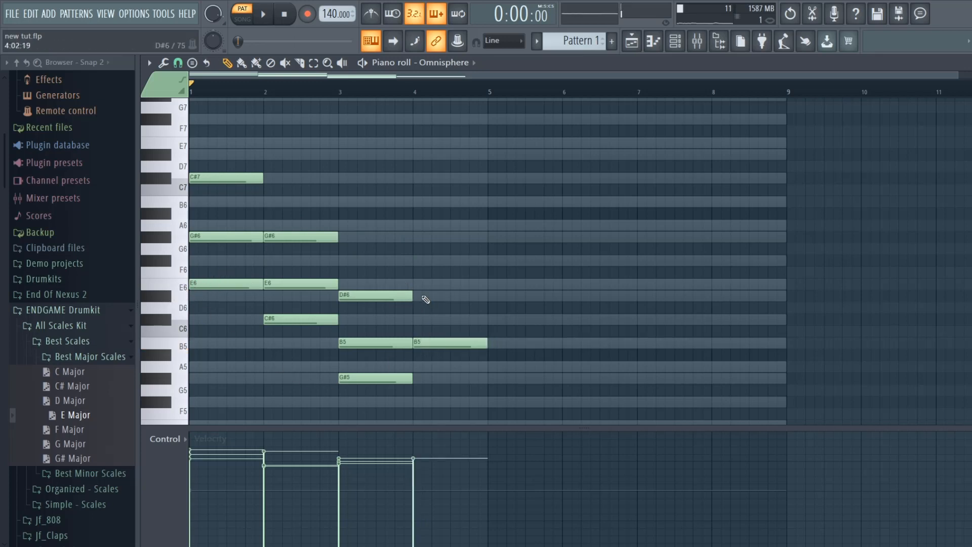
click(424, 297)
click(414, 259)
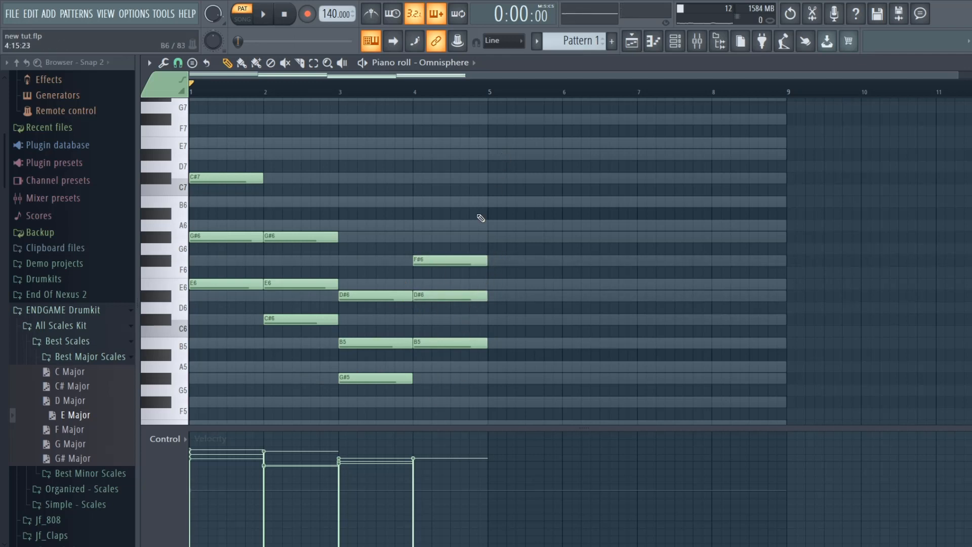
- Duplicate the lowest note of each chord one octave down as E5, C#5, G#4 and B4, and play the progression
scroll(284, 250, down, 3)
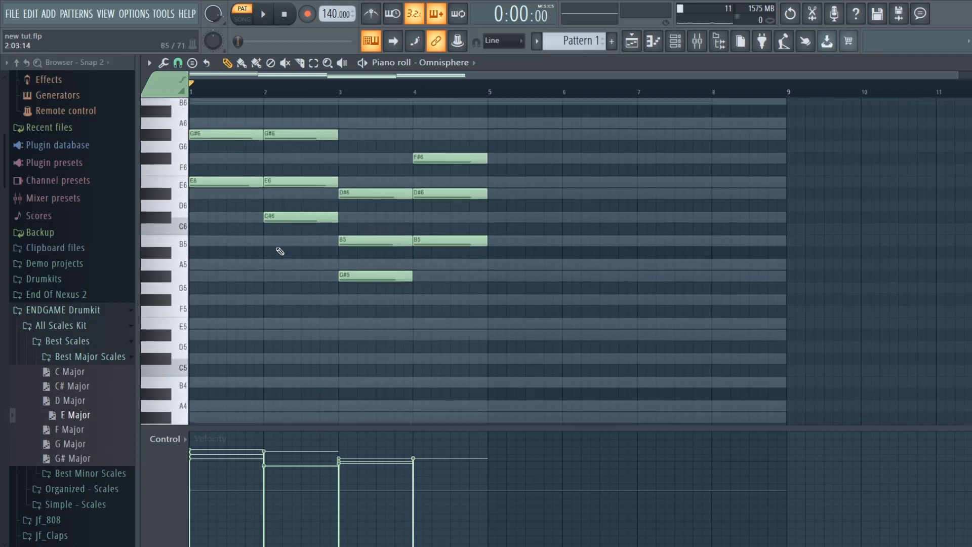
click(313, 62)
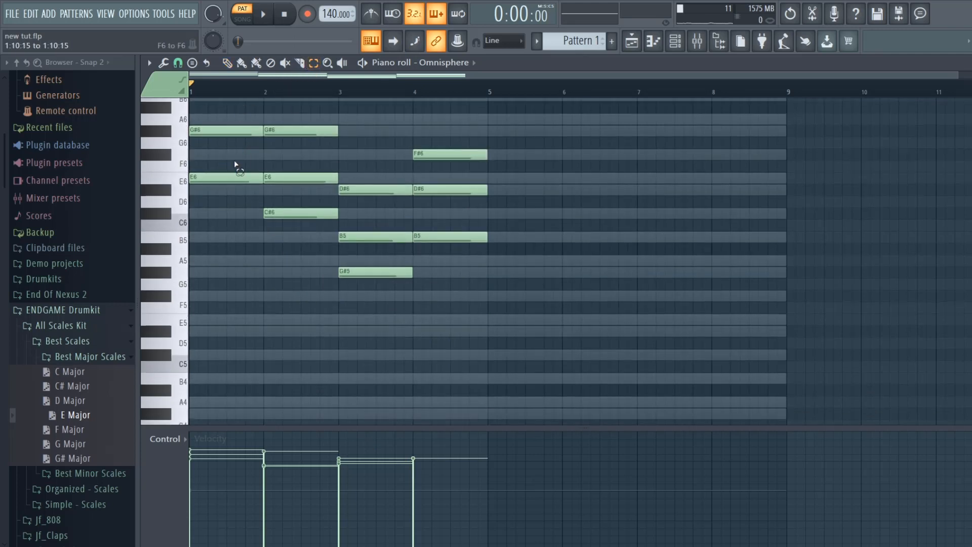
click(226, 178)
shift+click(304, 212)
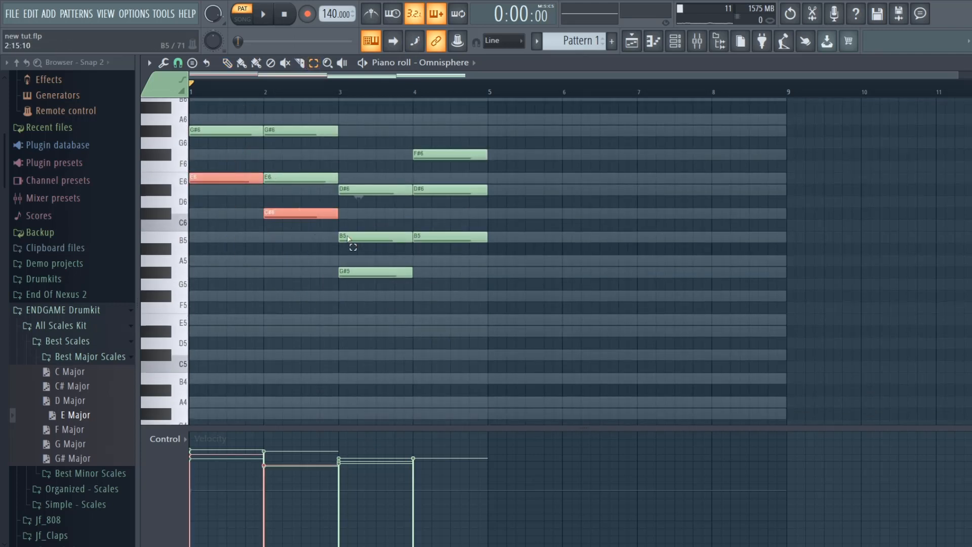
shift+click(377, 272)
shift+click(442, 238)
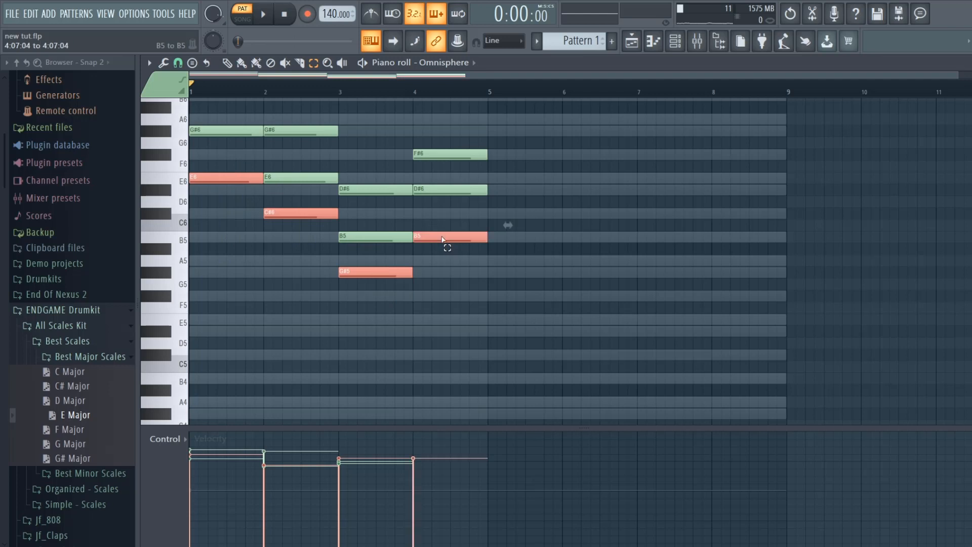
click(226, 66)
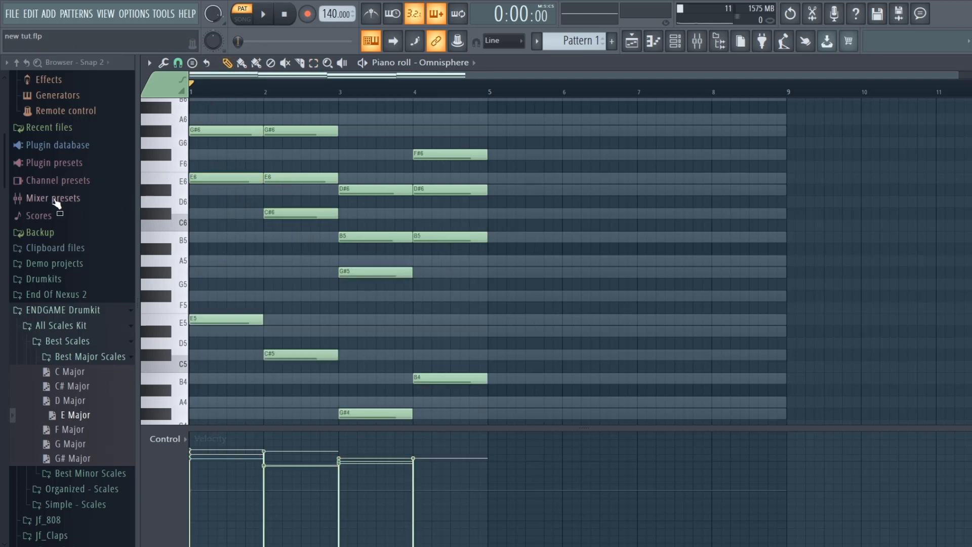
key(space)
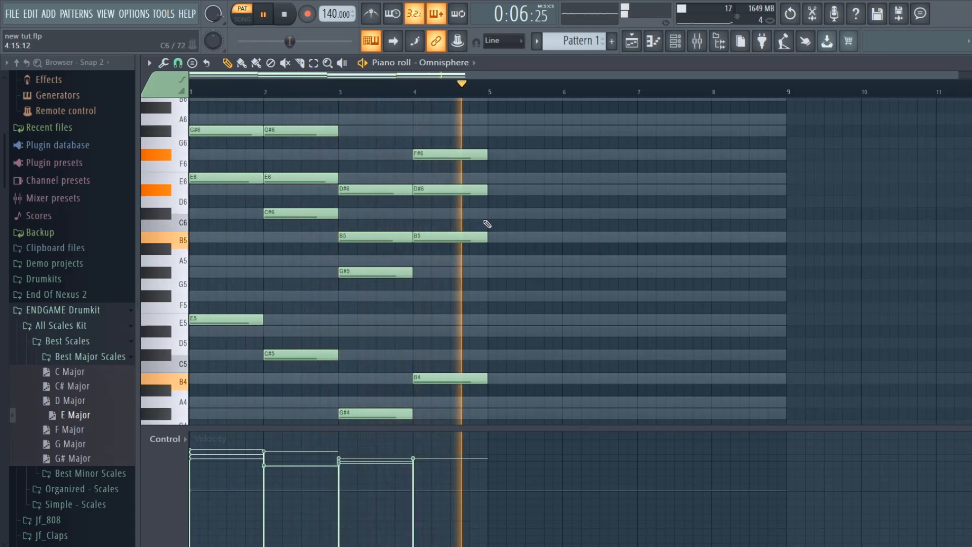
key(space)
- Add a one-bar E7 note on top of the bar 1 chord and move its C#7 note down to B6
scroll(487, 261, down, 6)
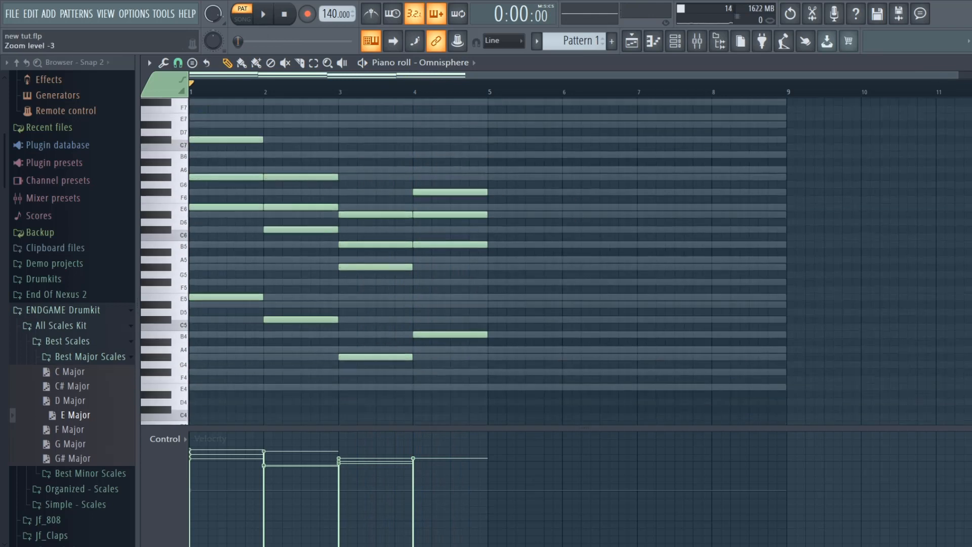
scroll(487, 261, up, 3)
scroll(487, 261, up, 4)
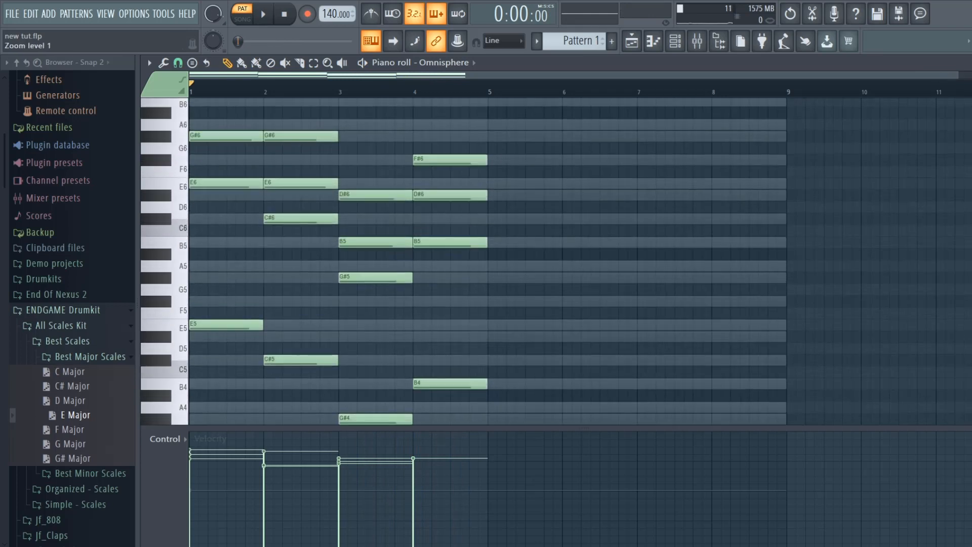
scroll(487, 260, down, 3)
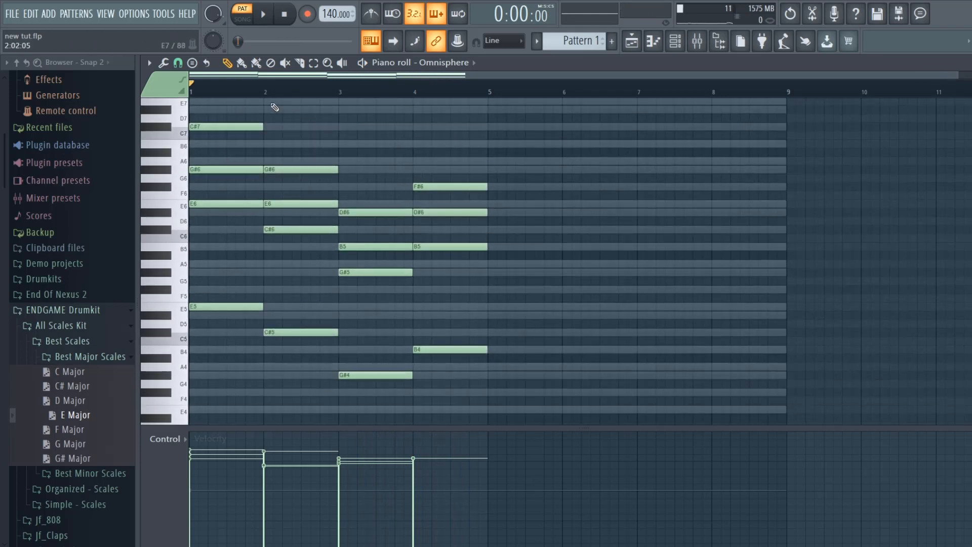
scroll(252, 160, up, 3)
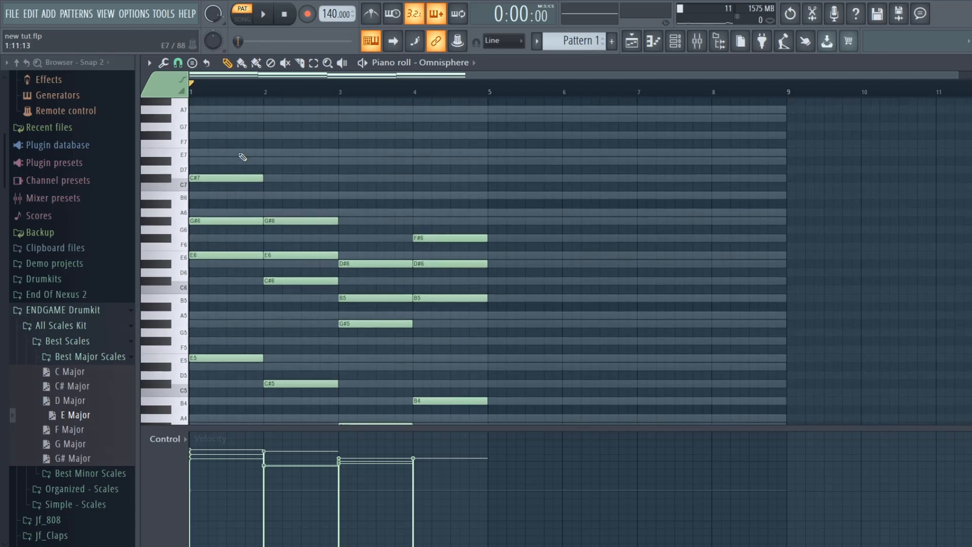
drag(242, 154, 200, 154)
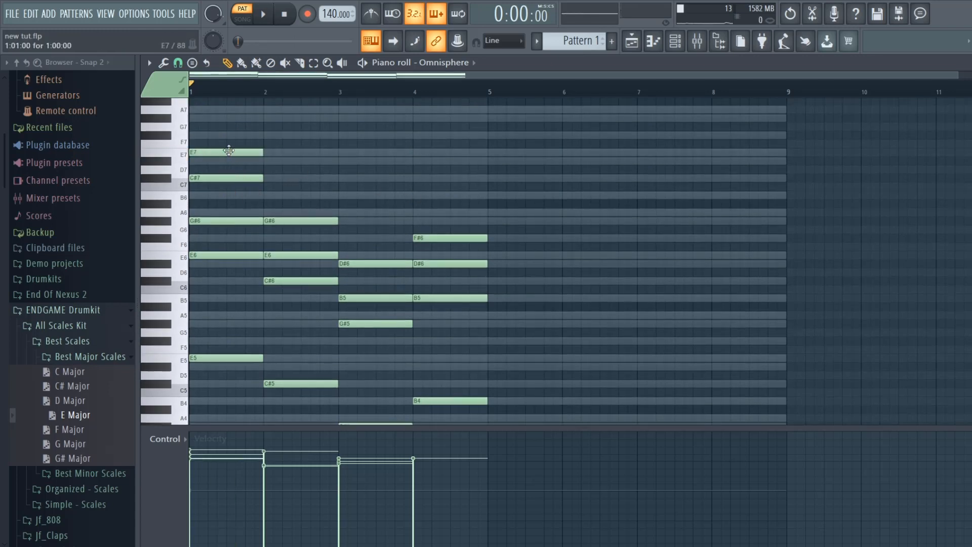
drag(217, 175, 216, 185)
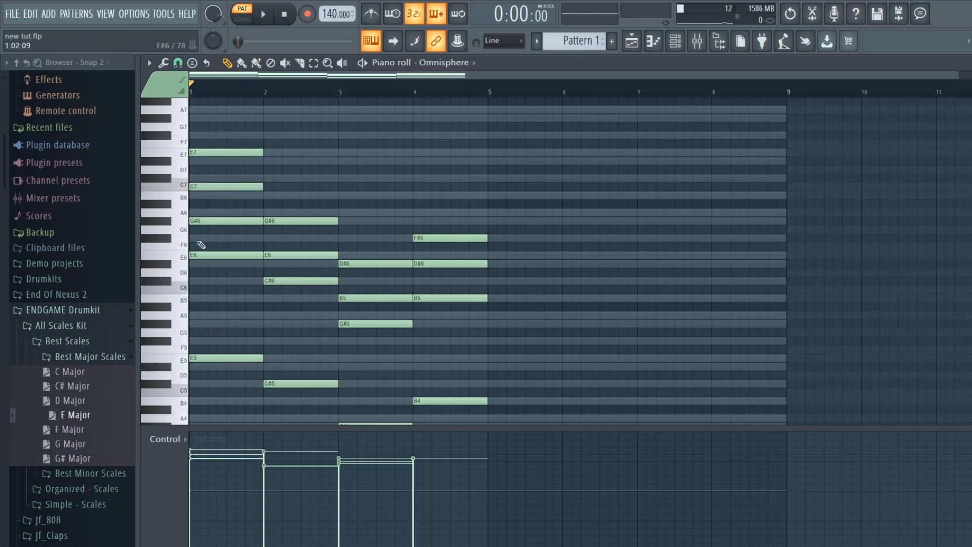
drag(207, 186, 201, 194)
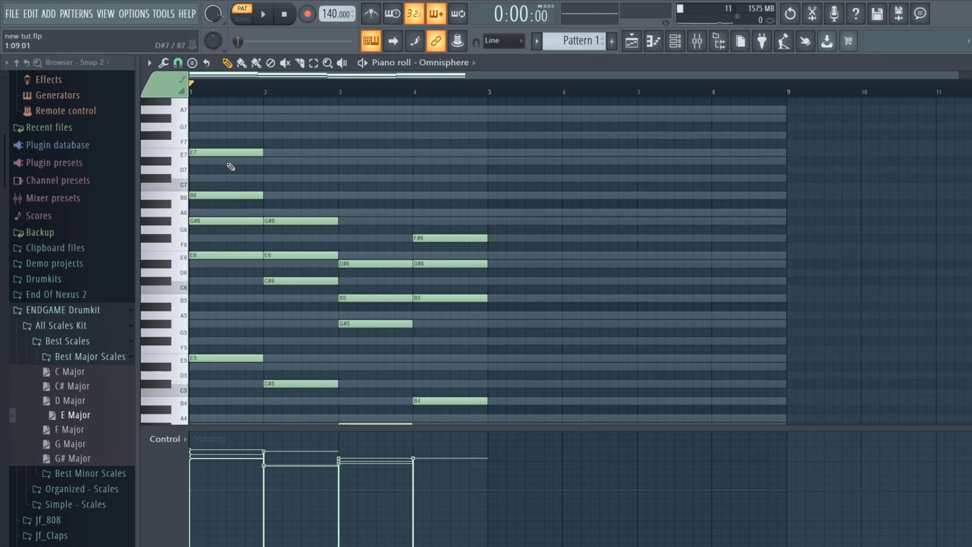
- Move the top note of the bar 1 chord to D#7 and play back the chord
mouse_move(231, 152)
mouse_down()
mouse_move(195, 170)
mouse_move(293, 180)
mouse_move(210, 189)
mouse_move(216, 150)
mouse_up()
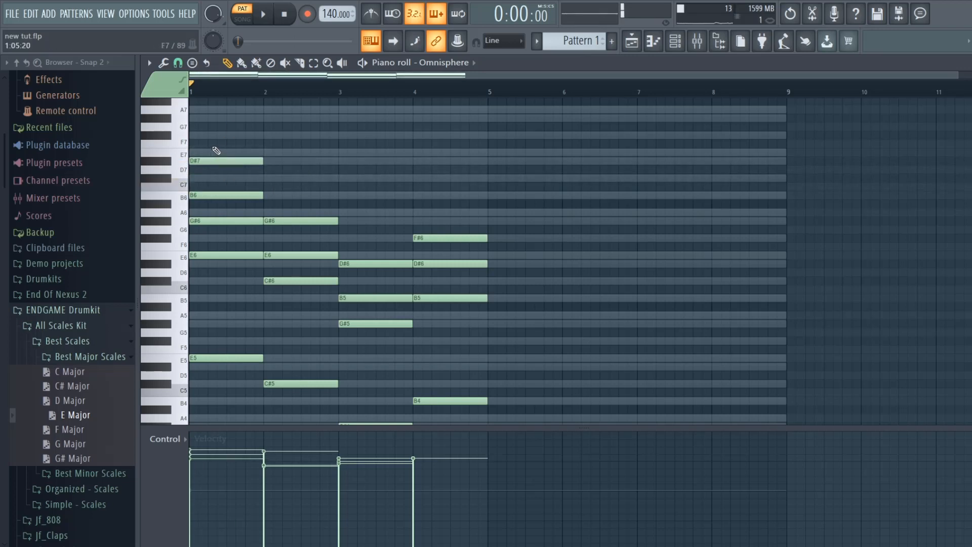
key(space)
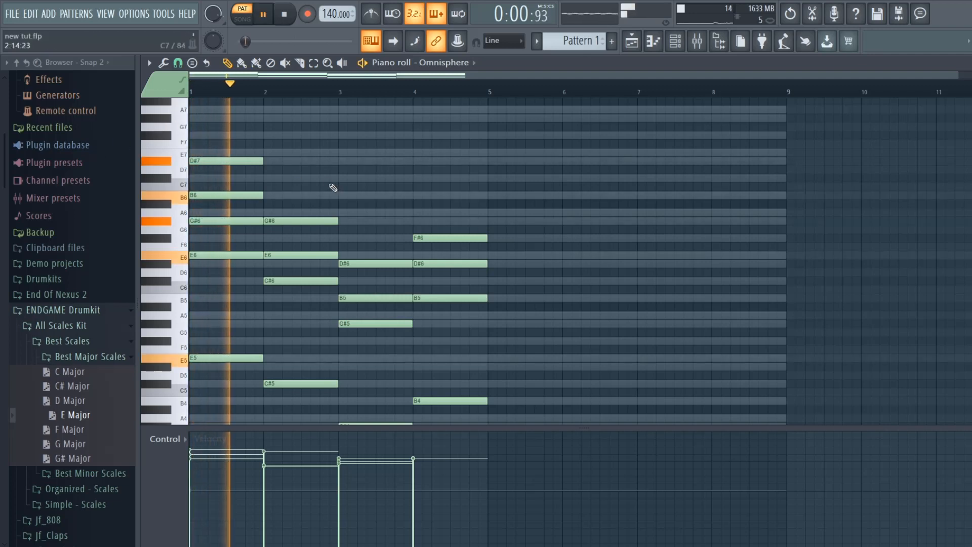
key(space)
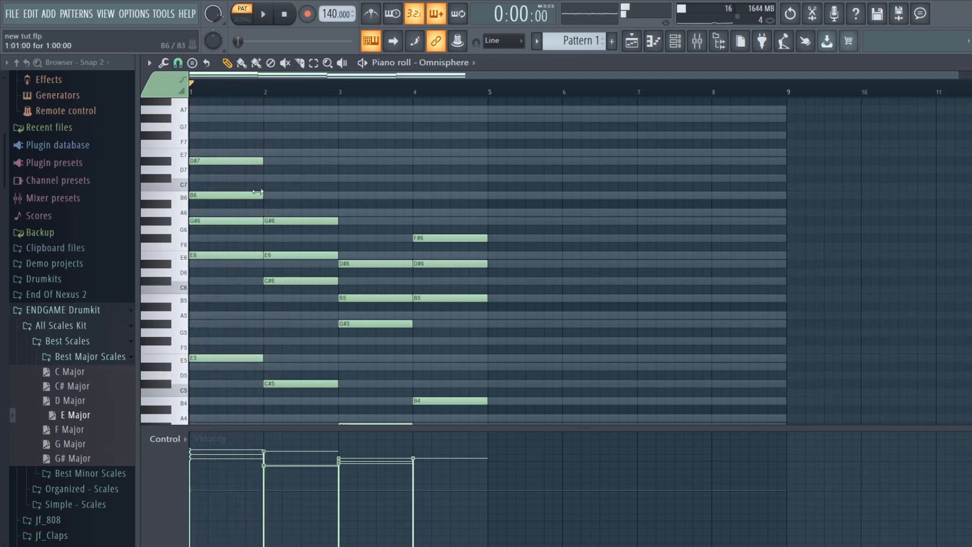
- Move the top note of the bar 1 chord to C#7 and play back the progression
drag(238, 160, 236, 177)
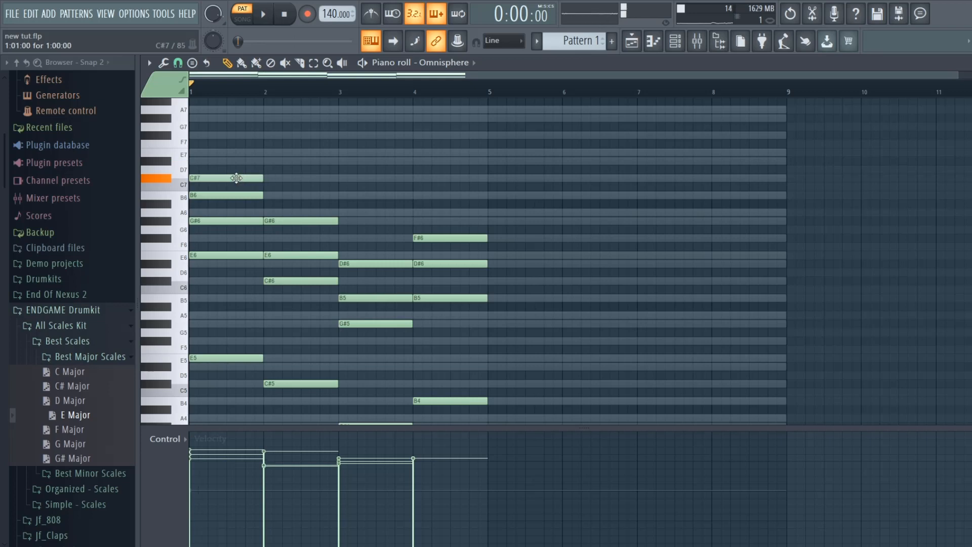
key(space)
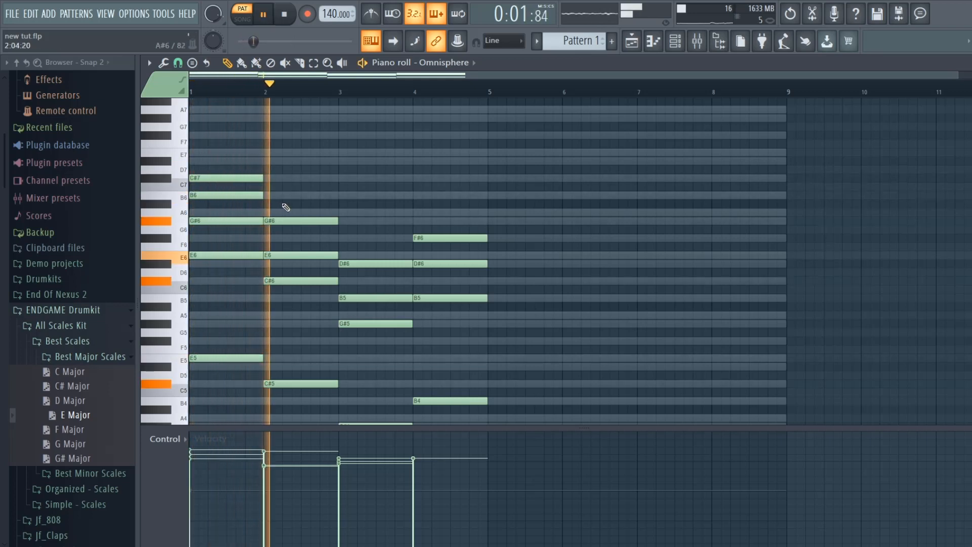
- Move the E6 note of the bar 2 chord down to D#6 and play back the progression
key(space)
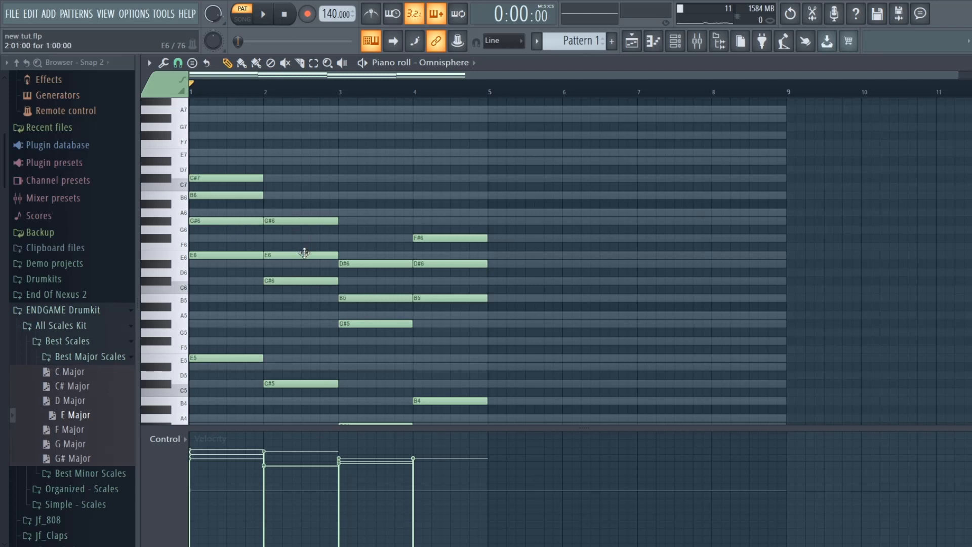
mouse_move(304, 253)
mouse_down()
mouse_move(304, 272)
mouse_move(303, 264)
mouse_up()
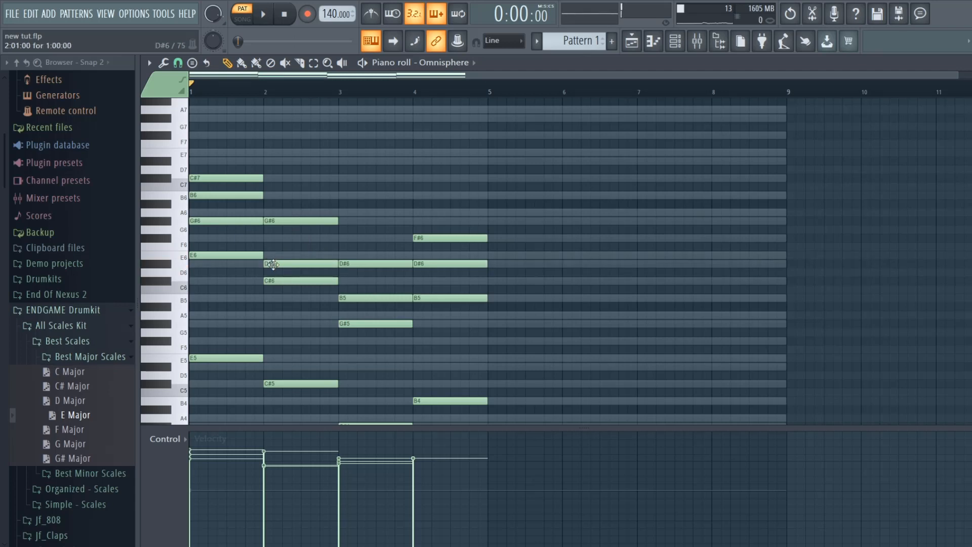
click(263, 15)
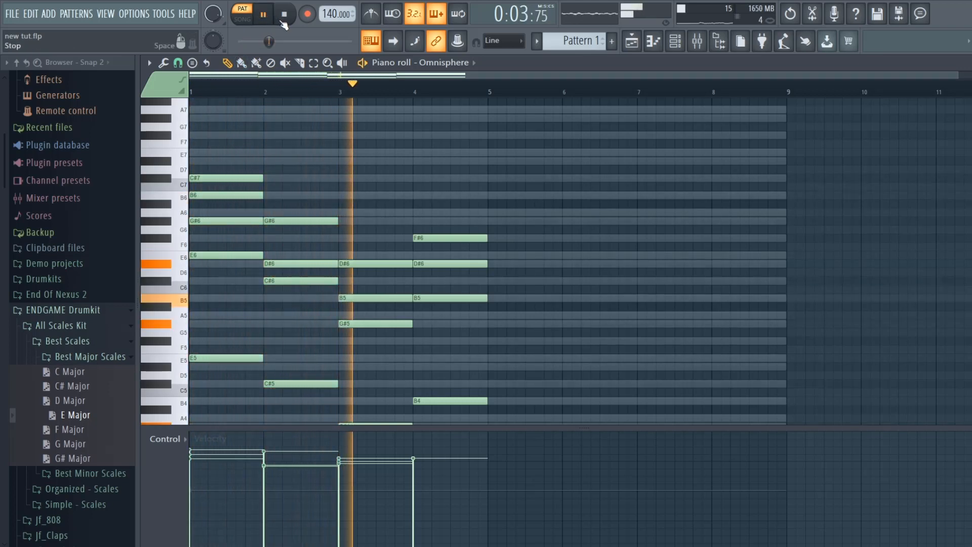
click(285, 21)
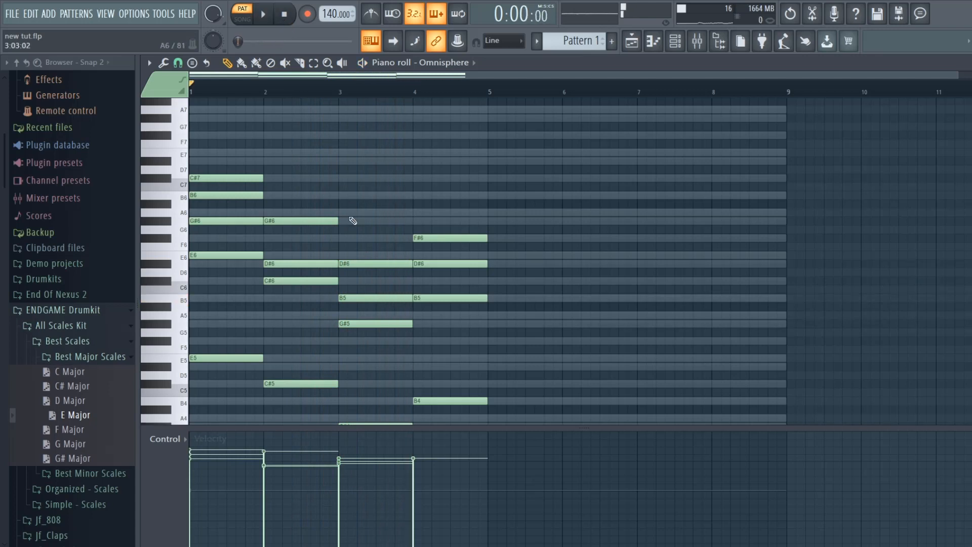
- Move the middle note of the bar 2 chord up to F#6 and play back the opening chords
drag(305, 261, 305, 238)
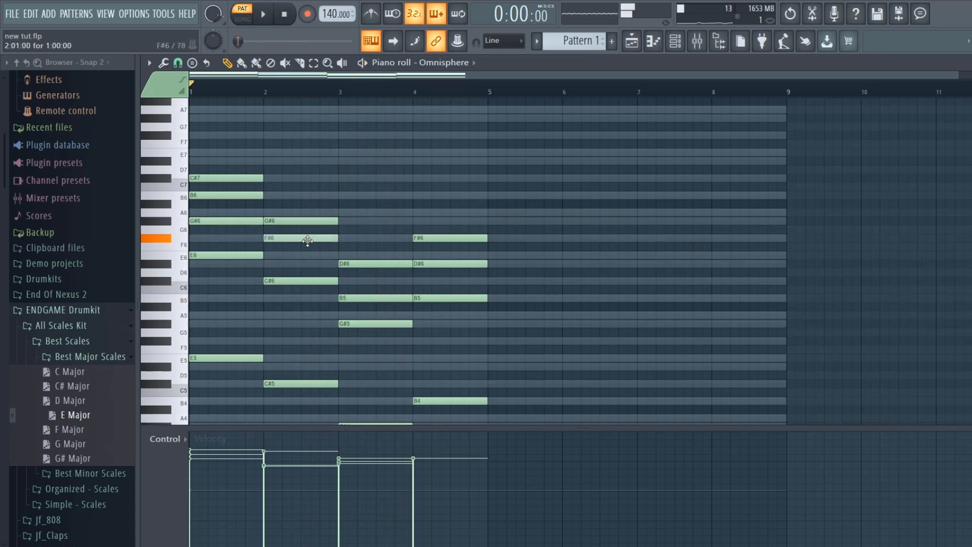
click(264, 14)
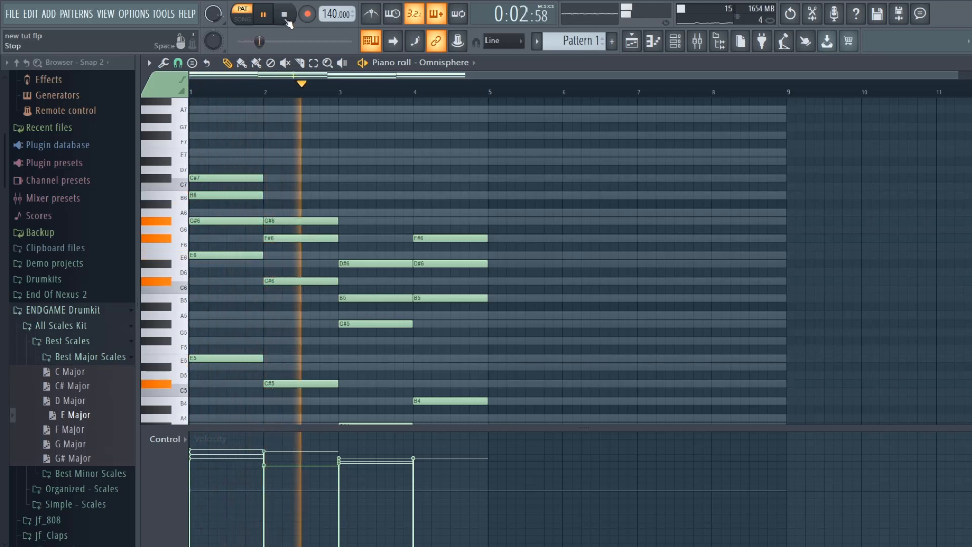
click(283, 15)
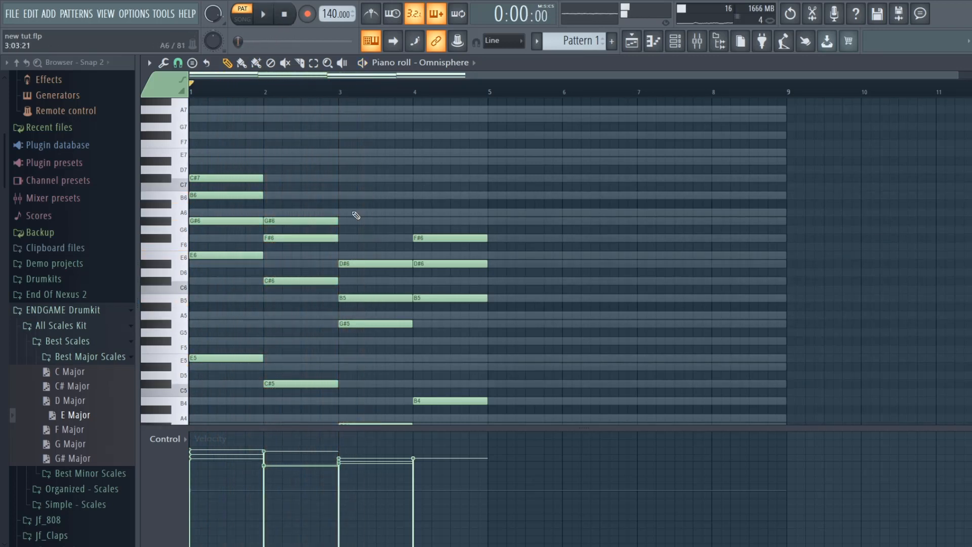
- Add a one-bar F#6 note on top of the bar 3 chord and play back the progression
click(343, 241)
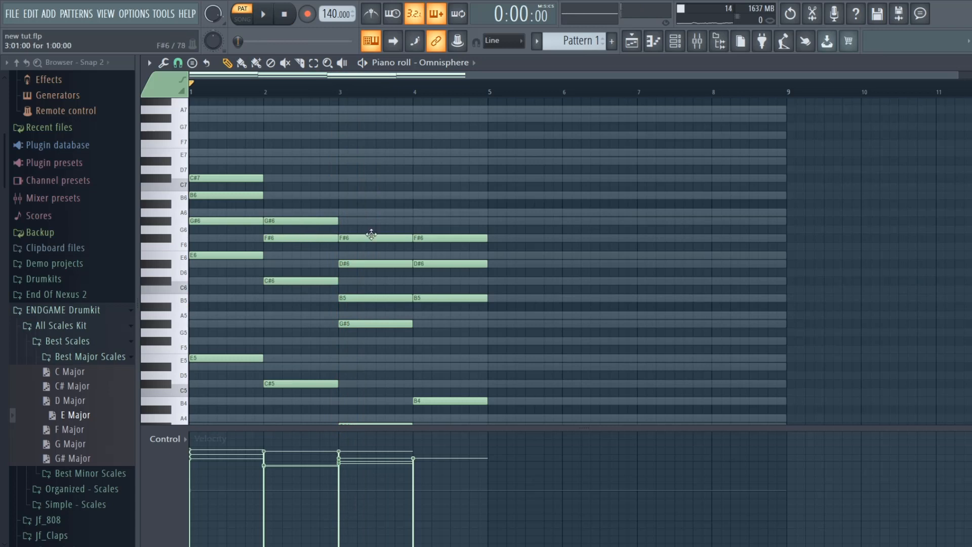
click(263, 14)
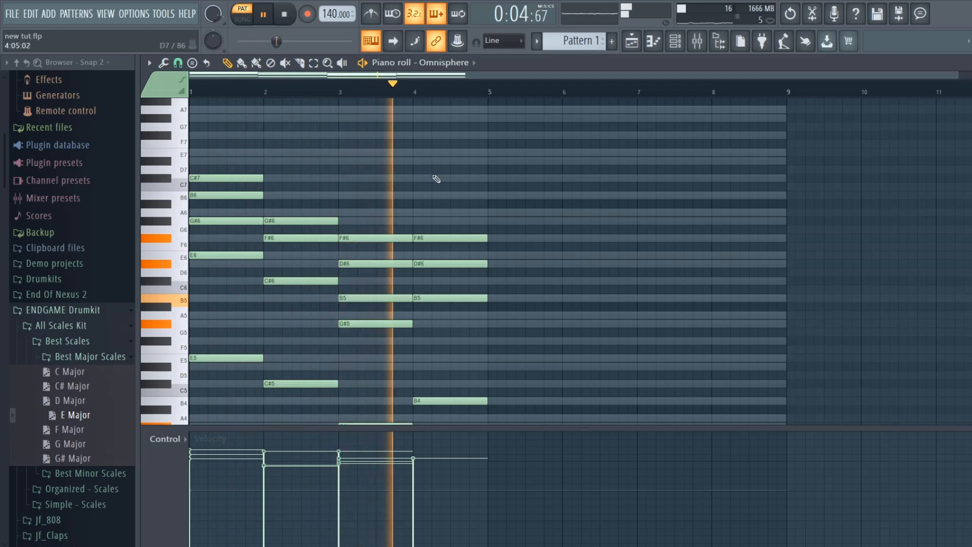
click(286, 15)
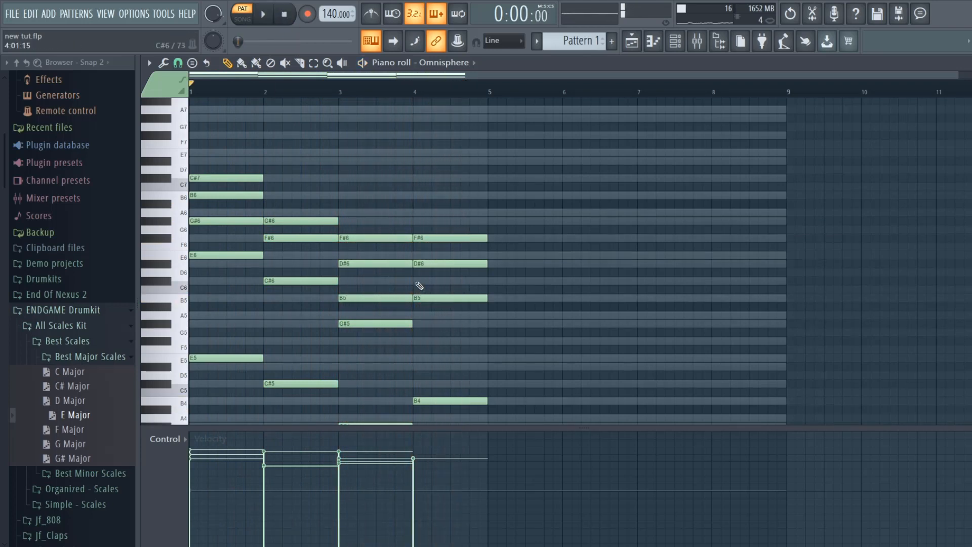
- Move the D#6 note of the bar 4 chord down to C#6 and play back all four bars
drag(426, 266, 427, 288)
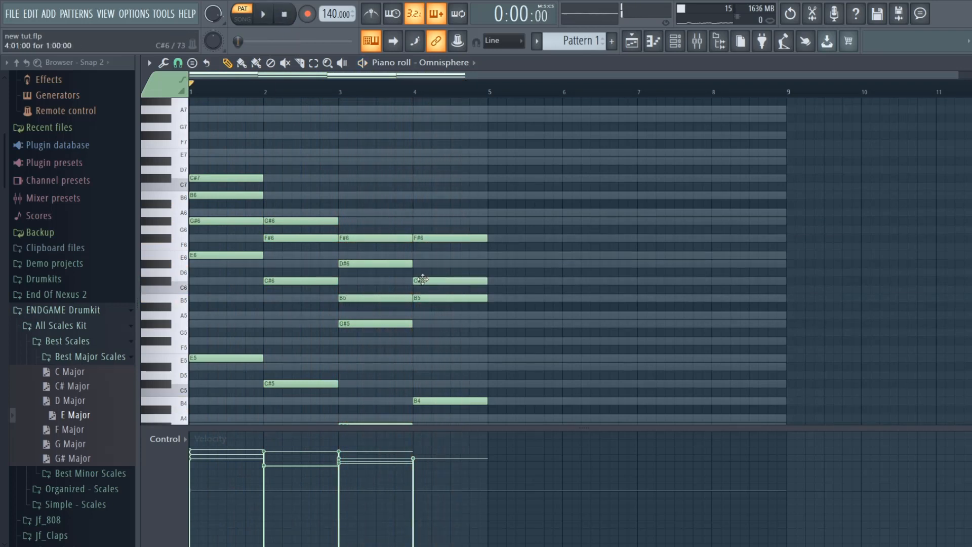
key(space)
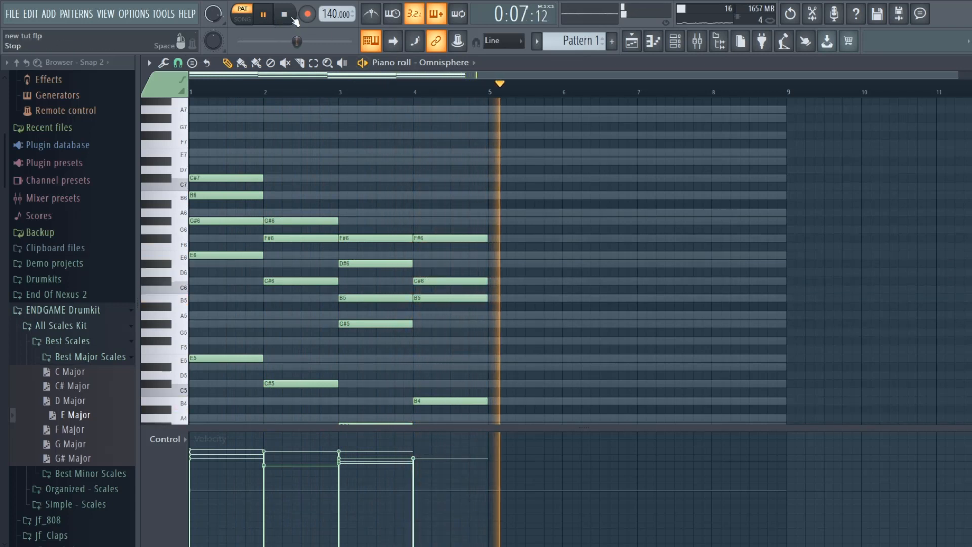
key(space)
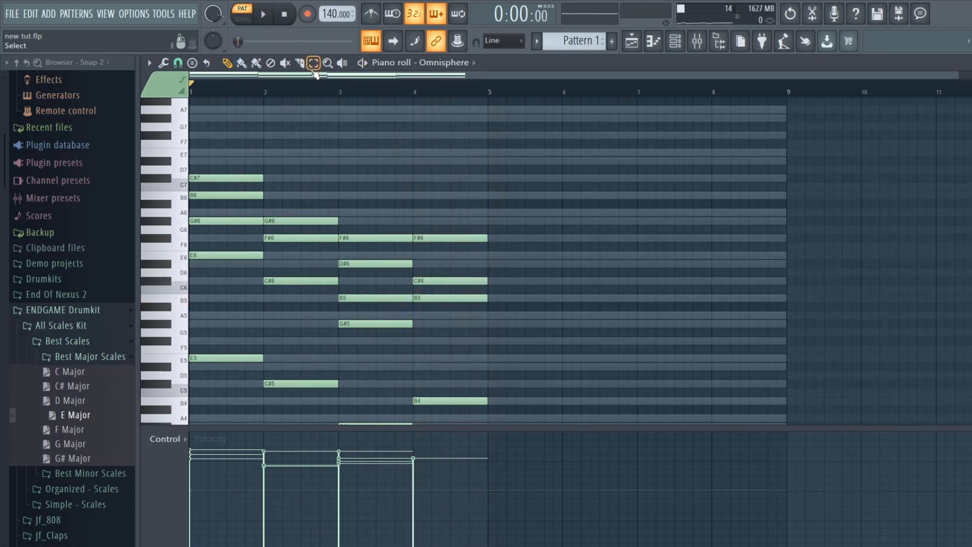
- Transpose the C#7, B6 and G#6 notes of bar 1 and the G#6 note of bar 2 down one octave
drag(433, 223, 124, 158)
key(ctrl+Down)
scroll(373, 355, down, 2)
- Strum the whole bar 3 chord with the strumizer, staggering its note starts from low to high, and play back the progression
drag(373, 392, 383, 144)
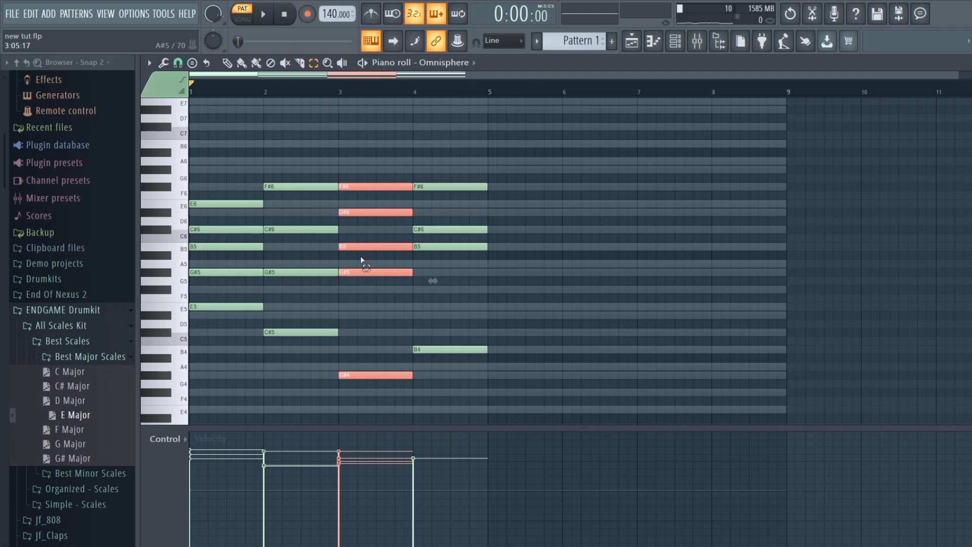
key(alt+s)
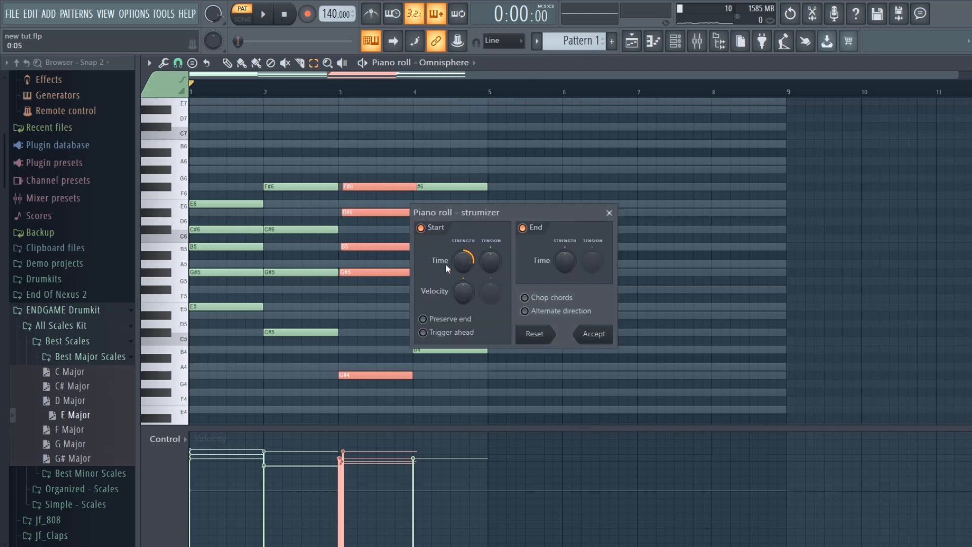
click(593, 335)
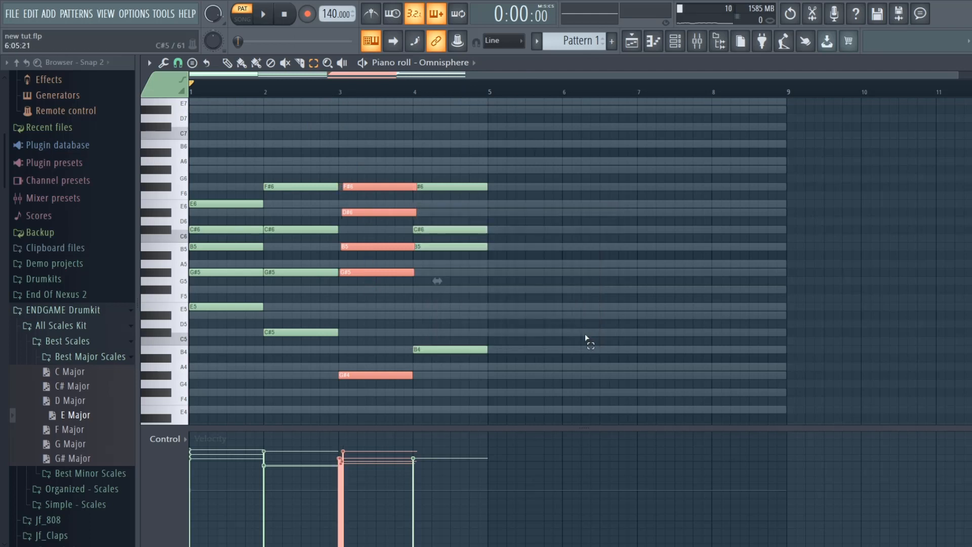
click(264, 14)
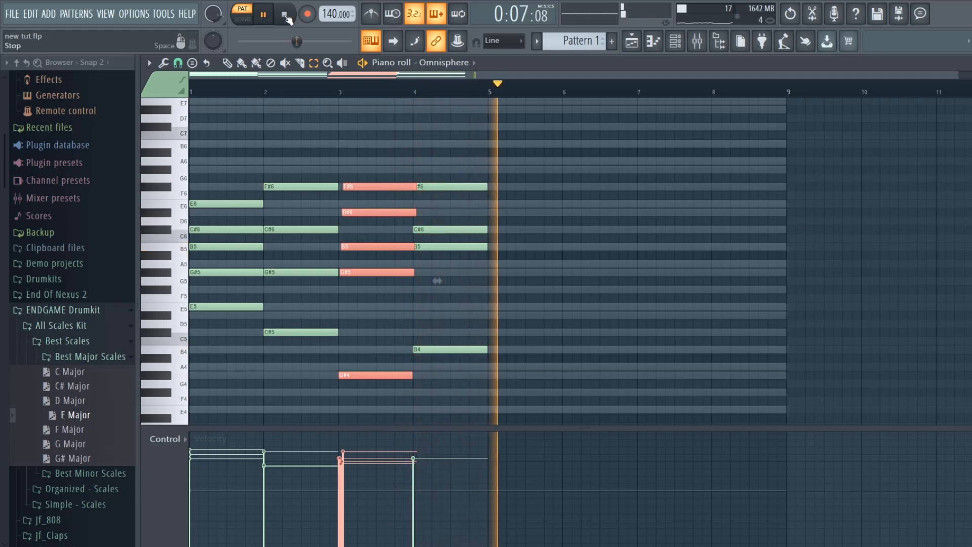
click(285, 15)
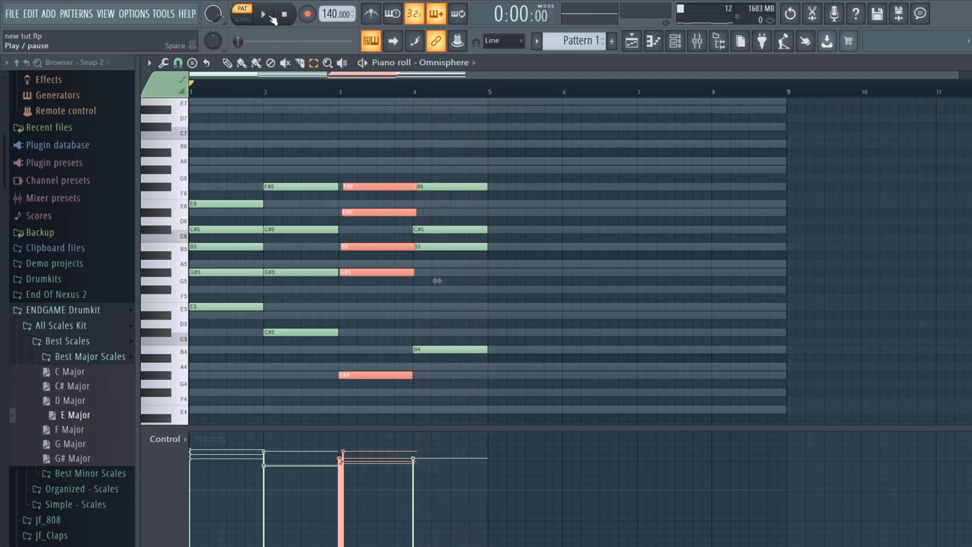
- Deselect the strummed bar 3 chord and play back the start of the progression
click(272, 17)
click(284, 18)
scroll(479, 292, down, 3)
click(482, 238)
scroll(499, 268, up, 3)
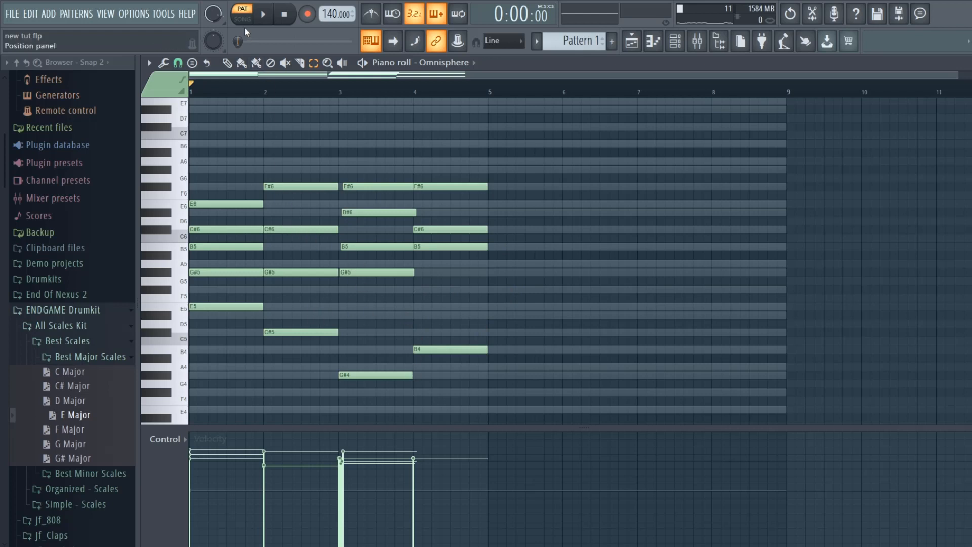
click(264, 18)
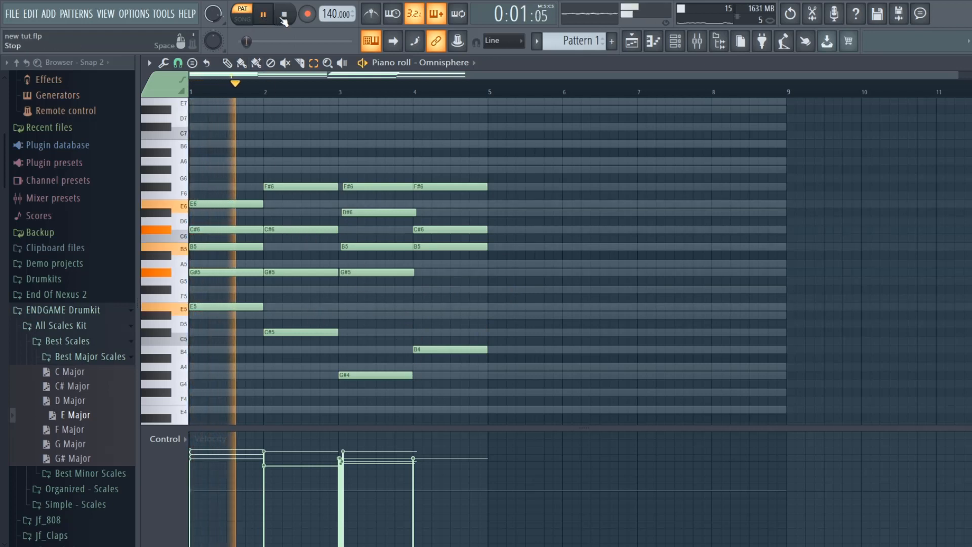
click(284, 15)
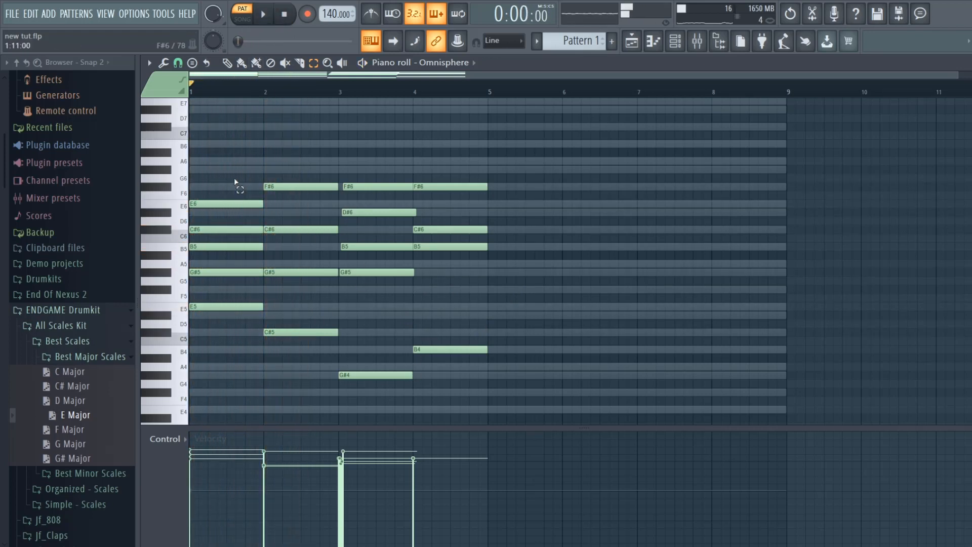
- Shift the whole bar 2 chord one beat earlier and play back the progression
drag(295, 176, 304, 335)
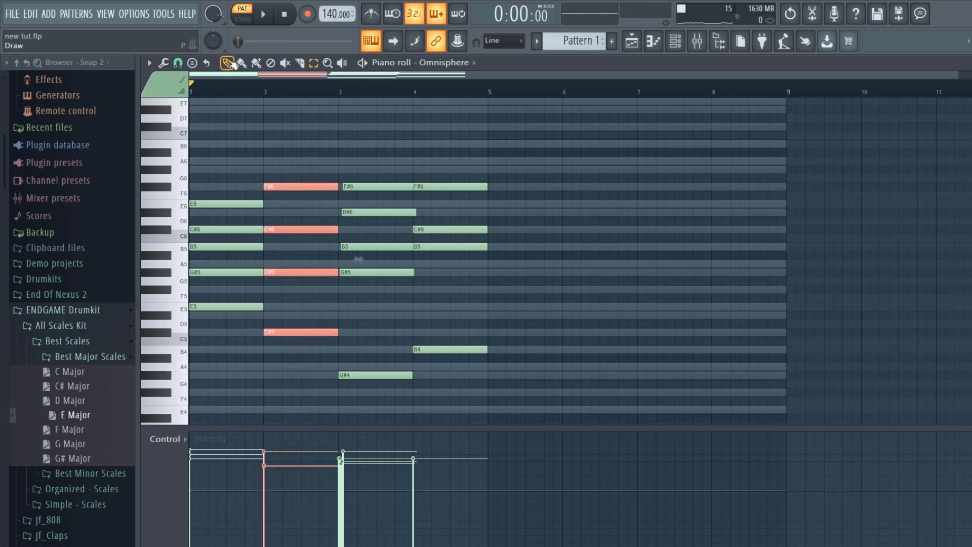
drag(290, 186, 272, 186)
click(263, 16)
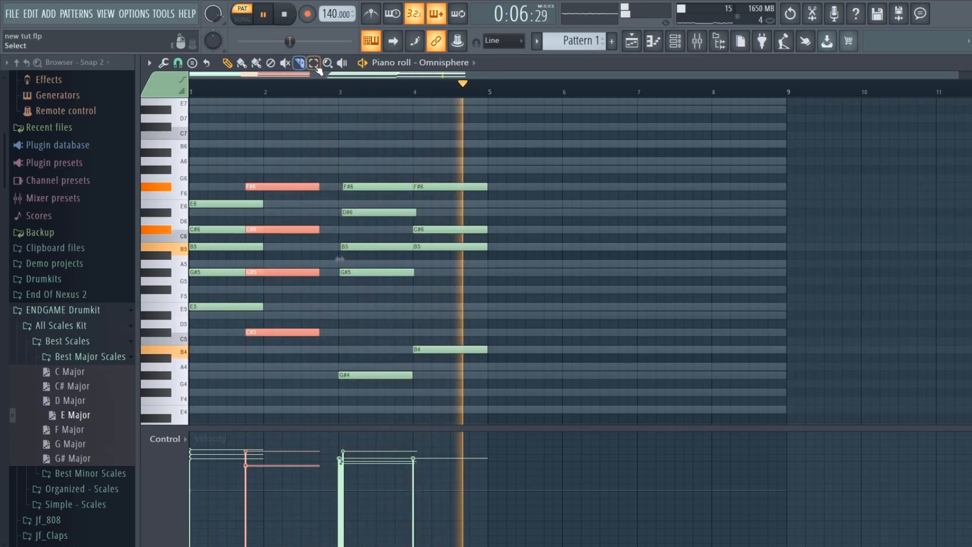
key(space)
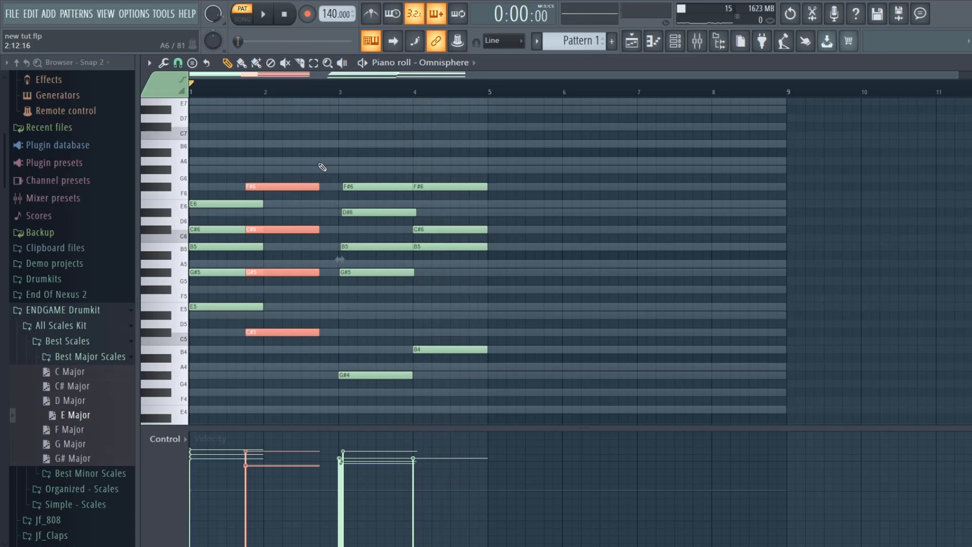
- Shift the whole bar 4 chord one beat earlier, deselect it and start playback
drag(451, 140, 460, 389)
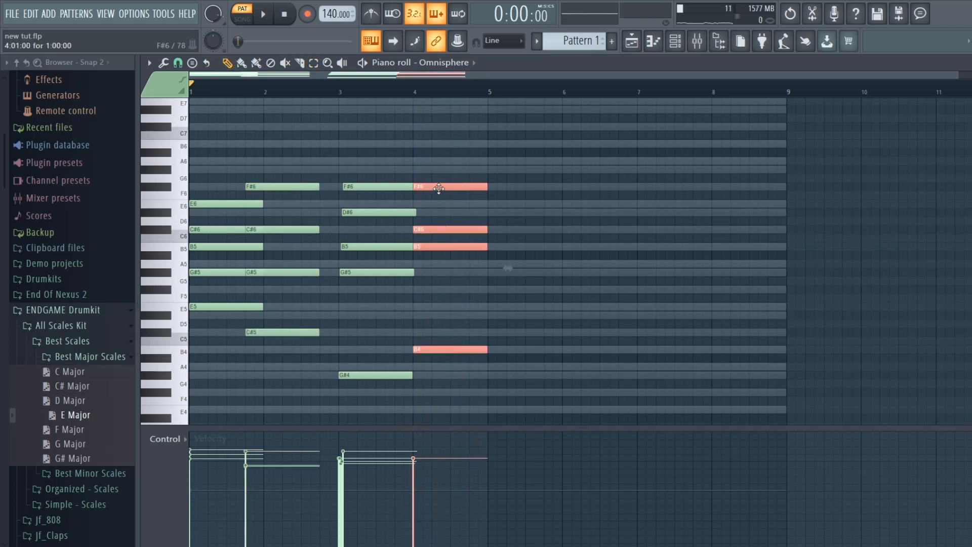
drag(439, 188, 424, 182)
ctrl+click(431, 151)
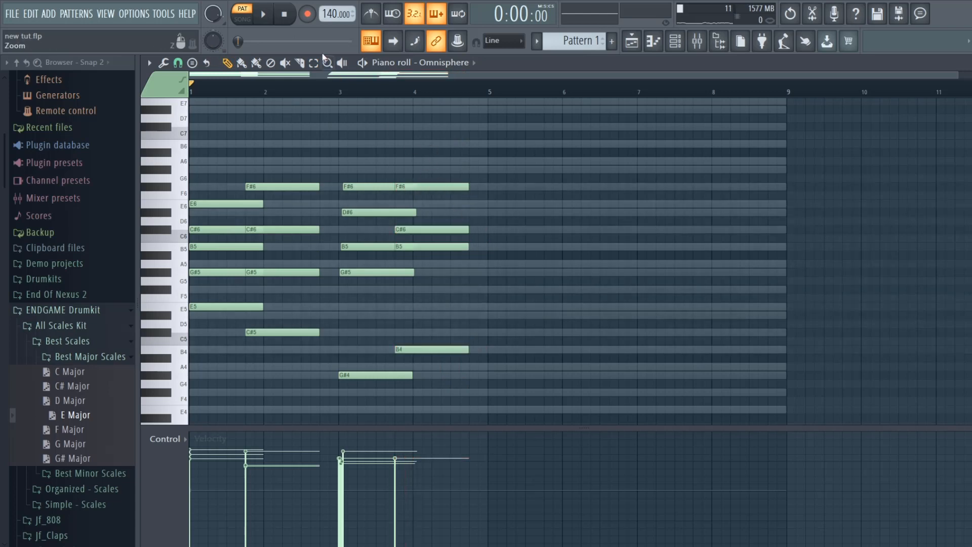
click(264, 15)
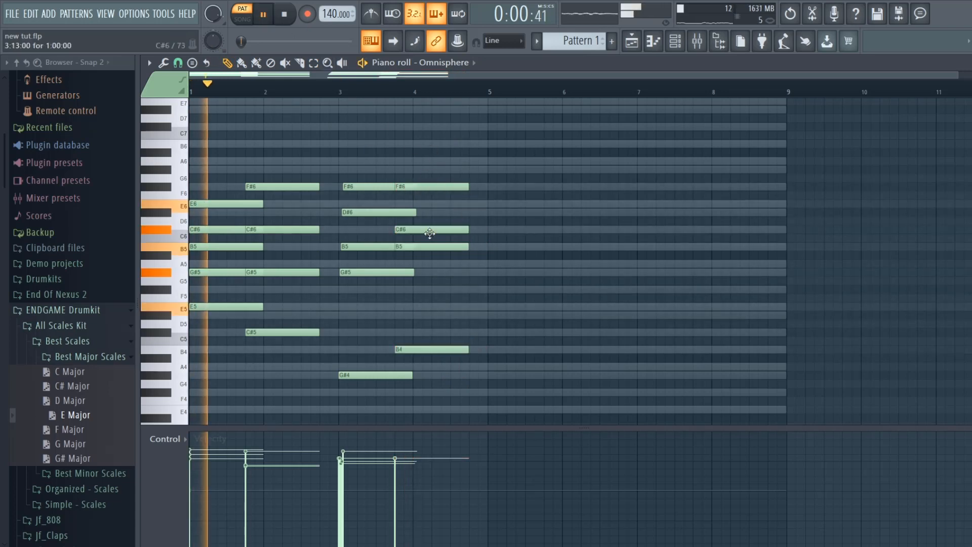
- Add a one-bar A5 note at the start of bar 5 and stop playback
click(488, 263)
scroll(433, 319, down, 3)
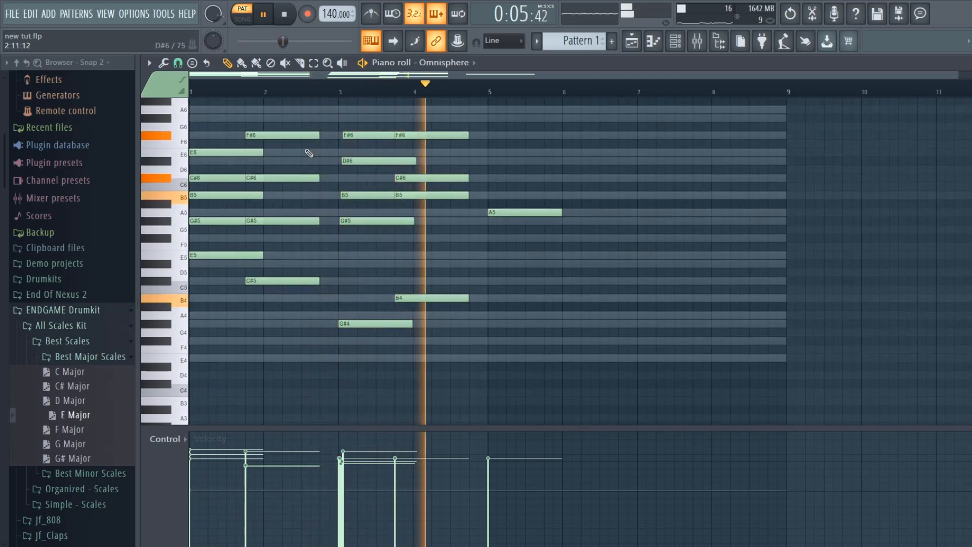
click(287, 19)
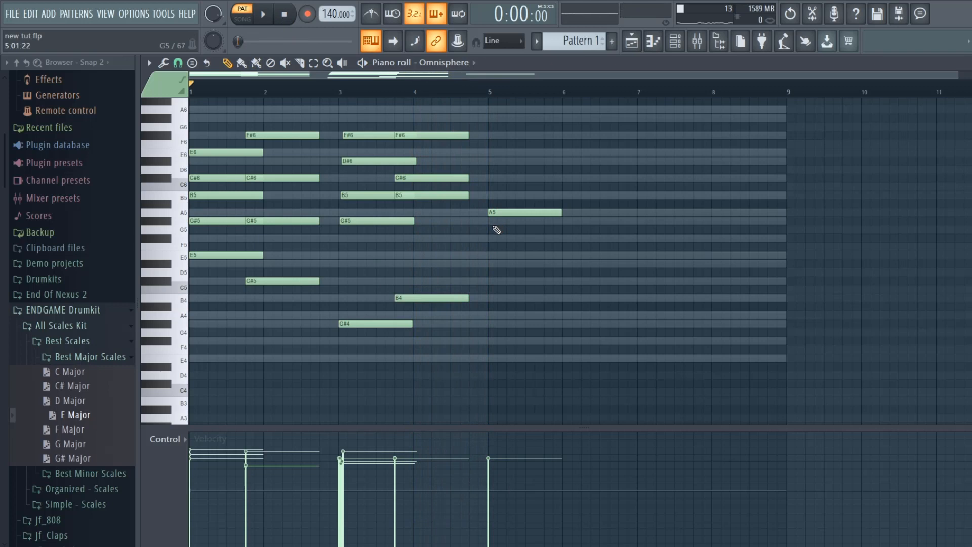
- Apply the legato articulator to the chords starting in bars 1, 1.75 and just before bar 4 plus the A5 note, excluding the strummed chord
key(alt+l)
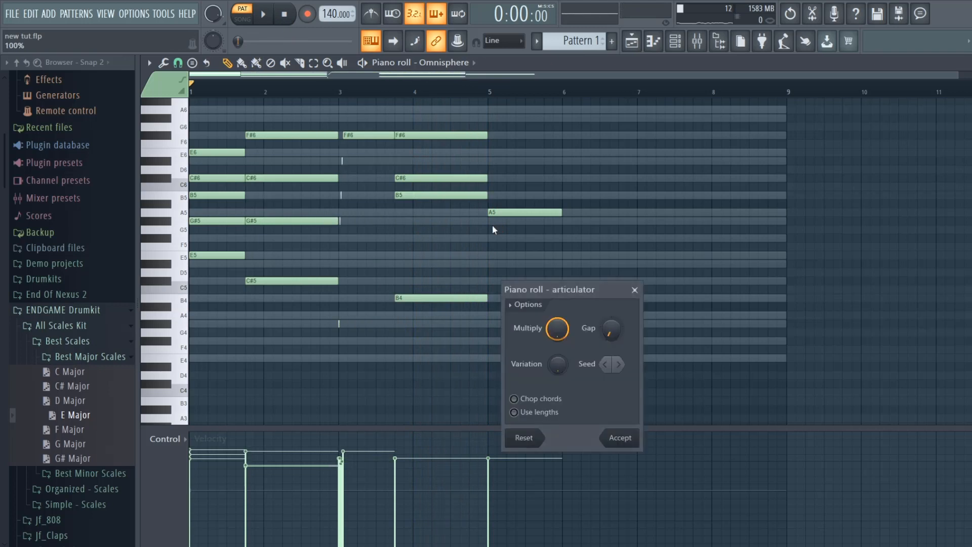
click(635, 292)
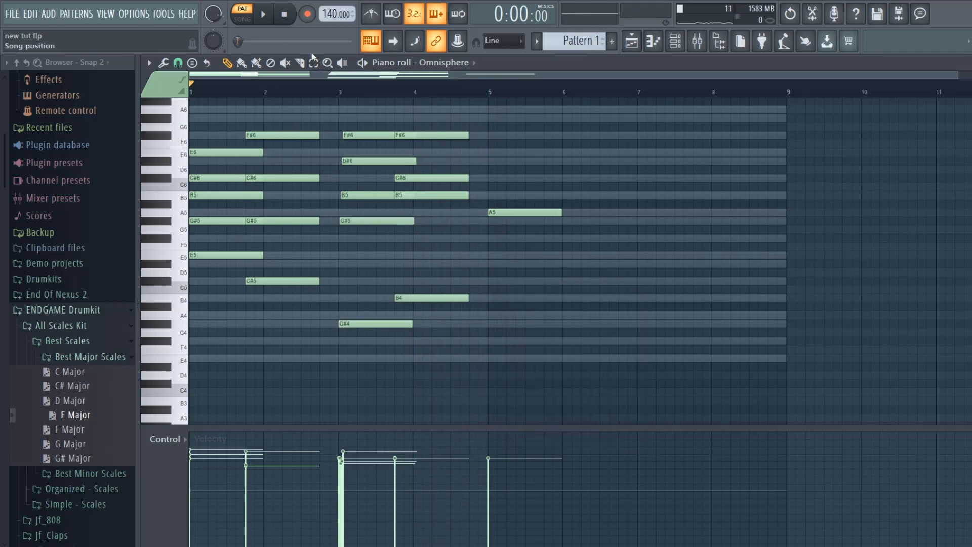
drag(374, 132, 366, 376)
drag(295, 335, 205, 128)
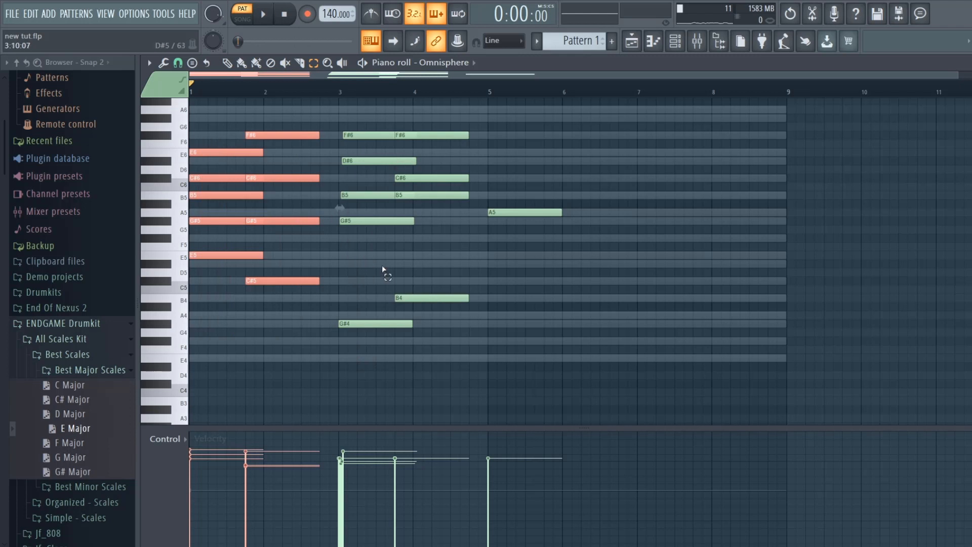
drag(436, 132, 455, 349)
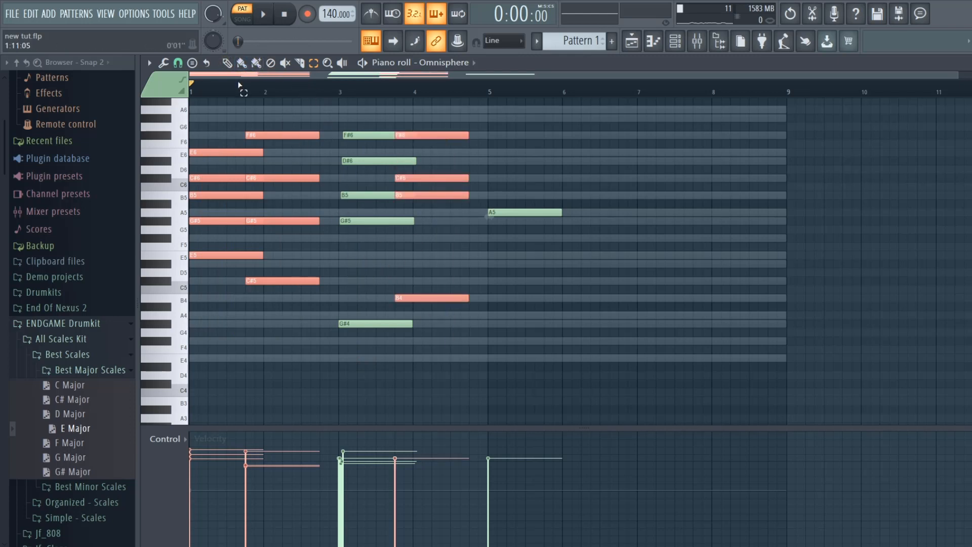
drag(539, 220, 526, 217)
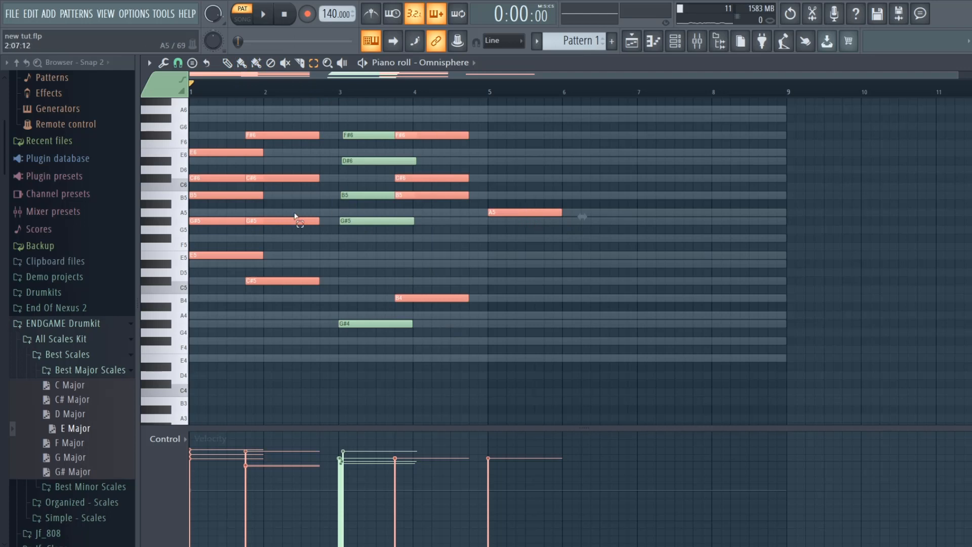
key(alt+l)
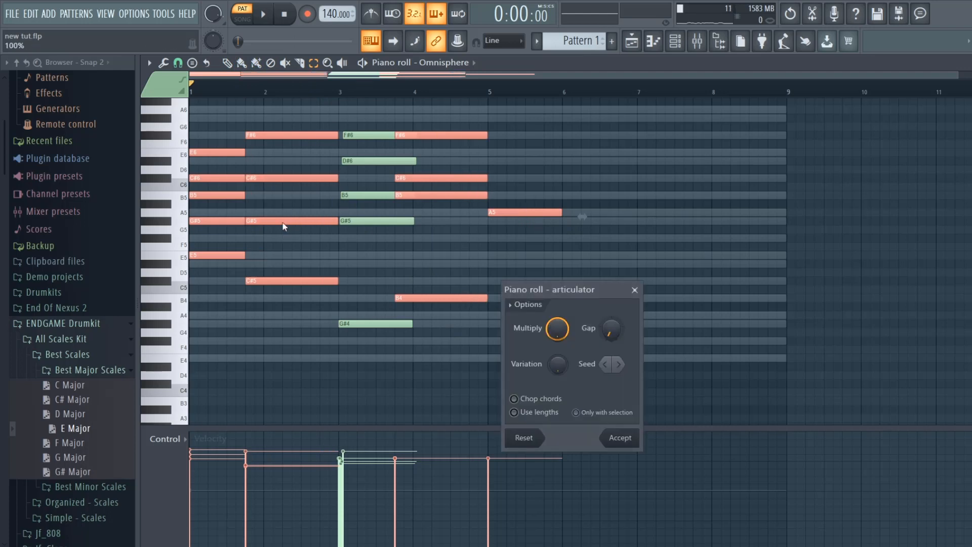
click(626, 438)
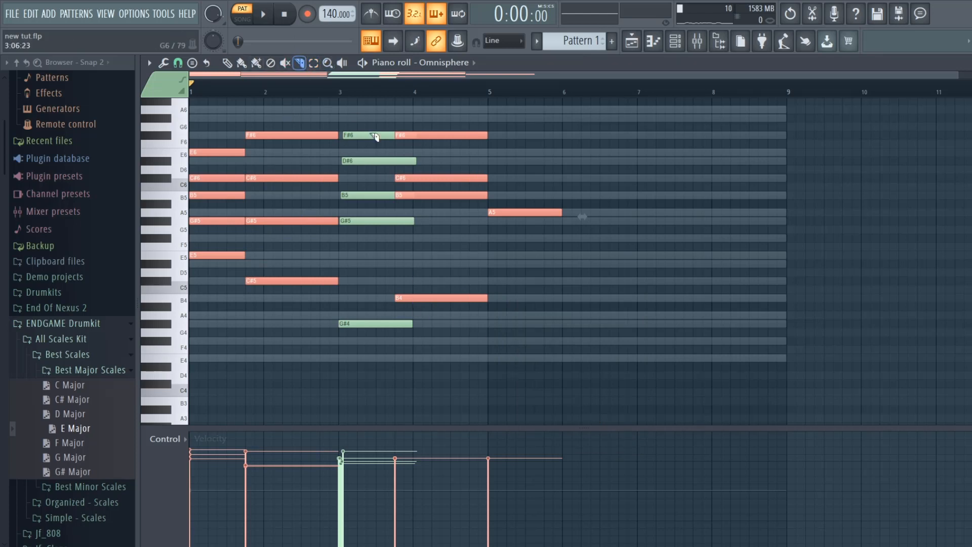
- Slice the strummed bar 3 chord's tails off where the next chord begins and delete the A5 note at bar 5, checking with playback
drag(395, 174, 400, 365)
key(space)
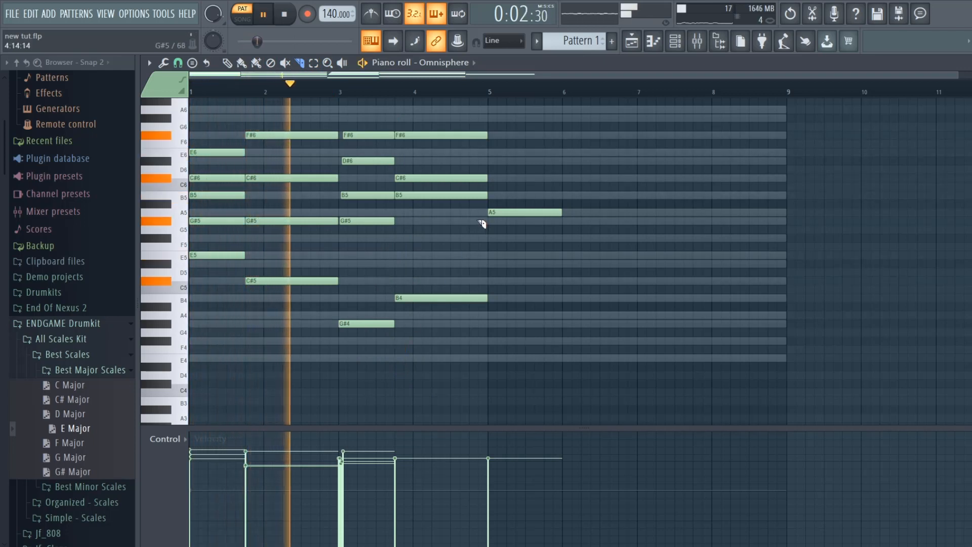
click(226, 62)
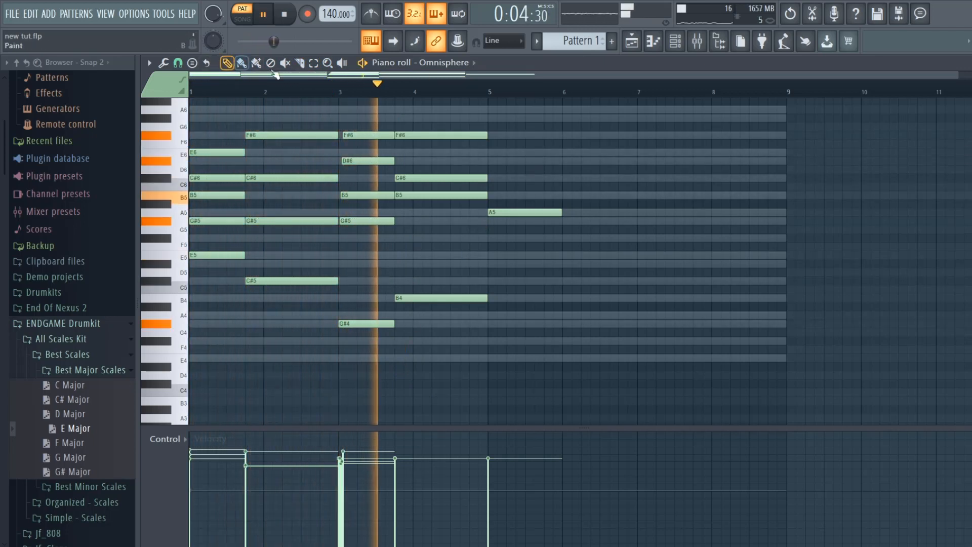
right_click(512, 215)
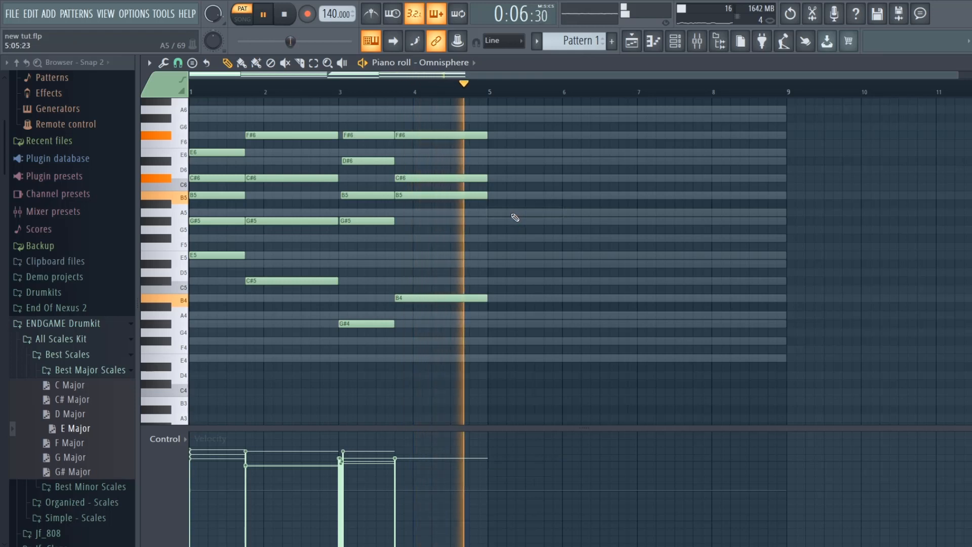
key(space)
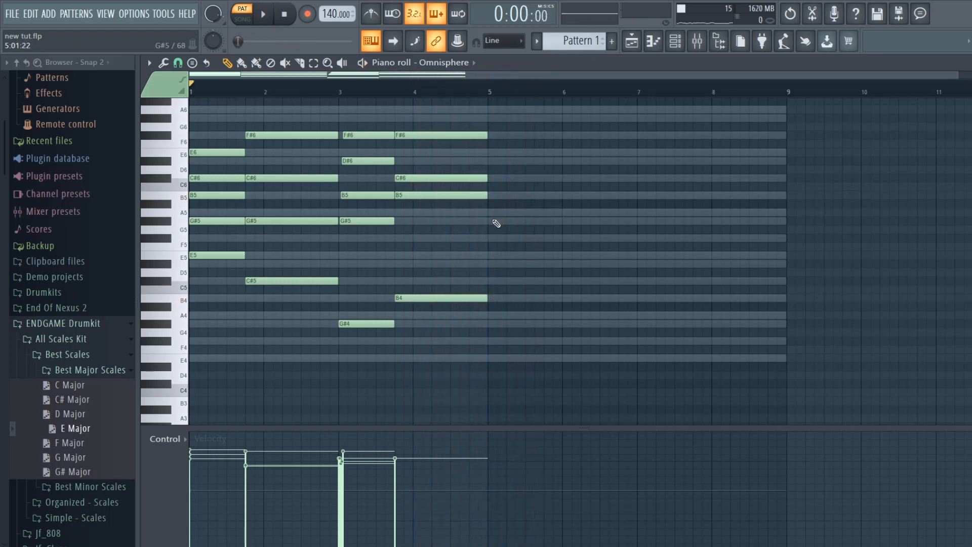
- Duplicate the four-bar progression into bars 5 to 8, add a G#6 above the bar 5 chord, and play from just before bar 4
key(ctrl+b)
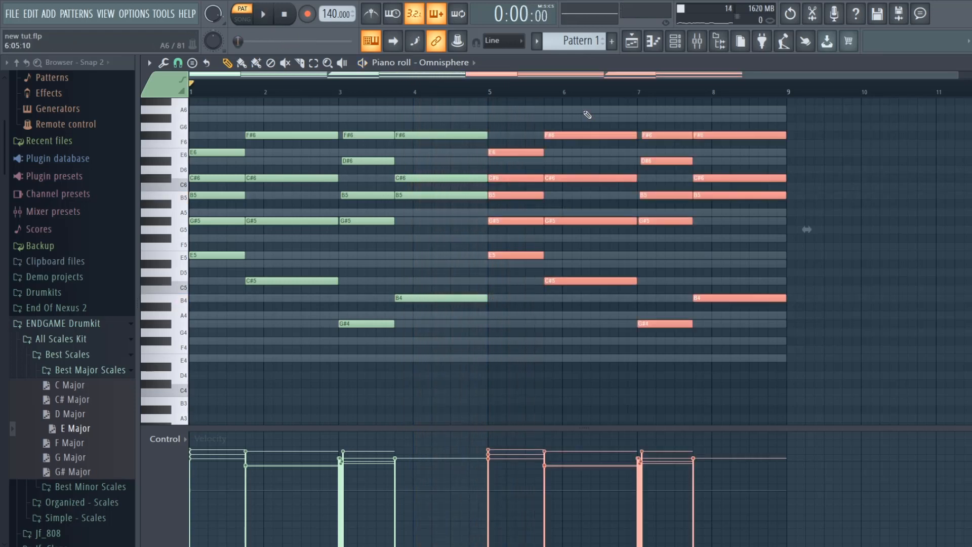
click(562, 161)
scroll(500, 152, up, 2)
click(487, 169)
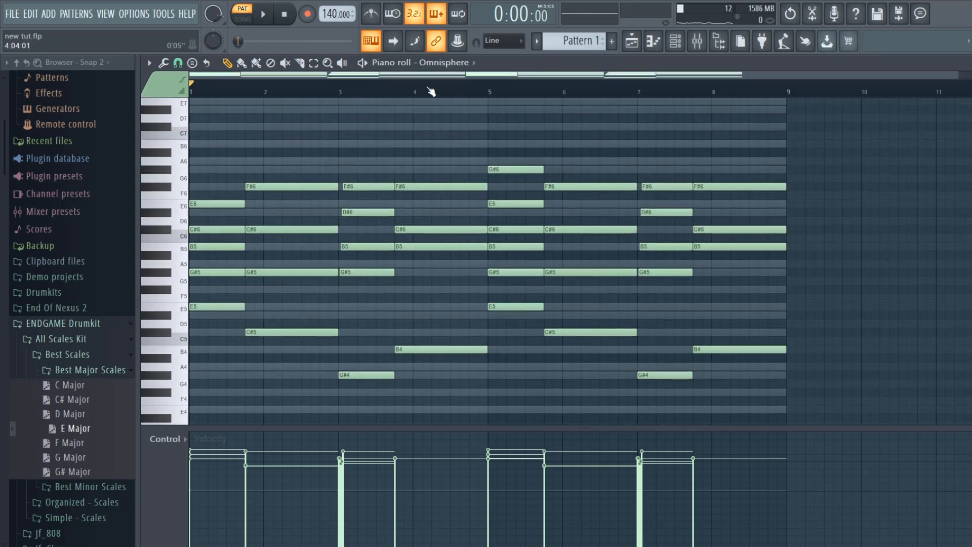
click(412, 93)
click(263, 15)
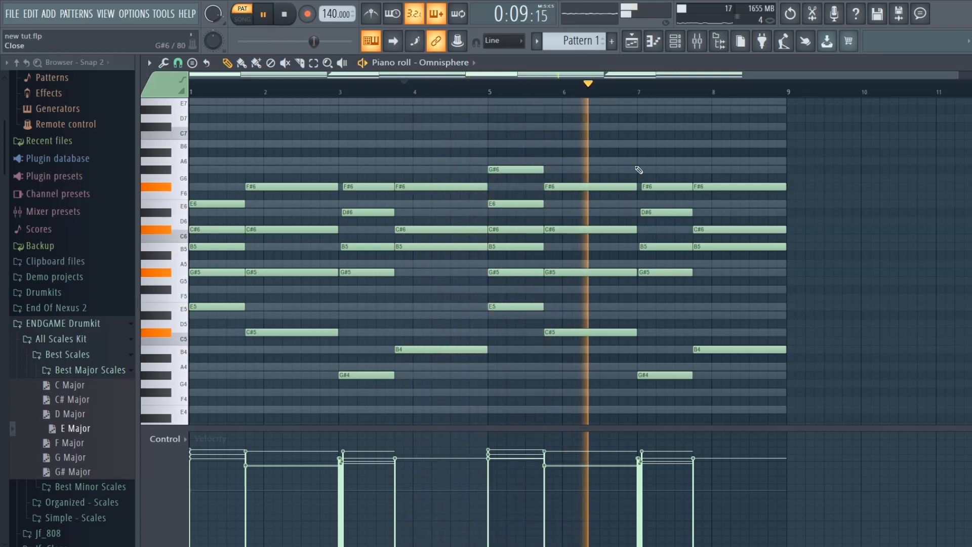
- Stop playback and cut the Sampler channel's notes in the channel rack
key(F7)
key(space)
right_click(266, 282)
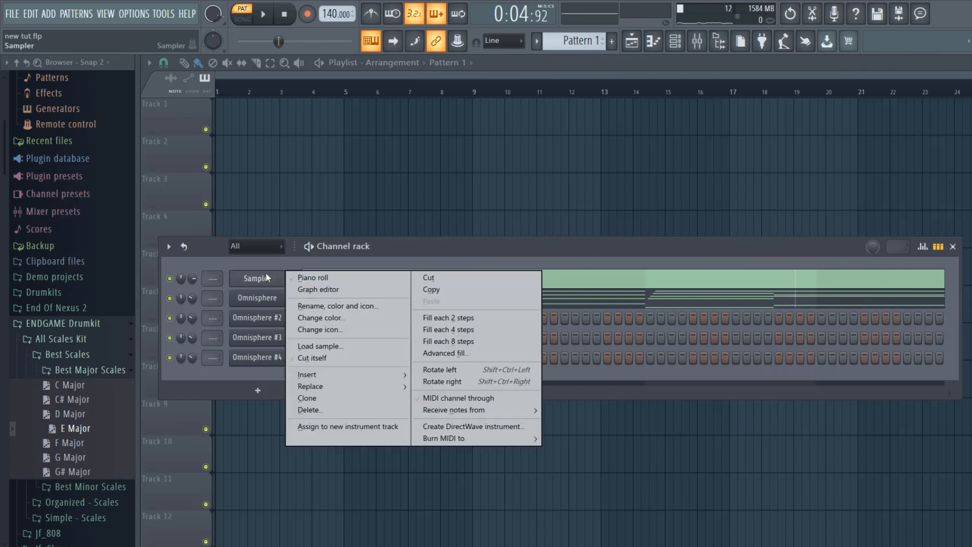
click(429, 278)
- Check the patch loaded in the first Omnisphere channel while playing back the chords
click(259, 295)
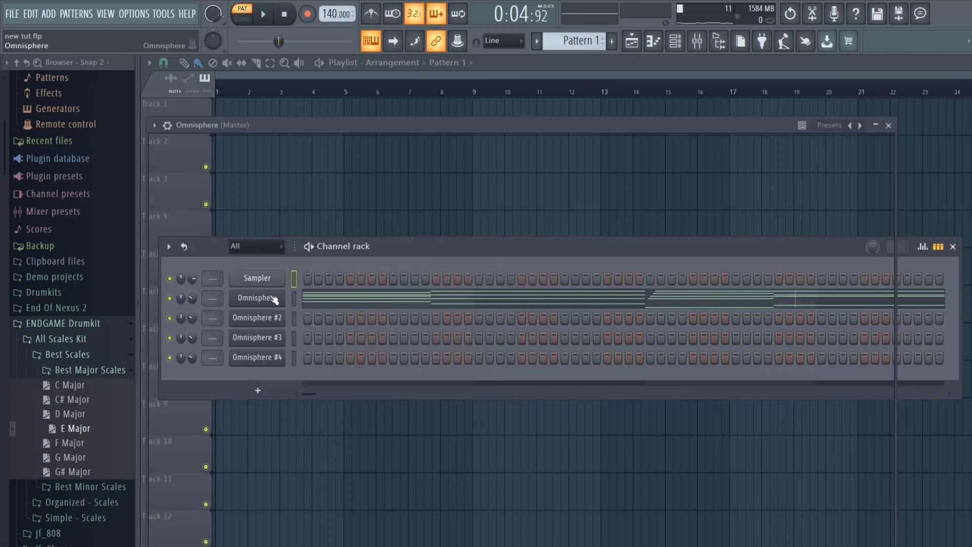
scroll(222, 414, up, 2)
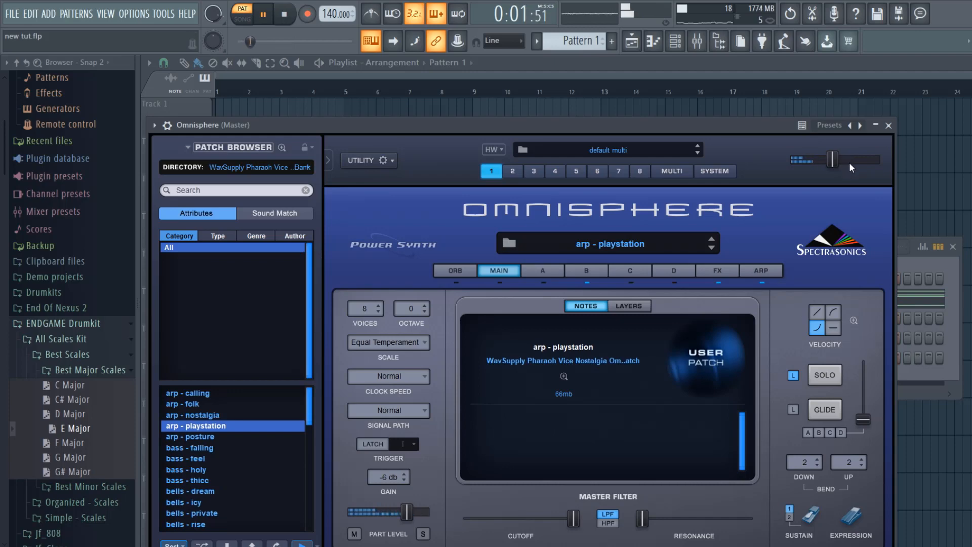
click(888, 125)
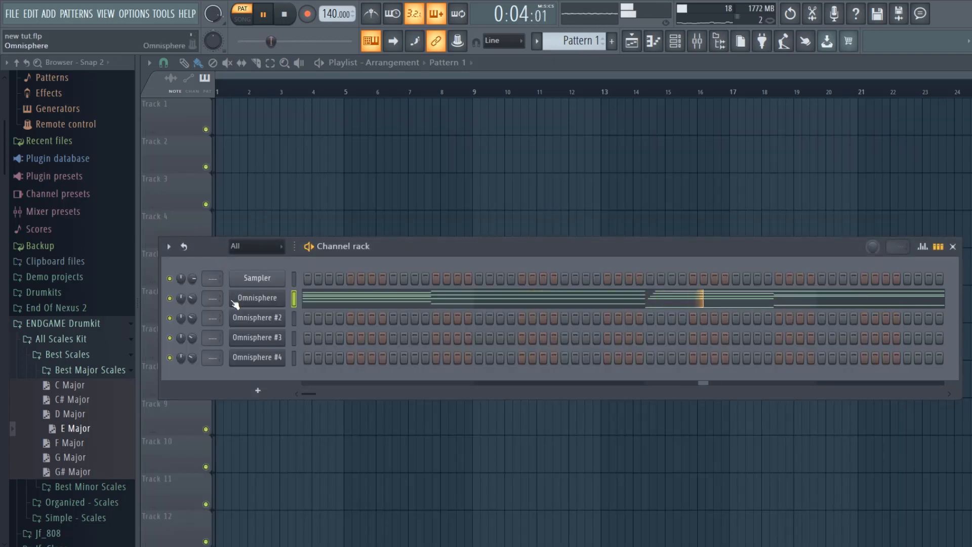
key(space)
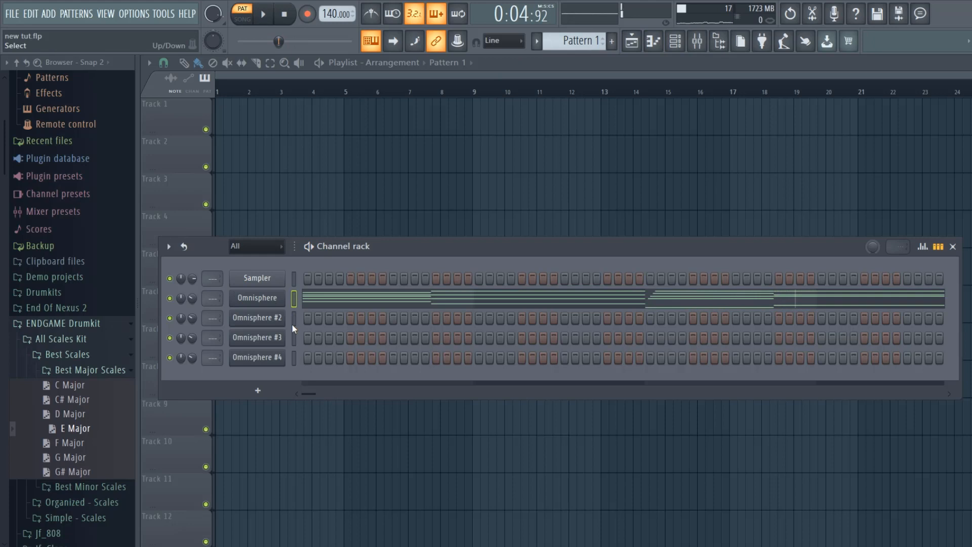
- Load the Keys - Mozart patch from the Redrecord Keys Of Trap Omnisphere Bank into Omnisphere #2 and close the plugin window
click(276, 318)
click(308, 180)
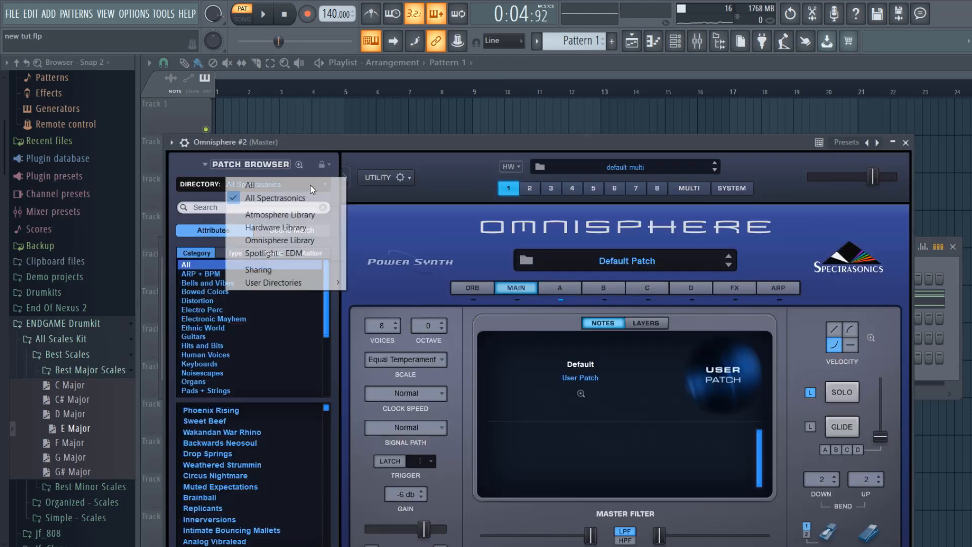
mouse_move(322, 287)
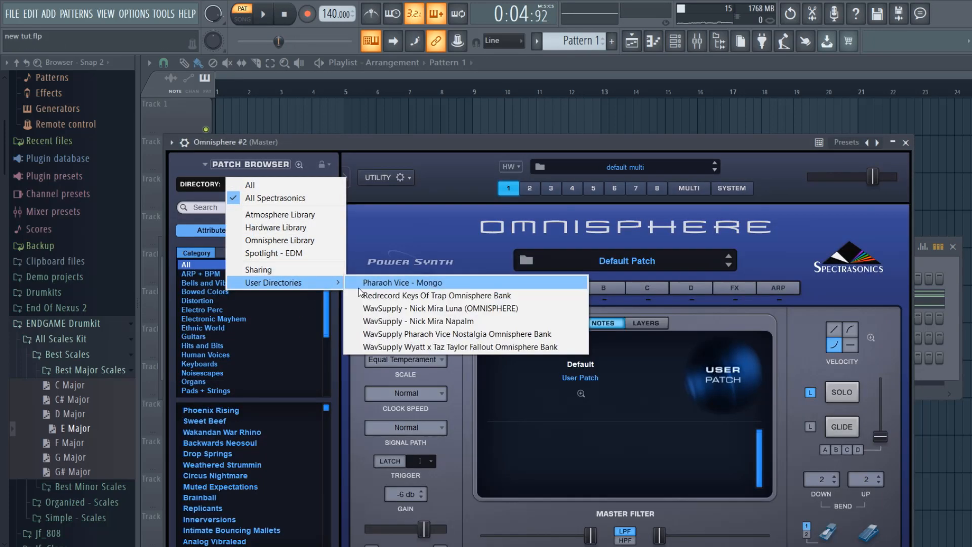
click(414, 299)
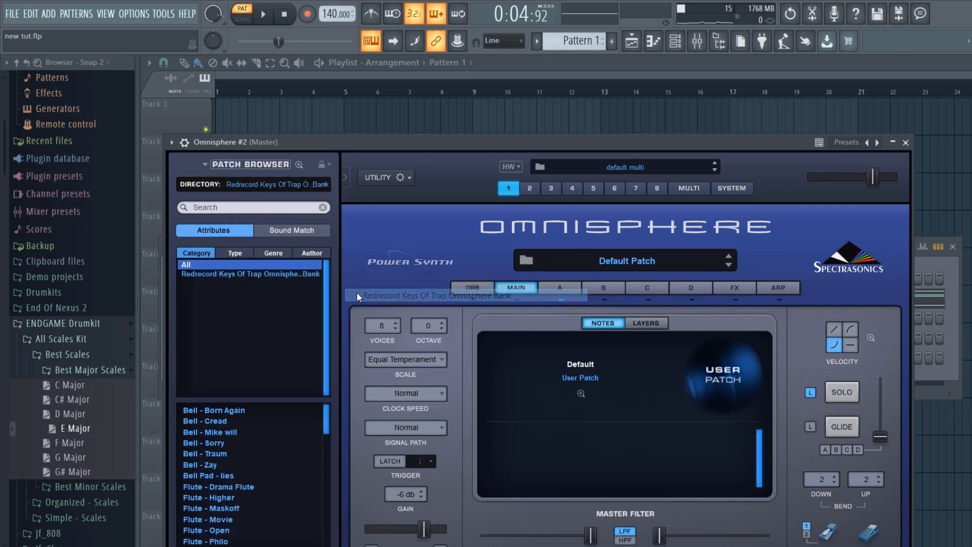
scroll(248, 465, down, 6)
scroll(241, 475, down, 8)
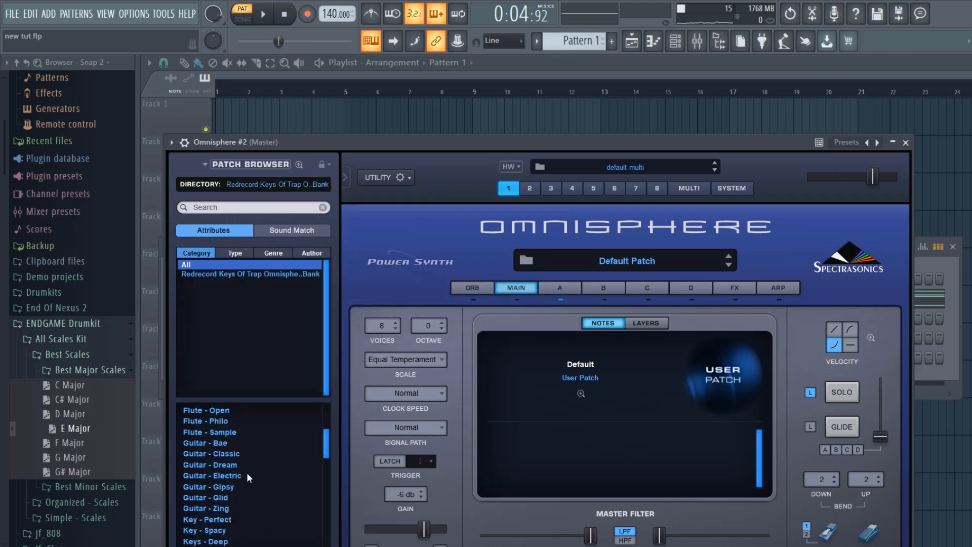
scroll(223, 509, down, 1)
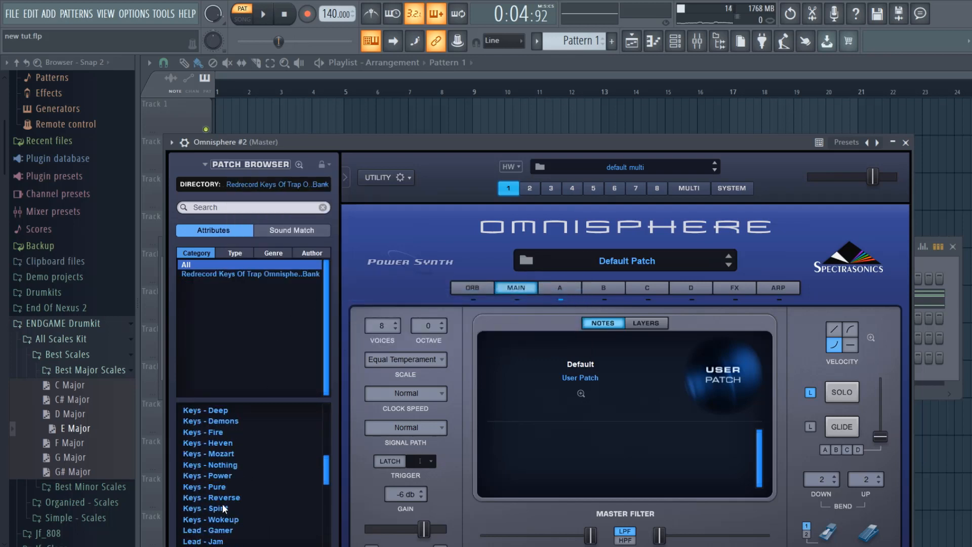
click(233, 453)
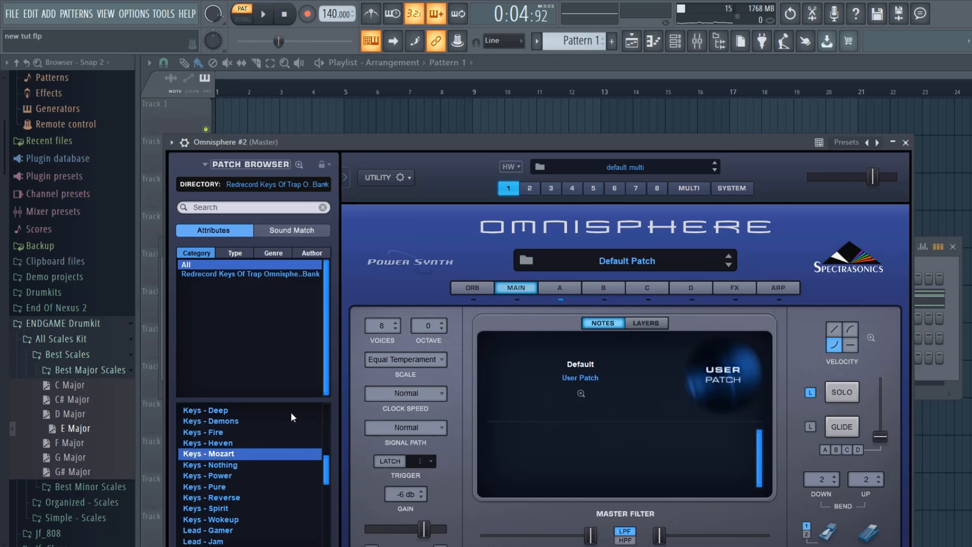
click(906, 142)
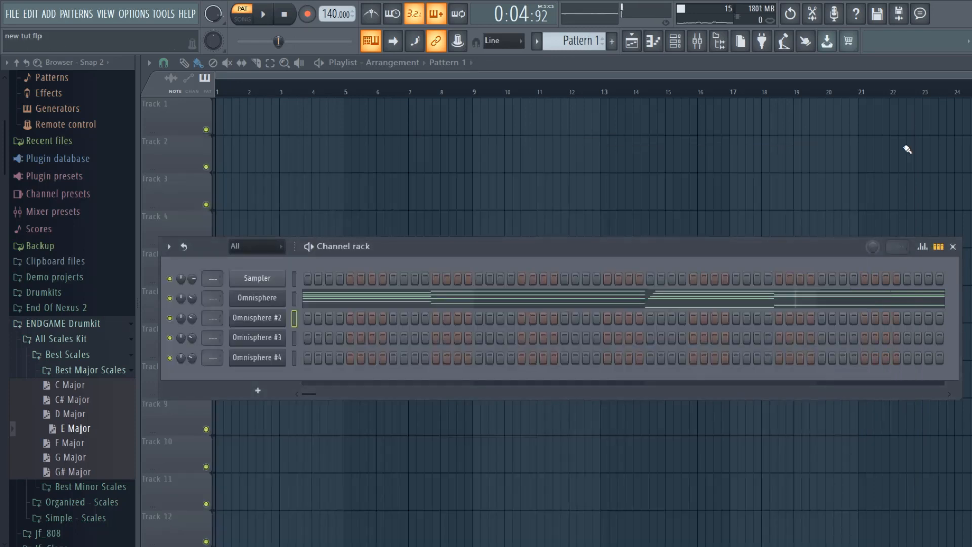
- Open the Omnisphere #2 piano roll and audition melody ideas with the notes E5, F#5, G#5 and A#5
right_click(263, 320)
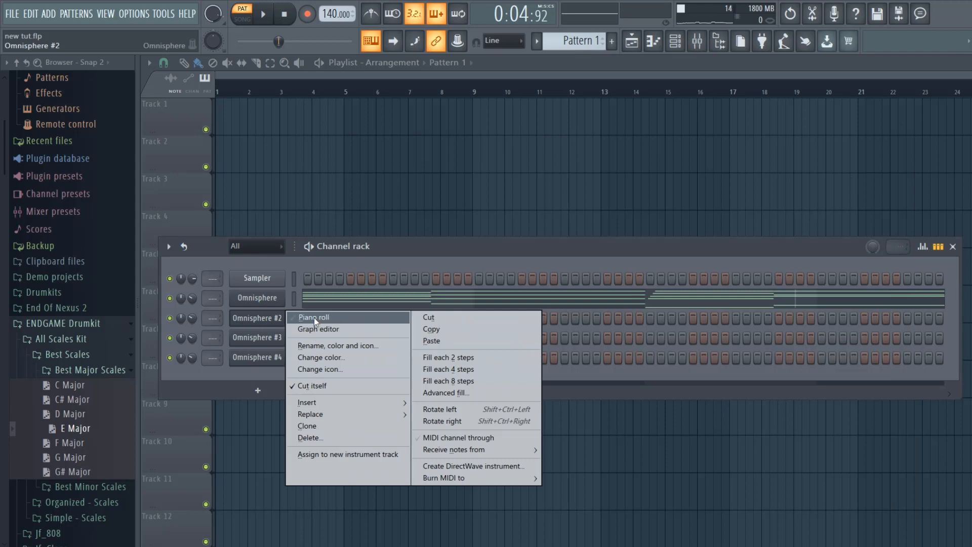
click(314, 318)
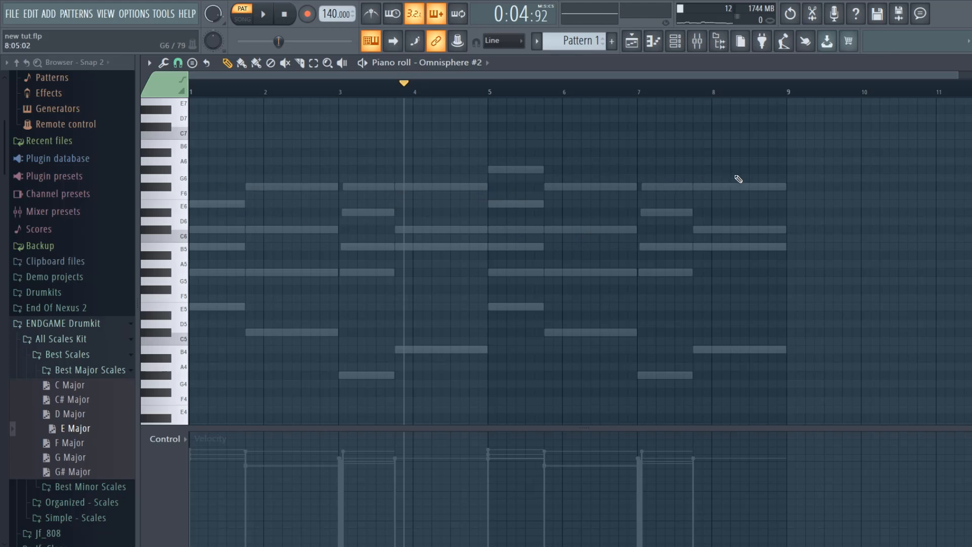
key(c)
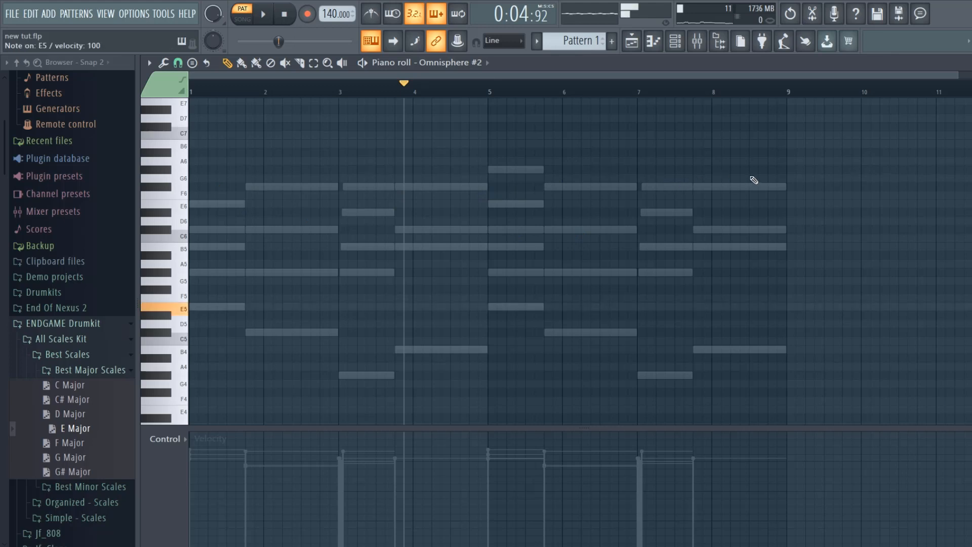
key(c)
key(g)
key(g)
key(j)
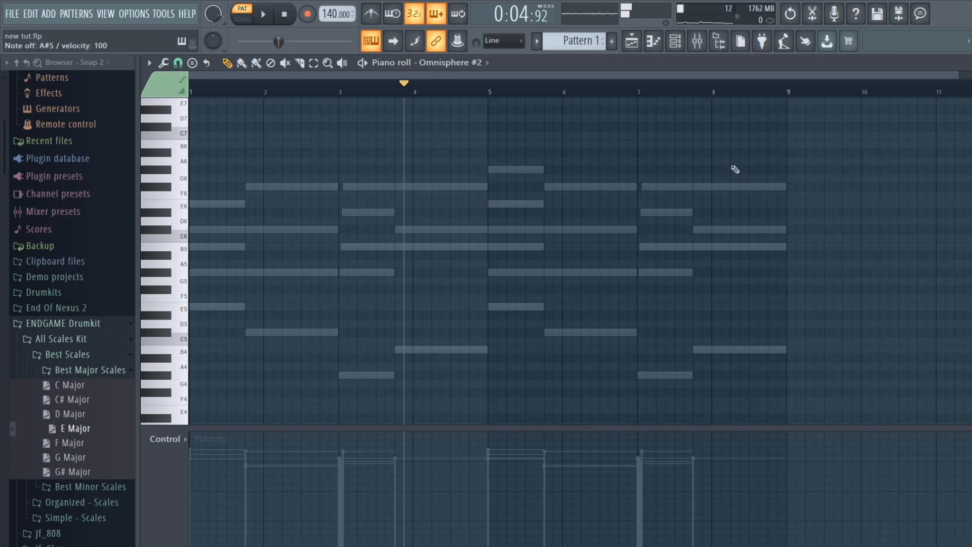
key(g)
key(j)
key(g)
key(g)
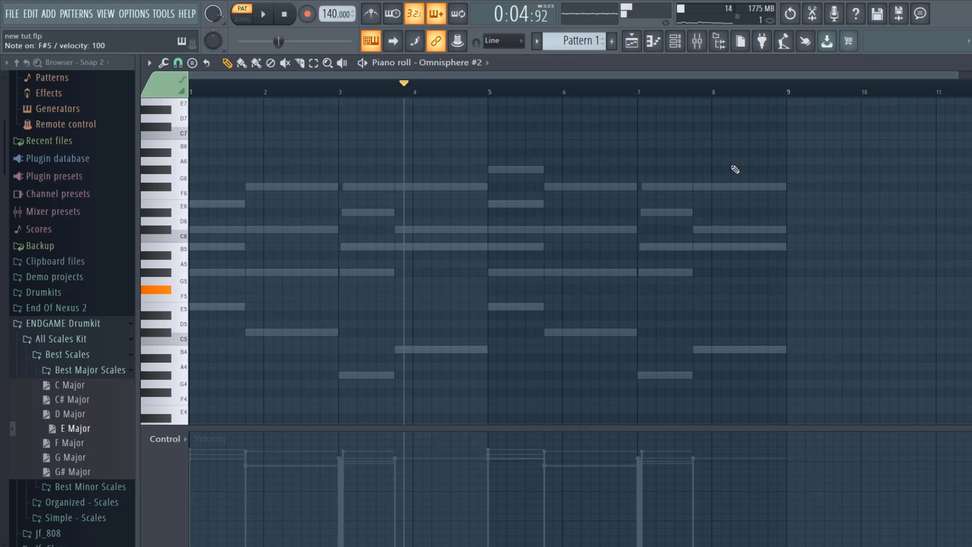
key(h)
key(g)
key(h)
key(c)
key(g)
key(c)
key(h)
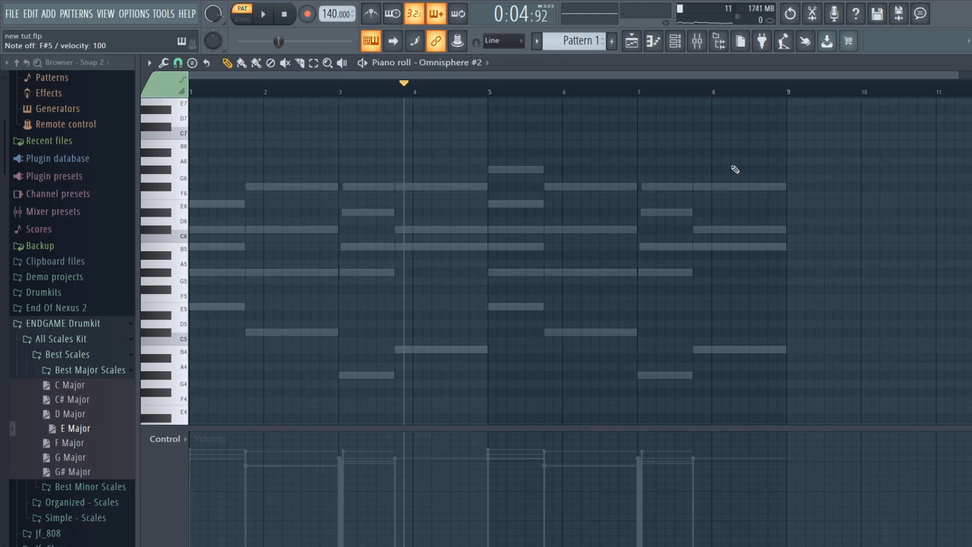
- Loop the chords and audition the melody notes D#5, E5, F#5 and G#5 over them on Omnisphere #2
key(space)
key(c)
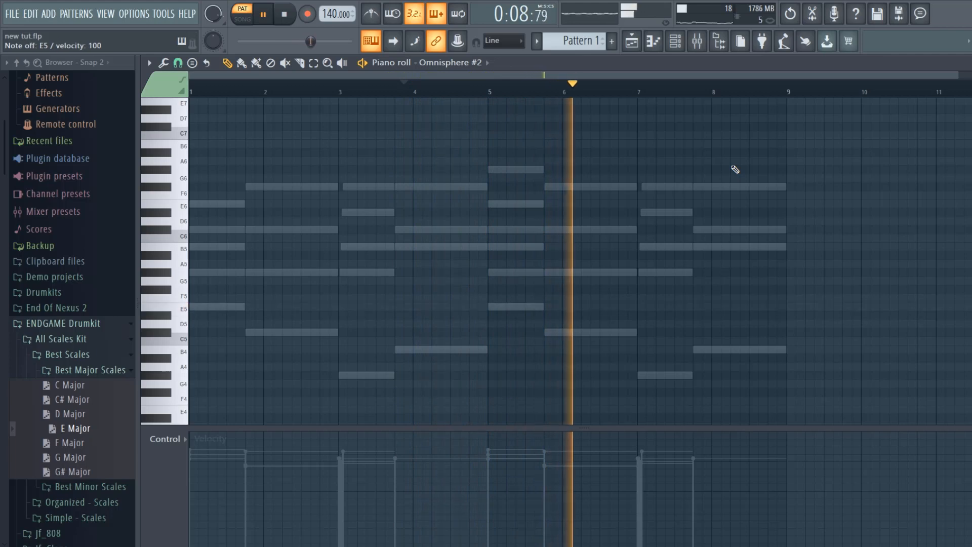
key(g)
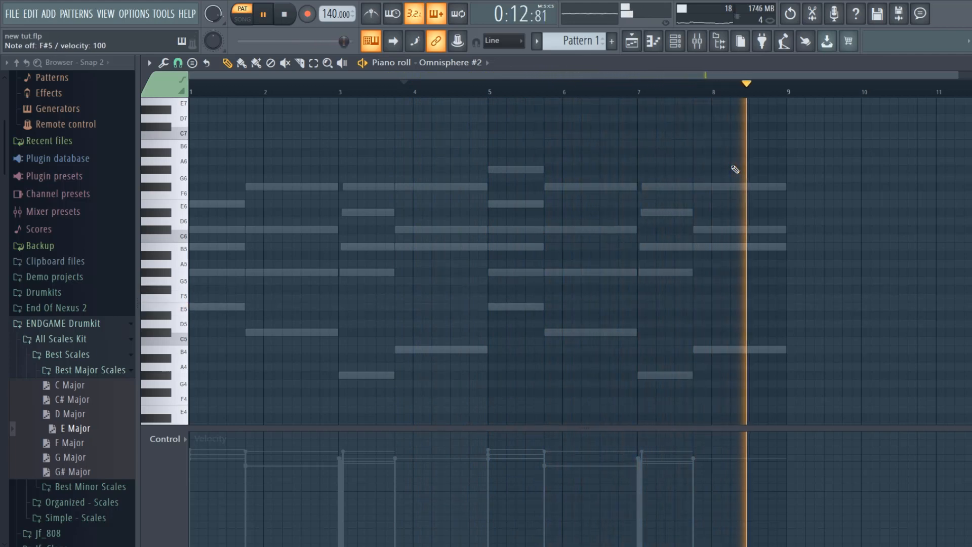
key(h)
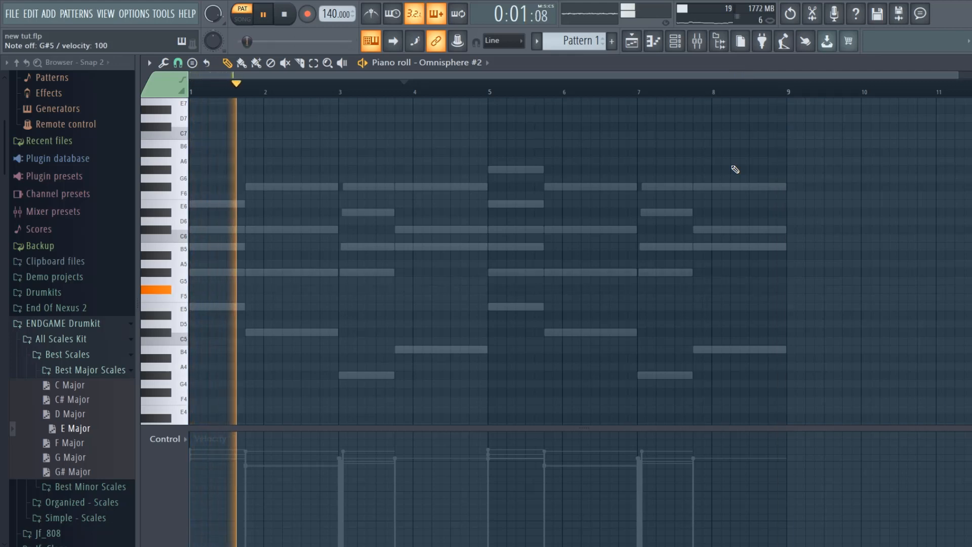
key(g)
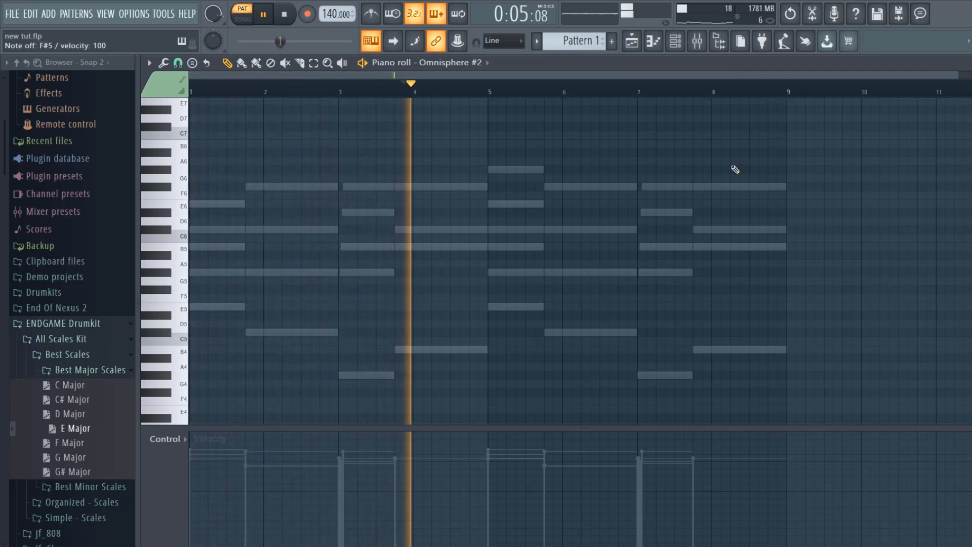
key(h)
key(h)
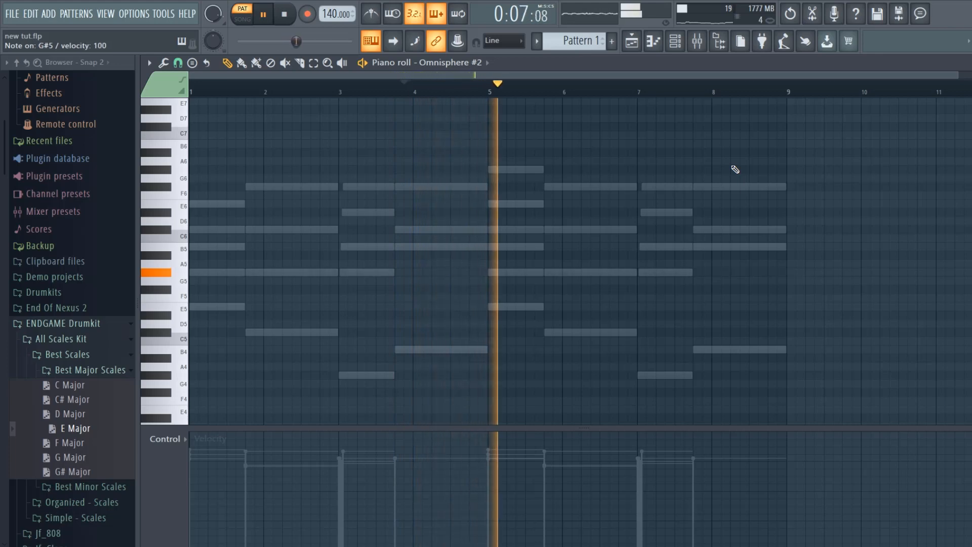
key(d)
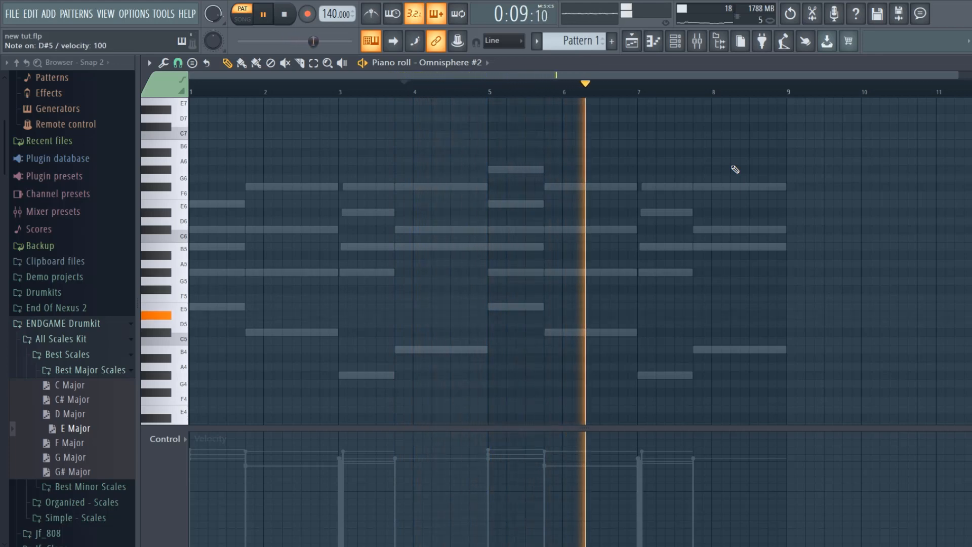
key(c)
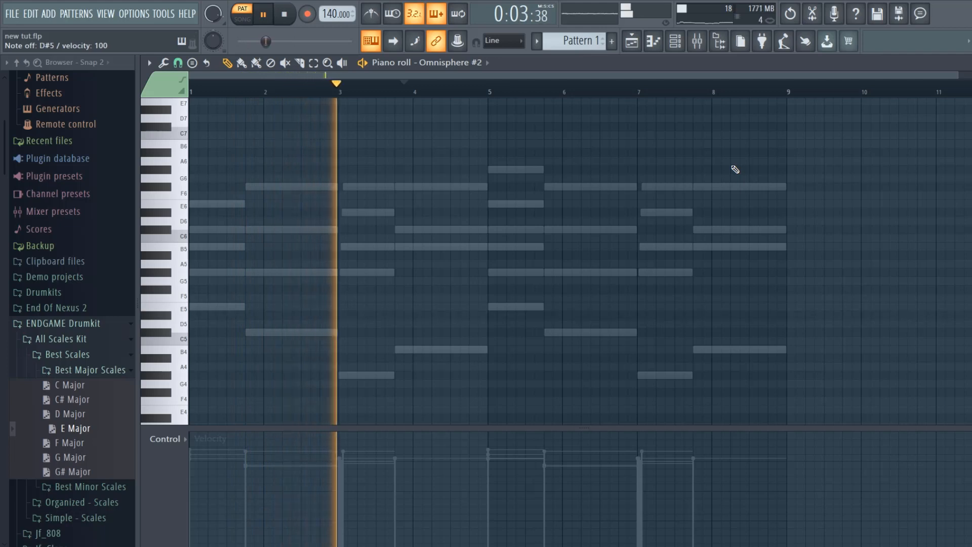
key(space)
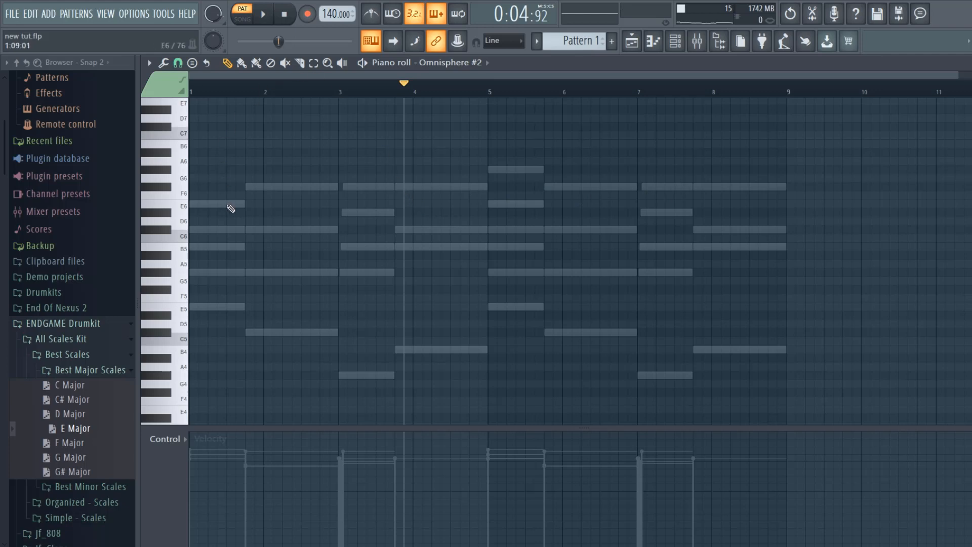
drag(205, 271, 166, 274)
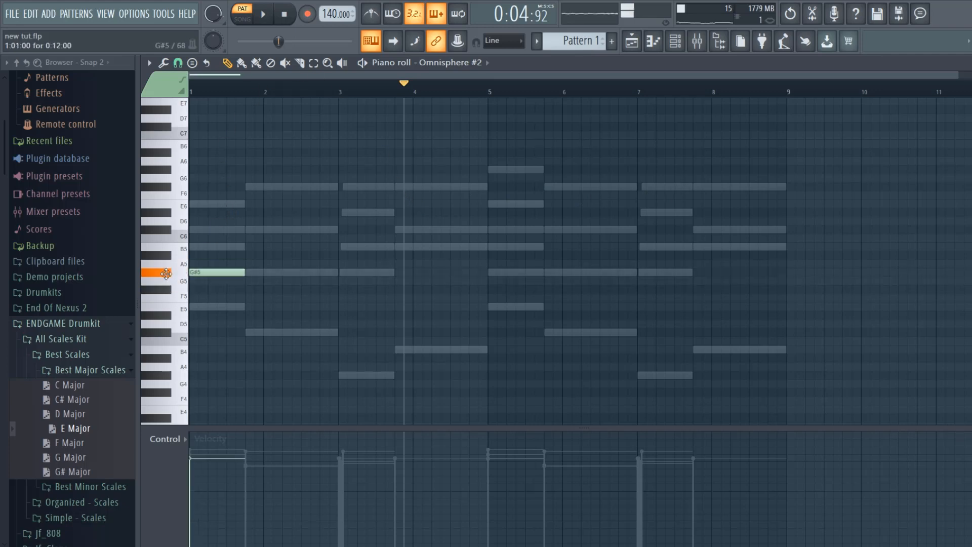
- In the playlist, place Pattern 1 on Track 1 at bars 1 and 9, trimming the first clip's end by about half a bar
key(F5)
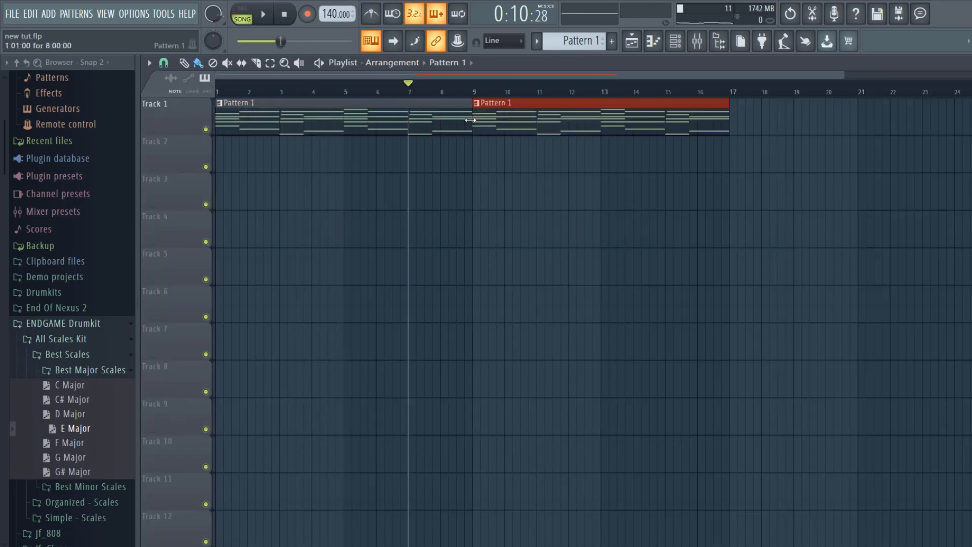
drag(470, 120, 460, 121)
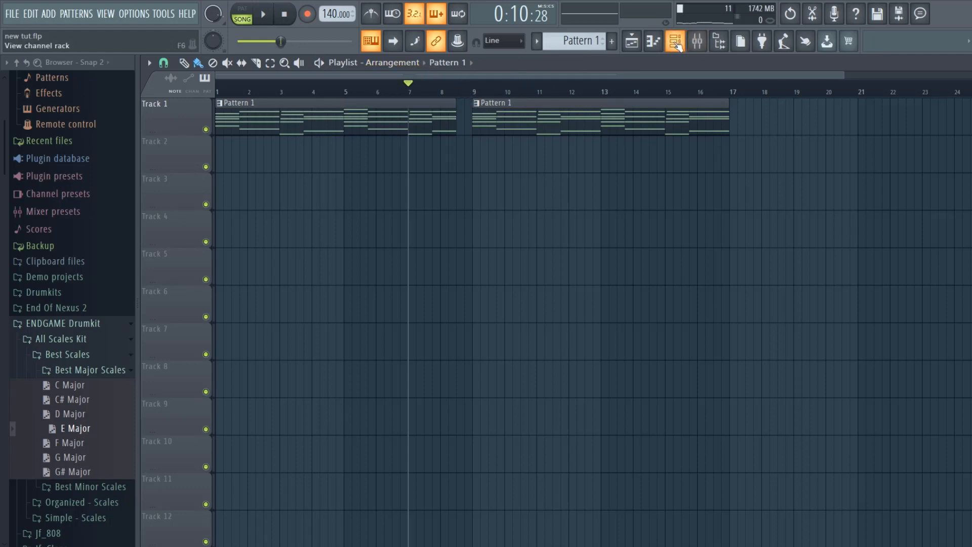
- Copy the Omnisphere channel's chord notes from Pattern 1 and paste them into the Sampler channel of Pattern 2
click(675, 43)
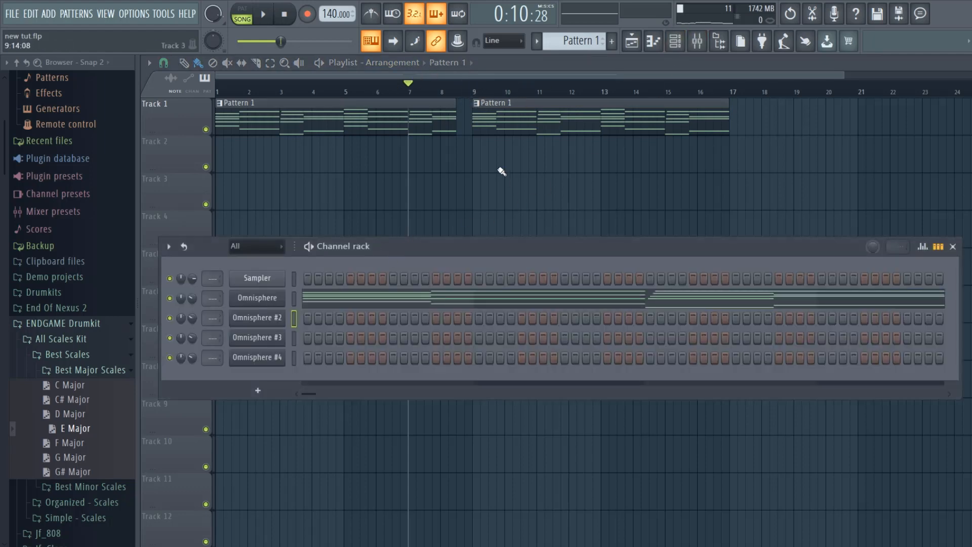
scroll(558, 37, up, 1)
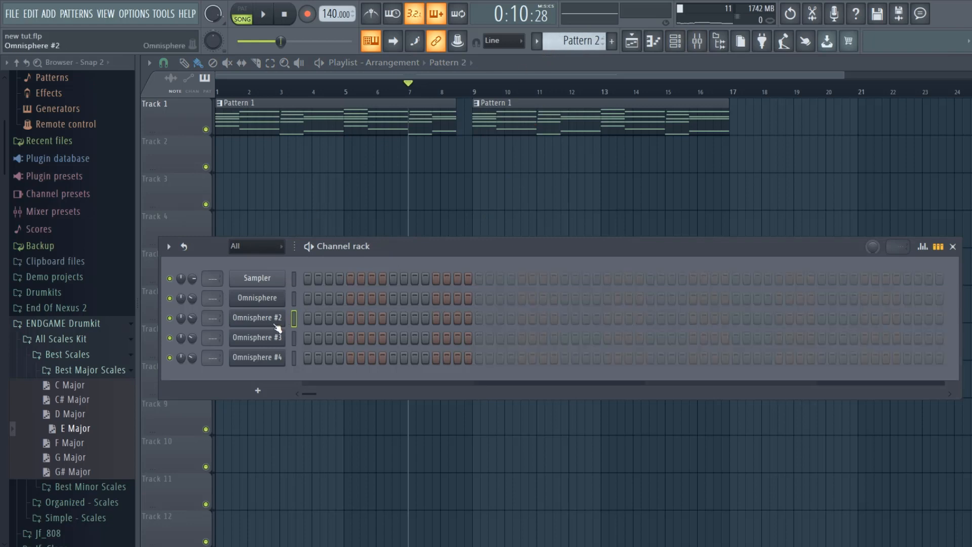
scroll(573, 42, down, 1)
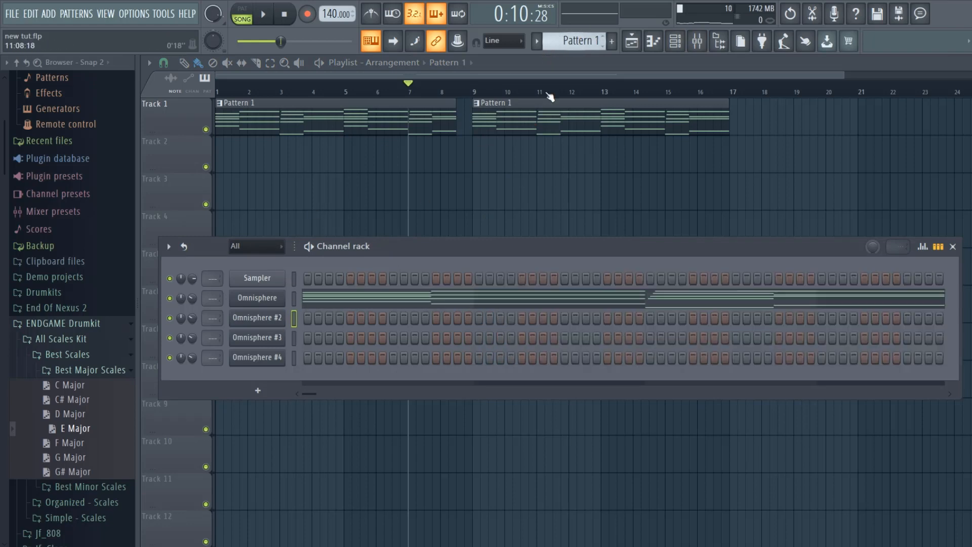
right_click(270, 297)
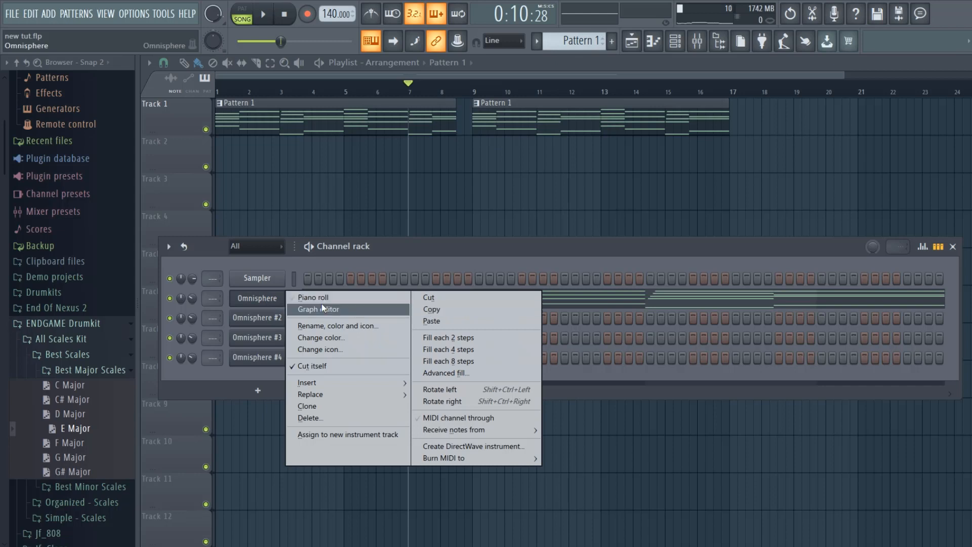
click(463, 314)
scroll(582, 38, up, 1)
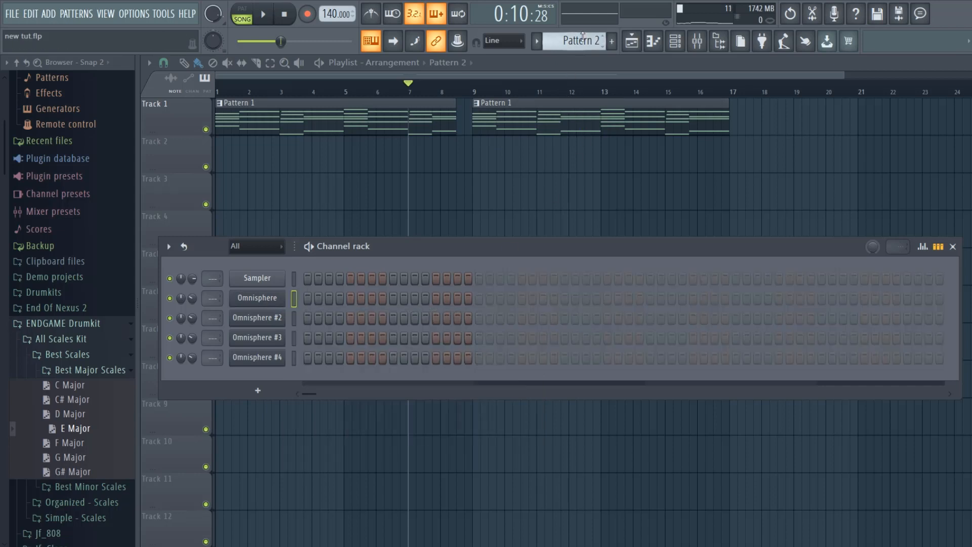
right_click(267, 281)
click(445, 303)
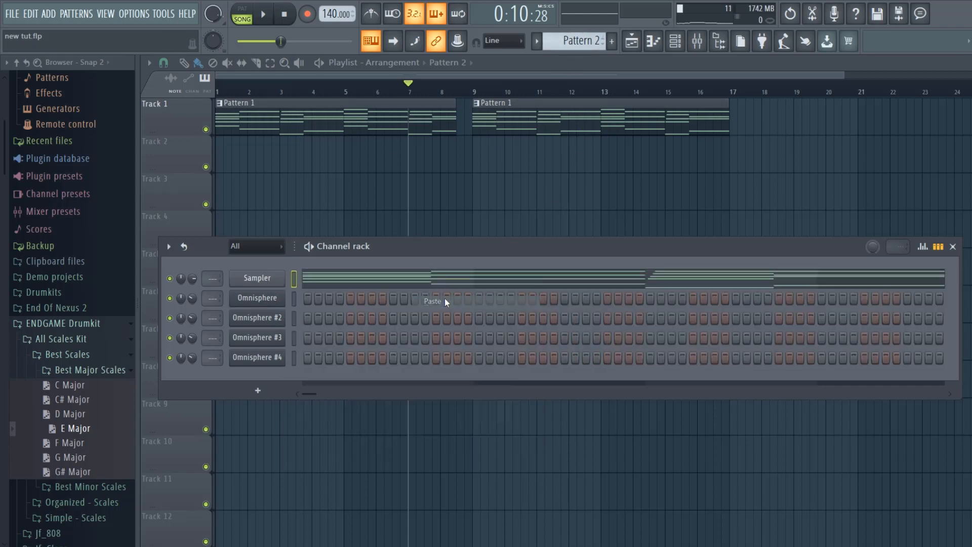
- Place a Pattern 2 clip at bar 9 on Track 2 and play back the arrangement with the channel rack open
click(474, 155)
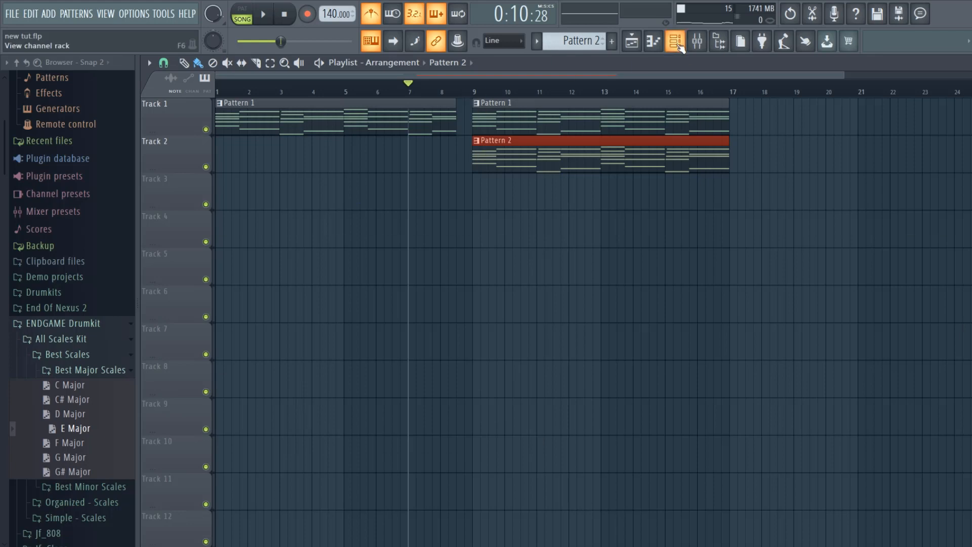
click(678, 46)
key(space)
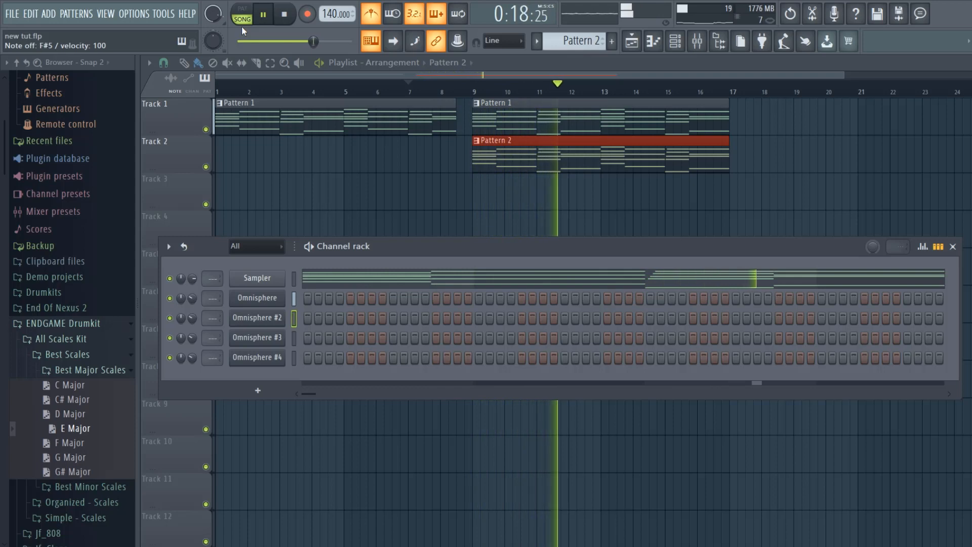
key(space)
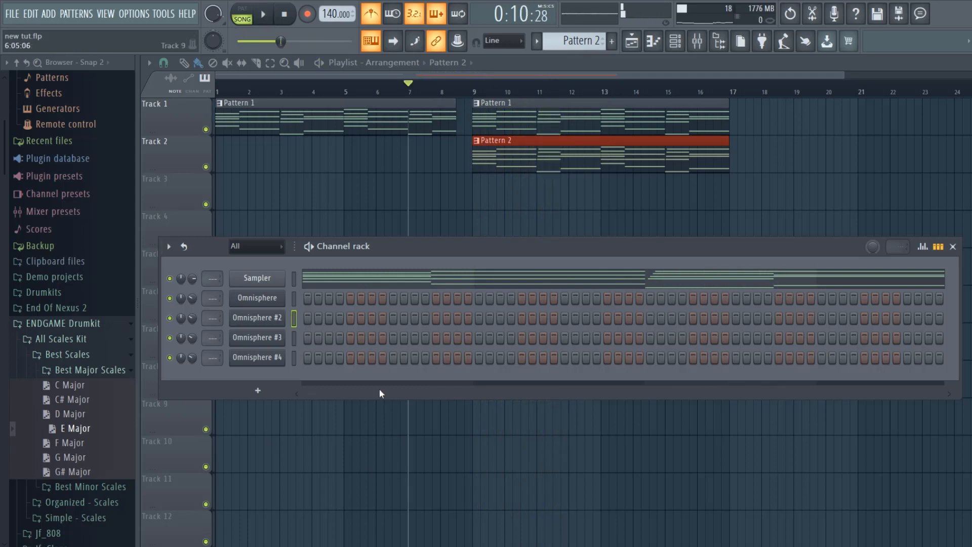
- Draw a four-note melody of F#5, B5, D#6 and C#6 across bar 1 in the Omnisphere #2 piano roll
right_click(268, 320)
click(315, 318)
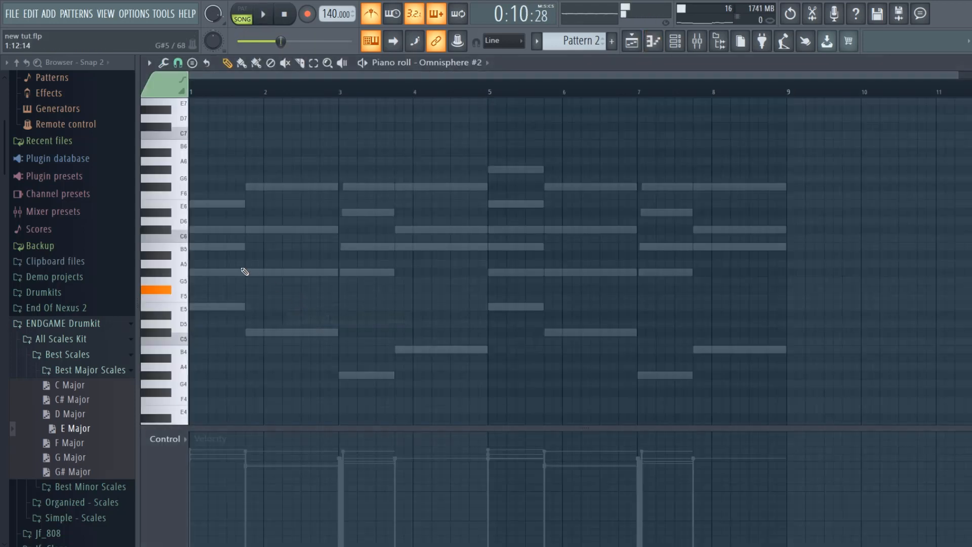
click(197, 289)
drag(144, 267, 186, 286)
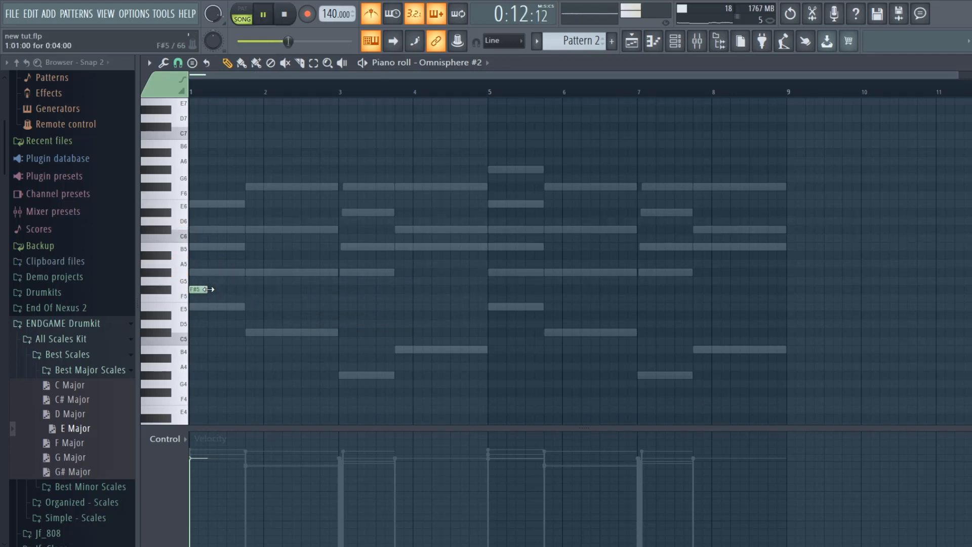
click(223, 247)
click(241, 212)
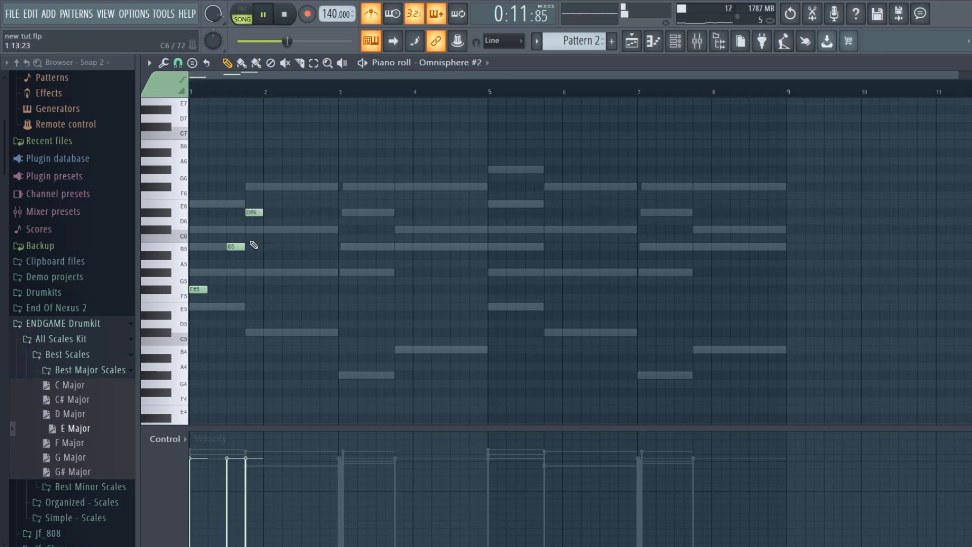
drag(226, 247, 217, 246)
drag(245, 212, 236, 212)
click(254, 272)
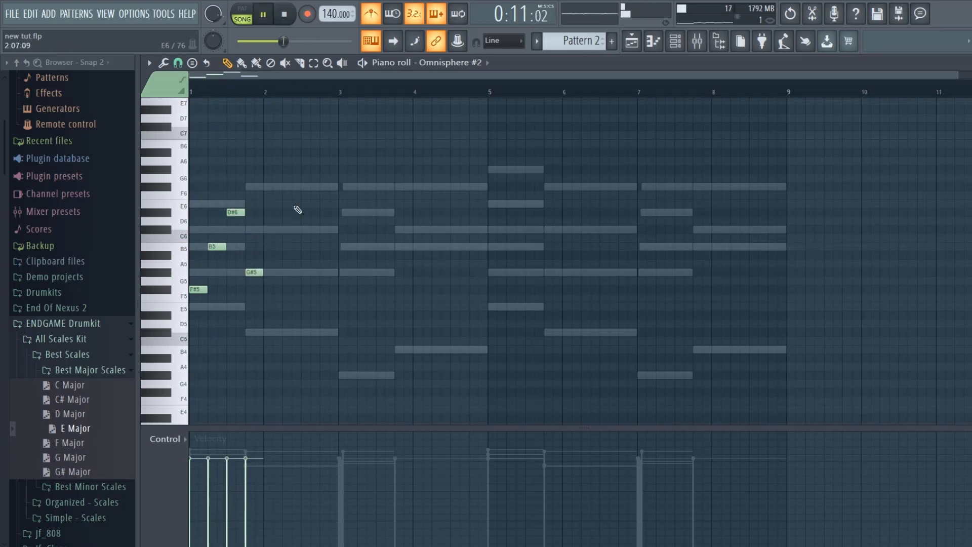
drag(254, 272, 255, 230)
- Duplicate the one-bar melody until it fills all eight bars, and play it back with the chords
key(ctrl+b)
key(ctrl+b)
key(ctrl+b)
key(ctrl+b)
key(ctrl+b)
key(ctrl+b)
key(ctrl+b)
key(space)
- Raise the opening F#5 notes of bars 2, 4, 6 and 8 to C#6
key(space)
drag(271, 289, 271, 226)
key(space)
drag(421, 289, 420, 229)
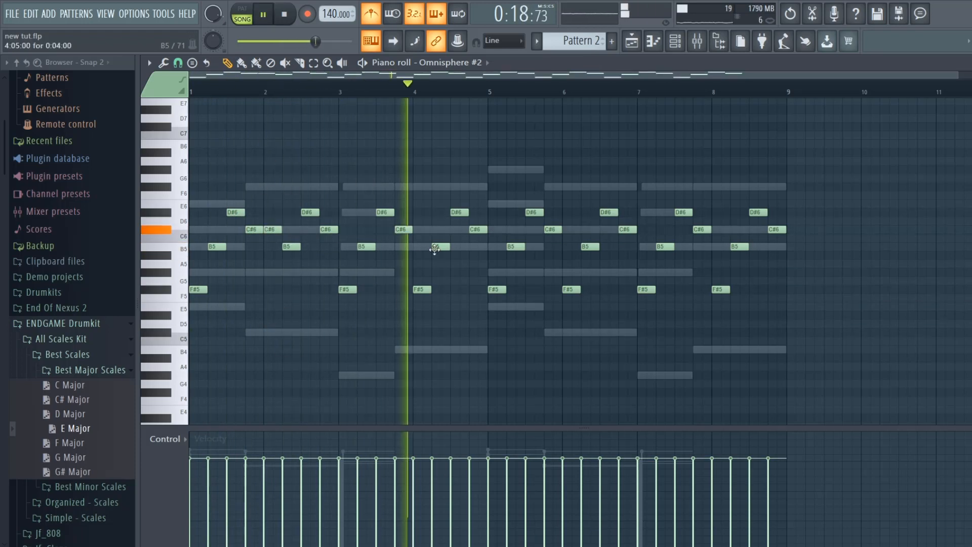
drag(570, 289, 569, 229)
drag(718, 289, 719, 230)
- Randomize the melody notes' velocities and replay the song from a further position
key(alt+r)
click(590, 412)
drag(280, 41, 337, 41)
key(space)
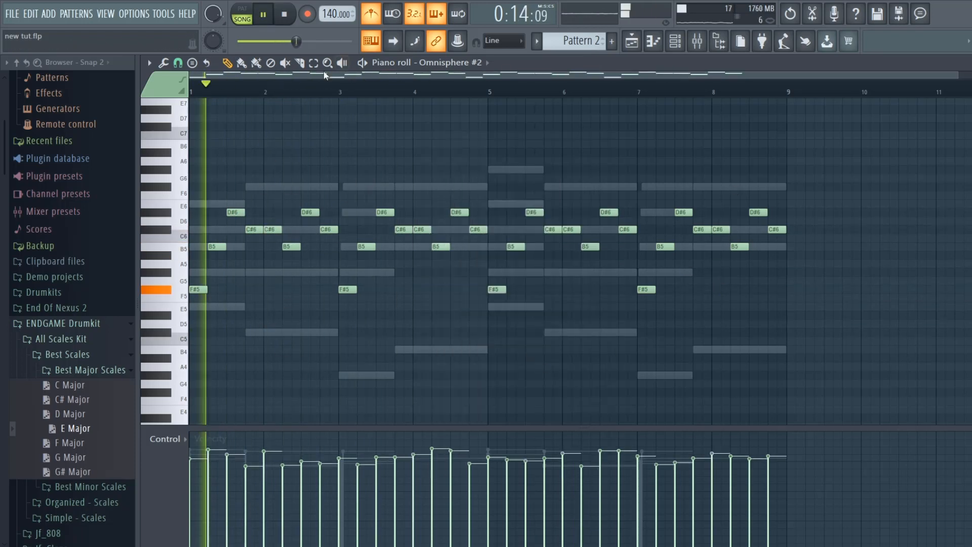
- Raise the B5 notes in bars 2, 3, 7 and 8 by one octave to B6
drag(279, 240, 378, 263)
key(ctrl+Up)
drag(652, 240, 749, 266)
key(ctrl+Up)
- Lower the B6 notes in bars 8 and 3 by one octave and listen to the melody
drag(757, 129, 715, 183)
key(ctrl+Down)
drag(337, 41, 345, 41)
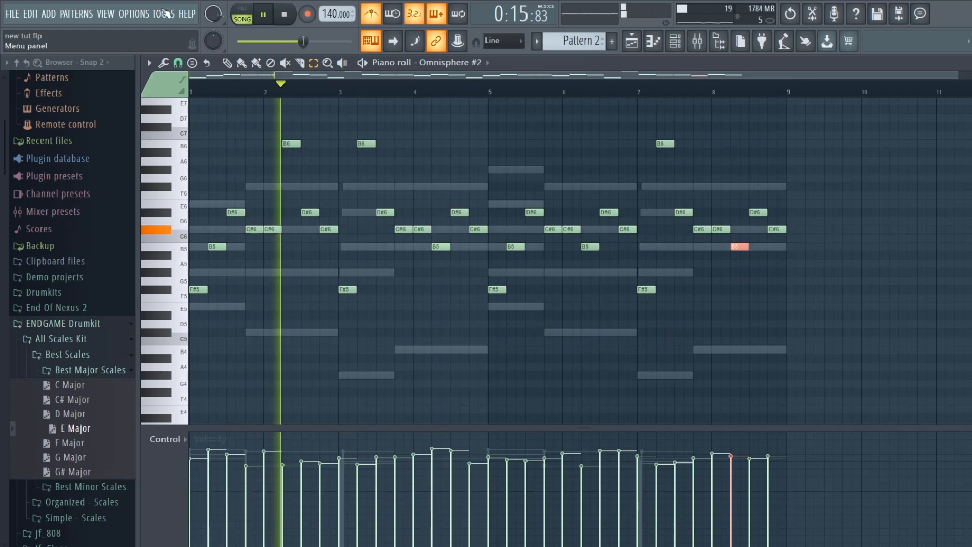
drag(384, 161, 362, 132)
key(ctrl+Down)
key(space)
key(space)
- Change the last two melody notes of bar 8 to A#5 and B5, and play back the ending
key(space)
drag(754, 213, 757, 263)
drag(774, 230, 773, 247)
key(space)
key(space)
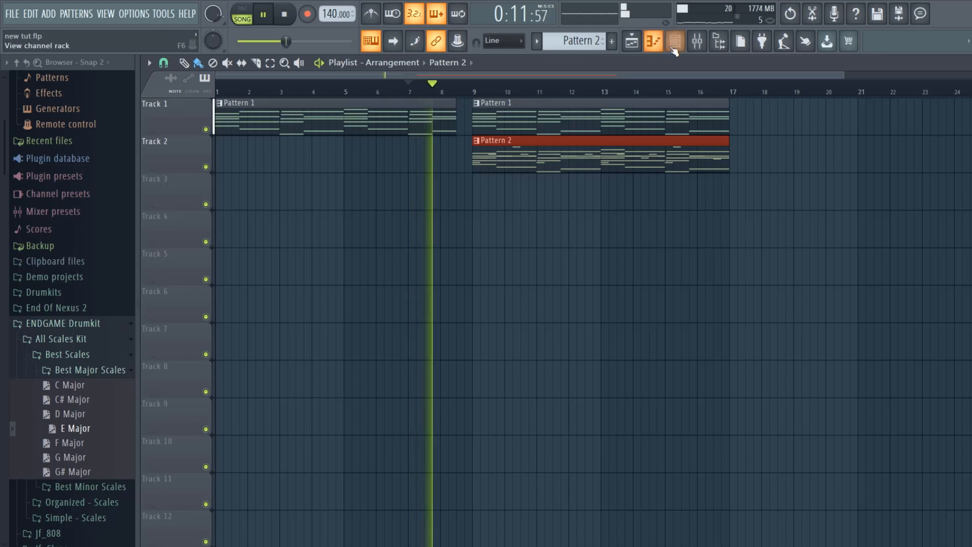
- Try the Keys - Nothing patch in Omnisphere #2, switch to Keys - Power instead, and close the plugin window
click(673, 47)
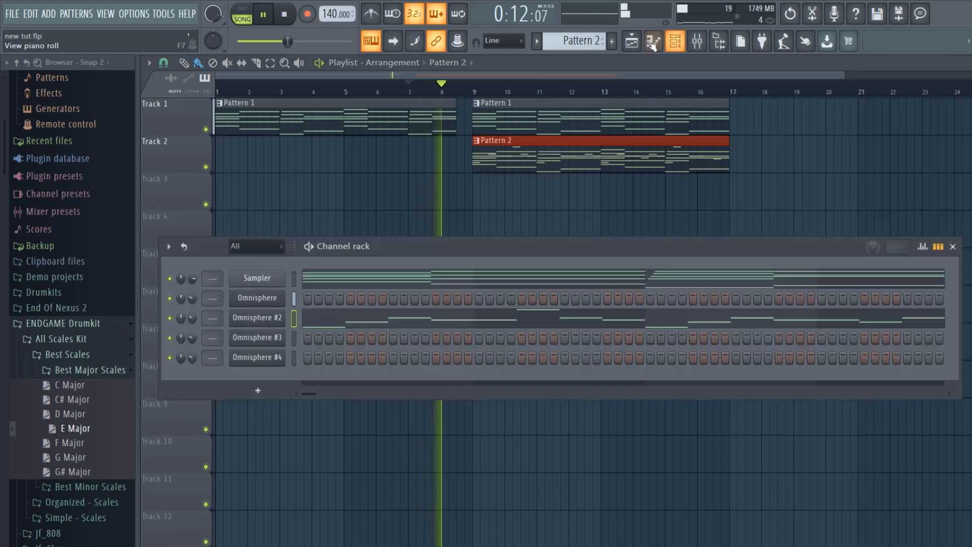
click(267, 318)
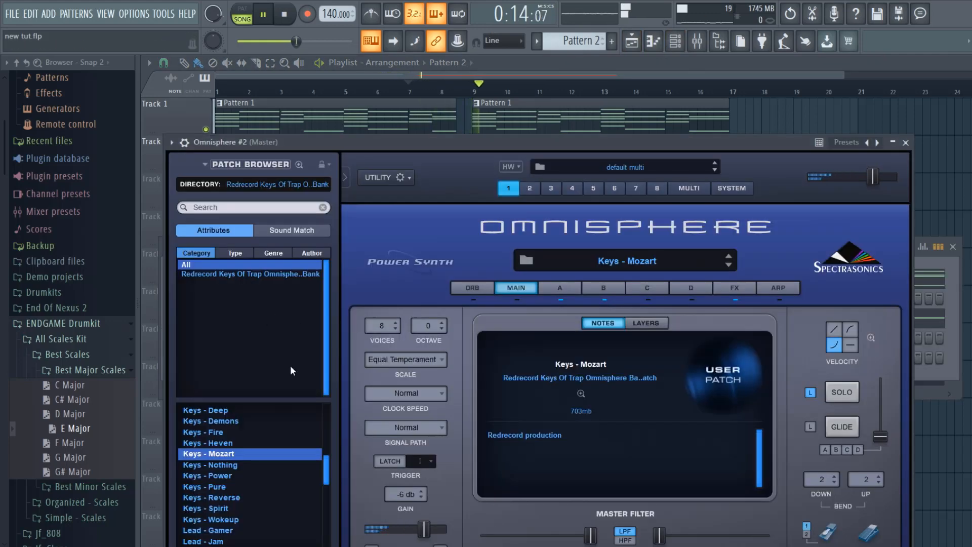
click(246, 464)
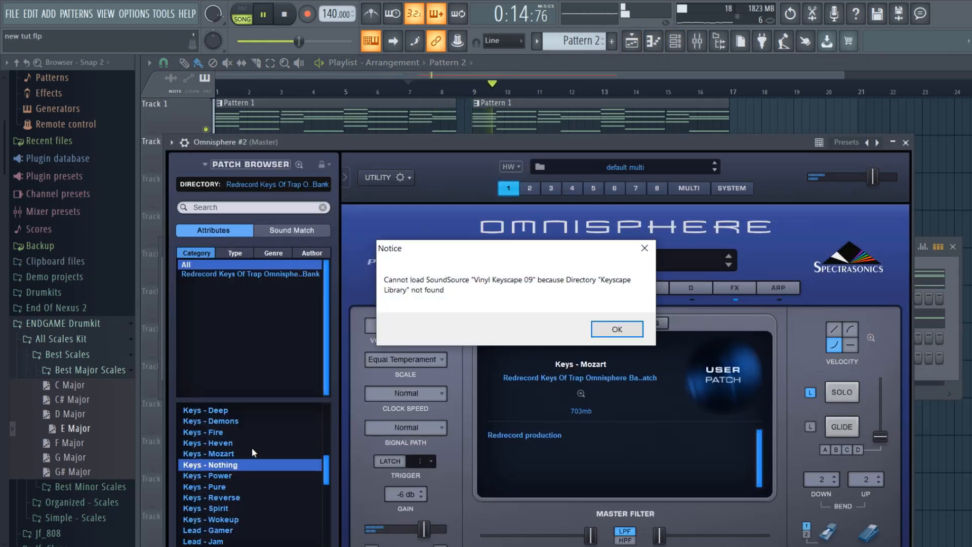
click(599, 329)
key(Down)
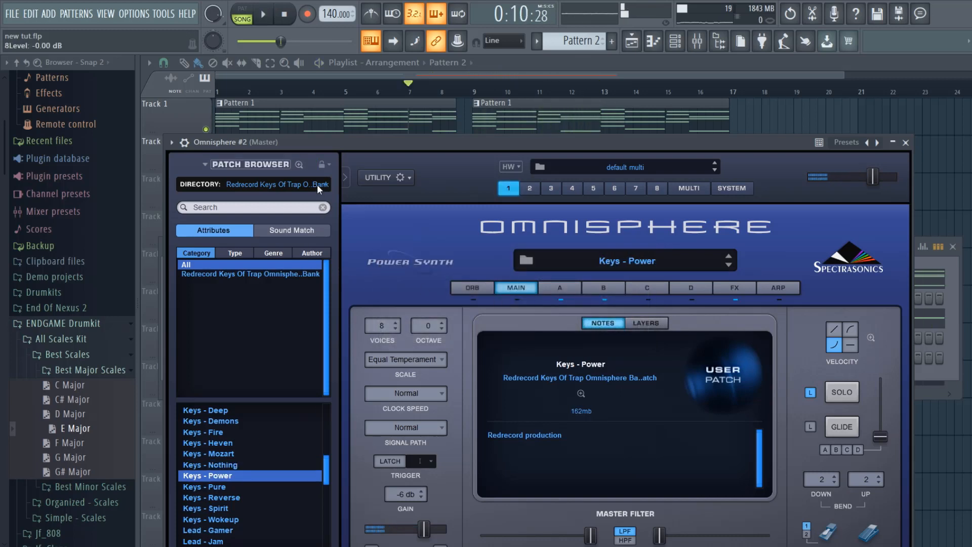
click(317, 185)
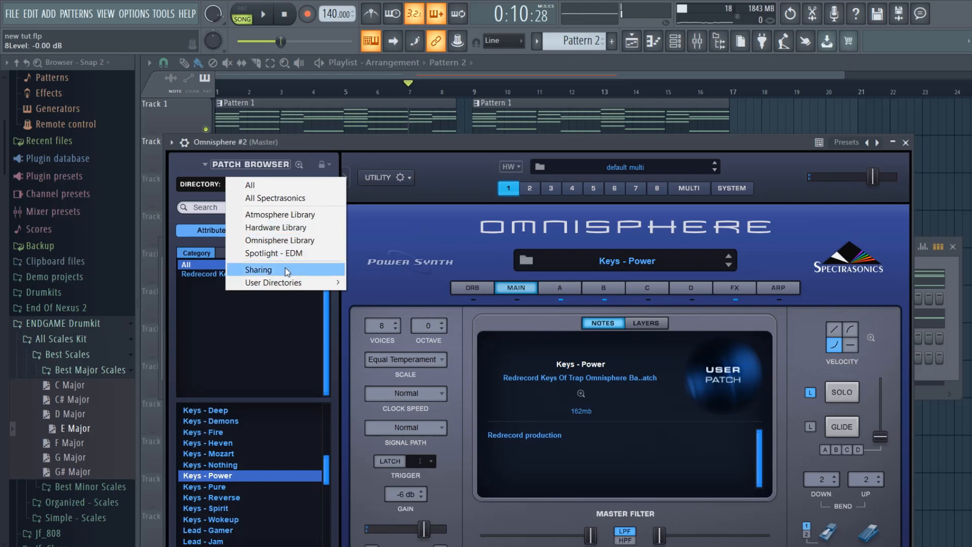
click(906, 142)
click(906, 142)
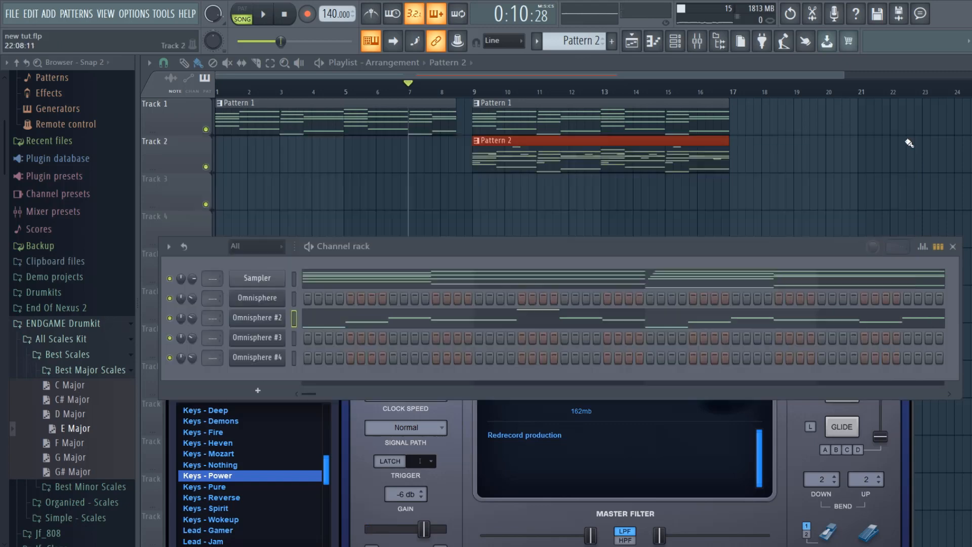
- Rename the first Omnisphere channel as ARP
right_click(285, 303)
click(303, 326)
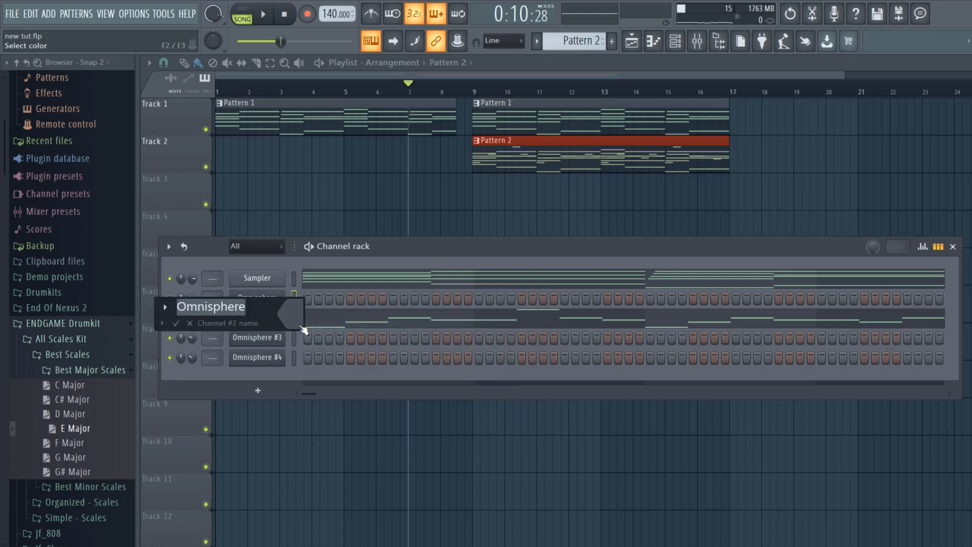
text(ARP)
key(Return)
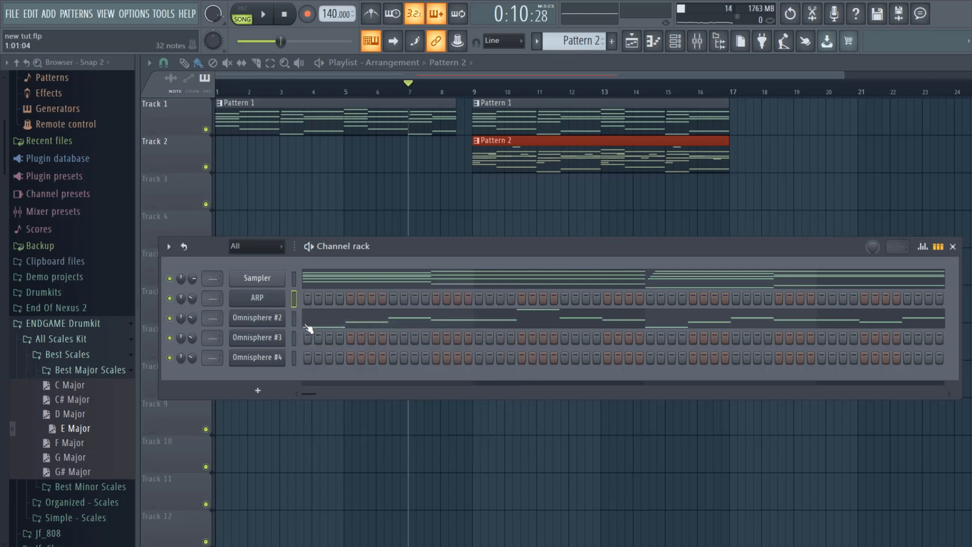
- Open the ARP channel's plugin settings and route the channel to mixer track 1
click(280, 304)
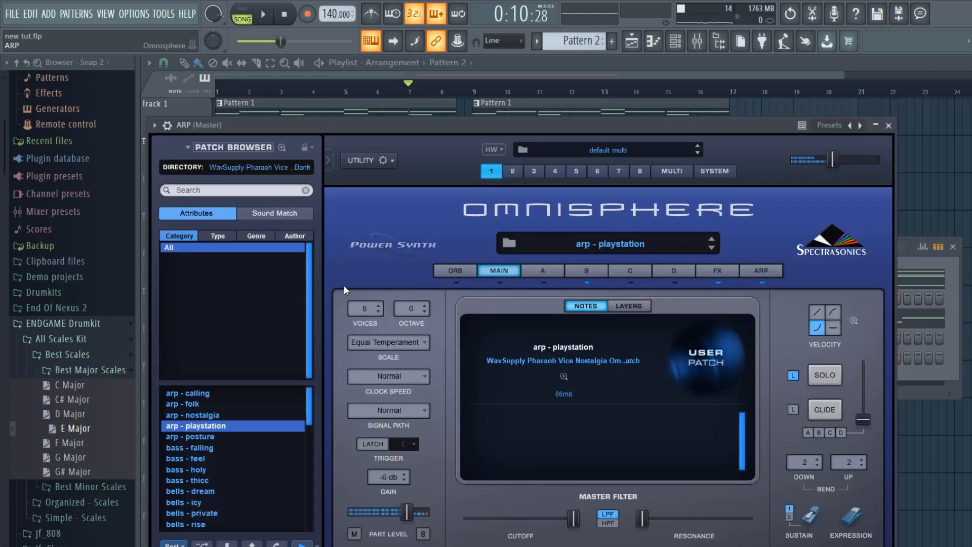
click(167, 125)
click(223, 150)
click(163, 150)
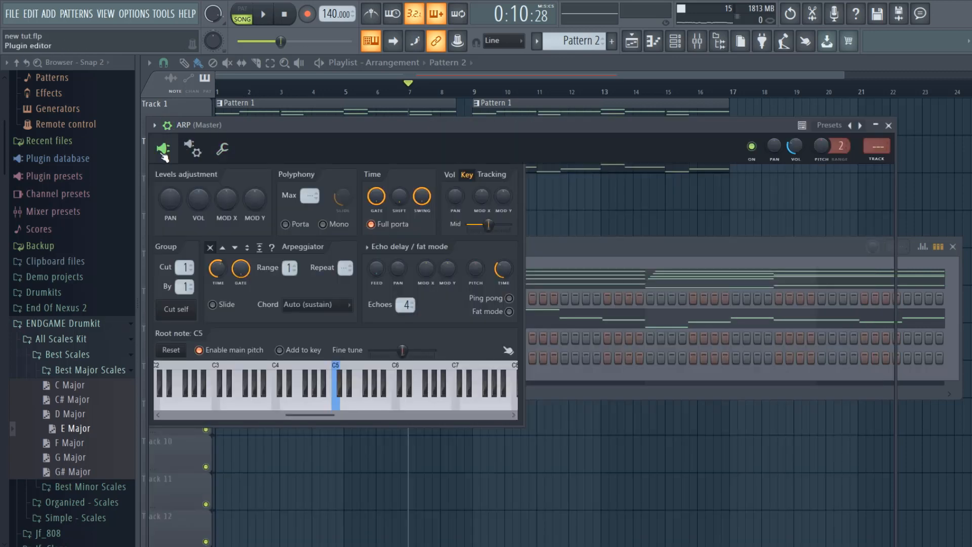
click(876, 160)
- During playback, add Fruity Parametric EQ 2 to ARP's mixer insert and cut band 5 by about 1.7 dB at 1155 Hz
key(space)
click(865, 185)
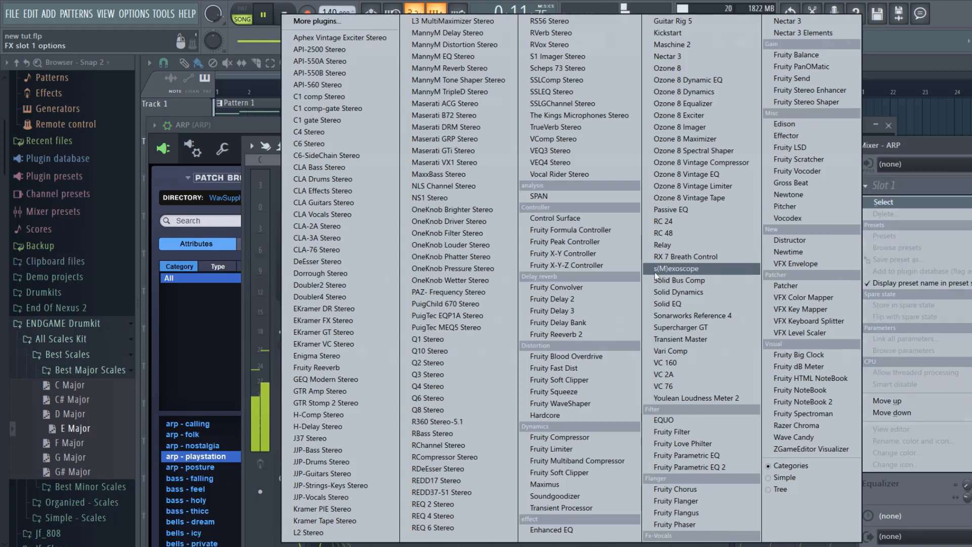
click(664, 466)
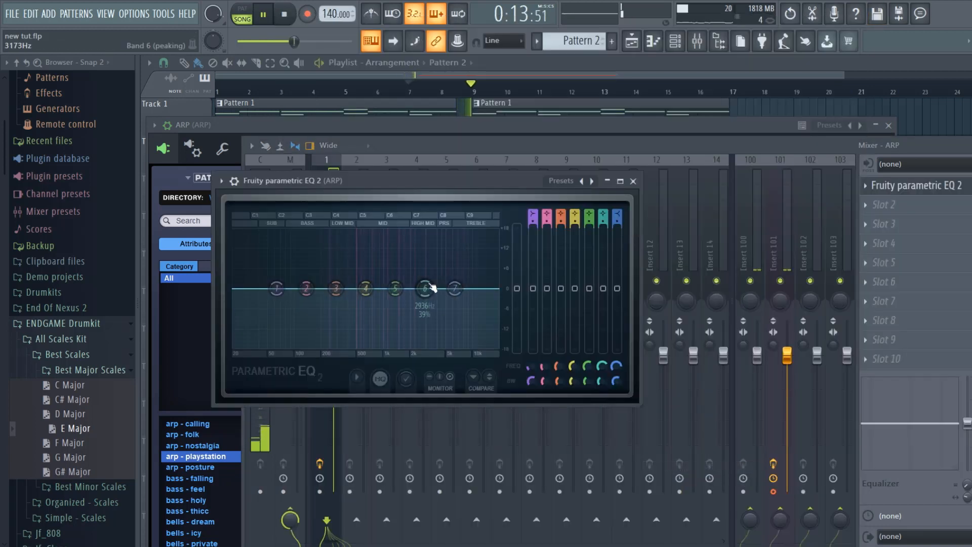
drag(395, 288, 389, 293)
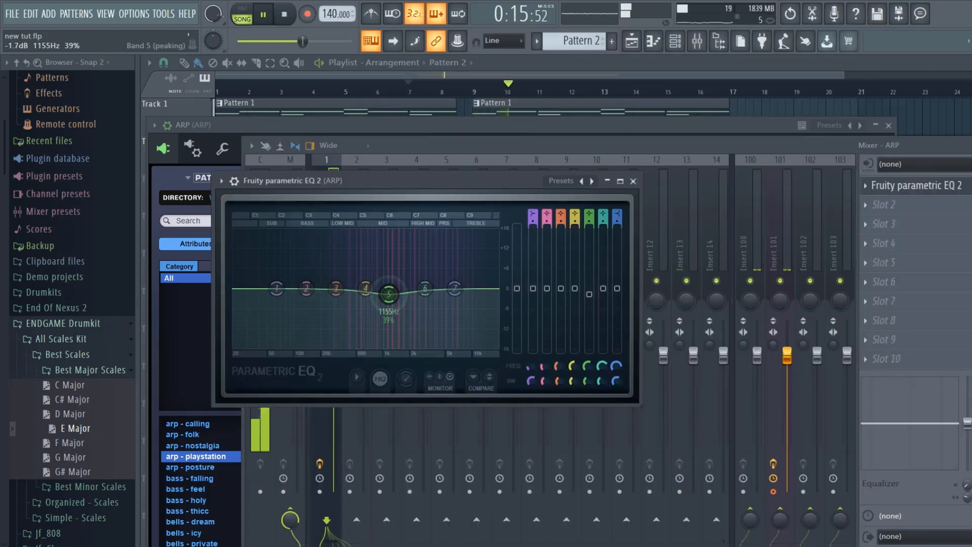
click(633, 181)
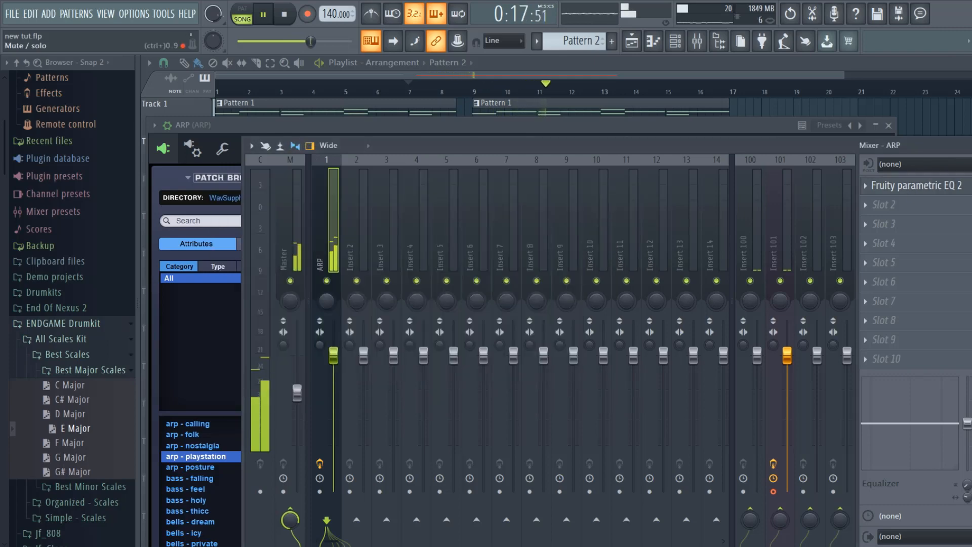
click(970, 145)
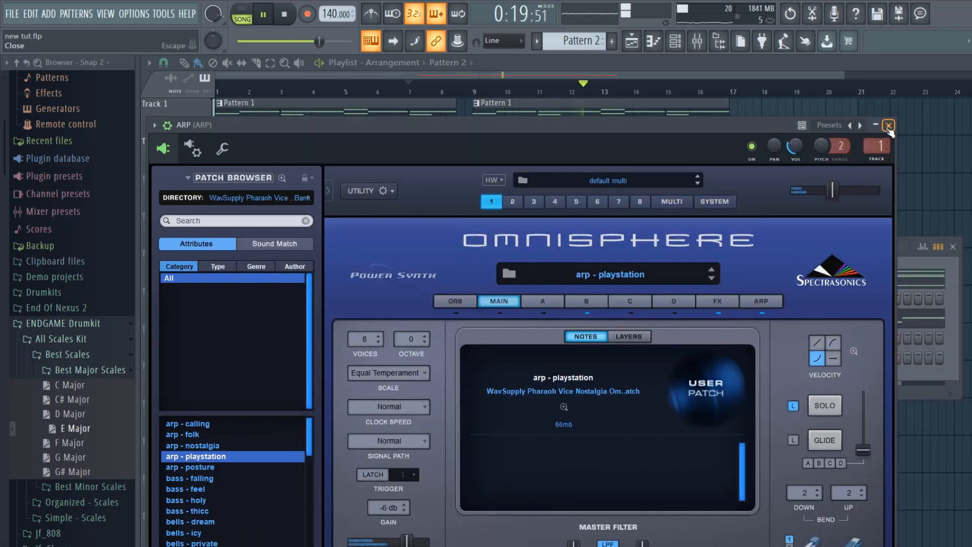
click(889, 126)
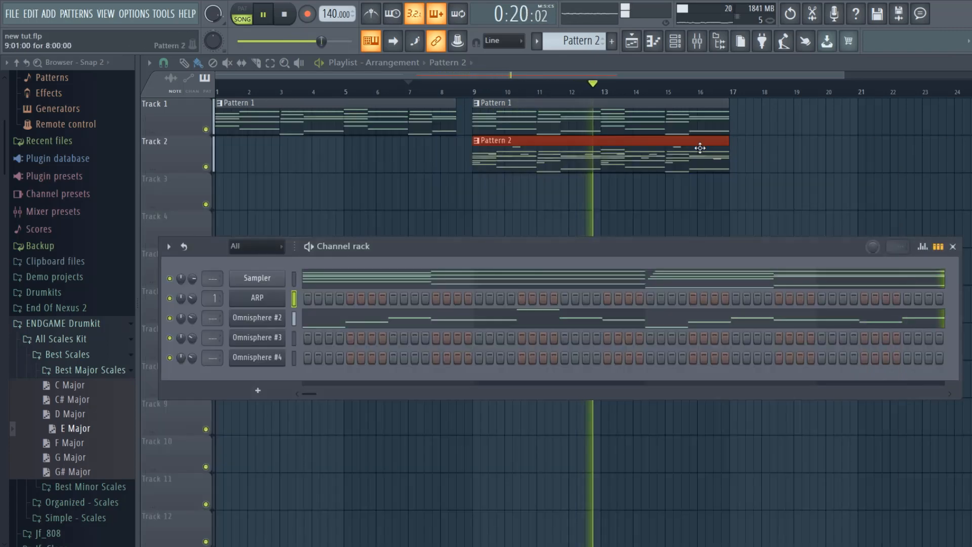
key(space)
- Check the patch in Omnisphere #2, close the plugin and rename the channel as KEY
click(262, 318)
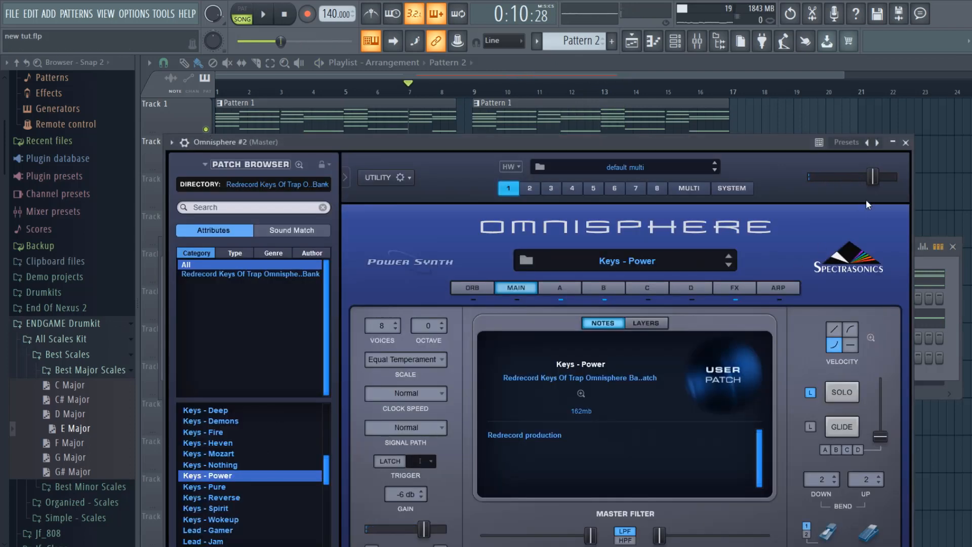
click(905, 144)
right_click(267, 318)
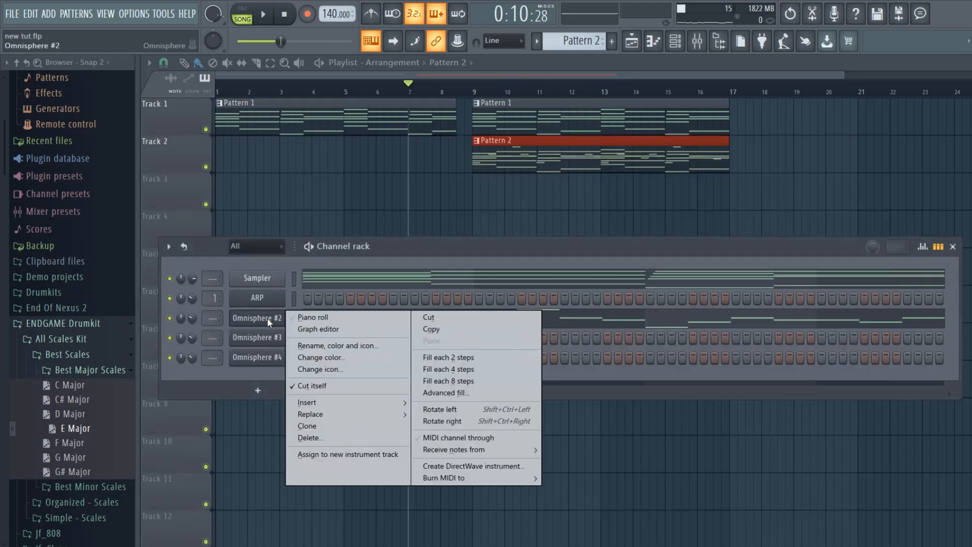
click(312, 340)
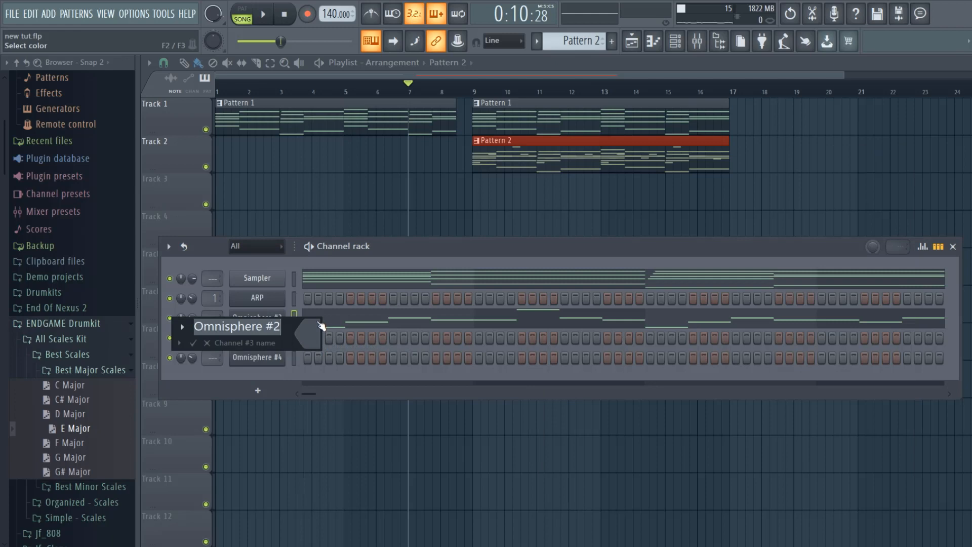
text(KEY)
key(Return)
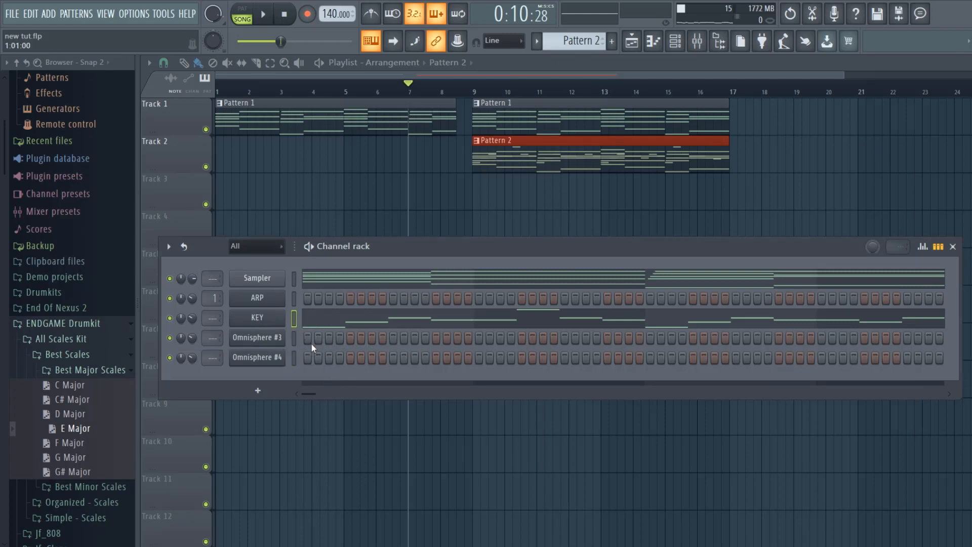
- Play the arrangement and lower the KEY channel's volume slightly
key(space)
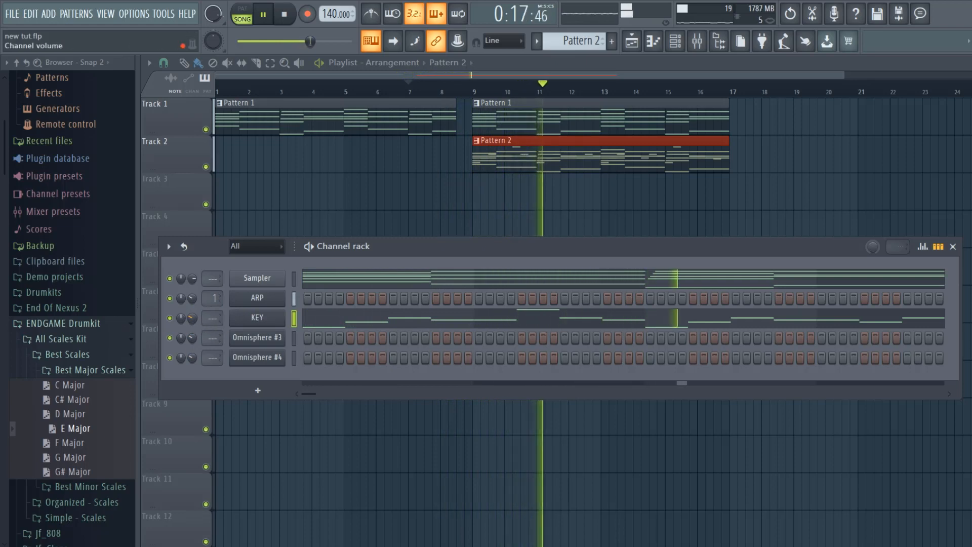
drag(192, 318, 192, 321)
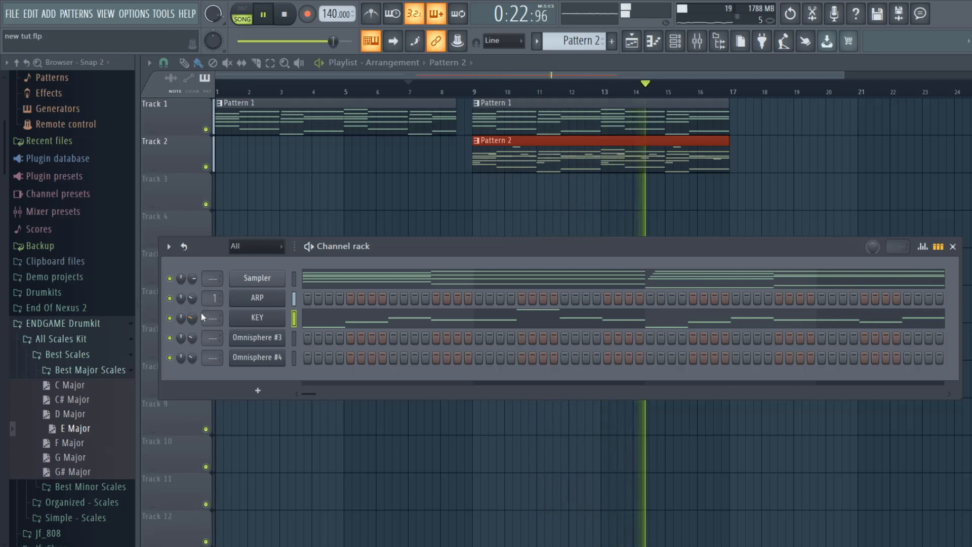
key(space)
- Copy the KEY melody to Omnisphere #3 and play it back with the bell - gimme patch
right_click(264, 323)
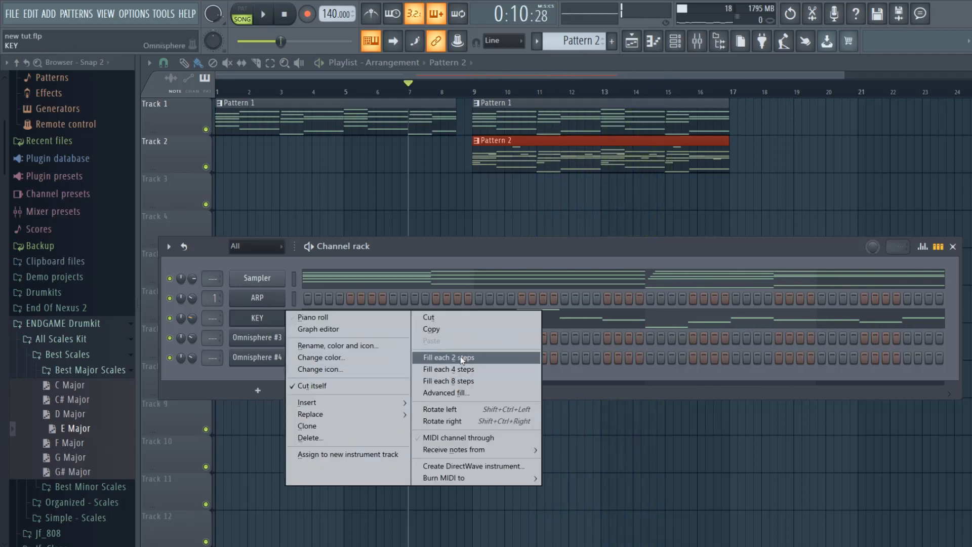
click(454, 329)
right_click(256, 337)
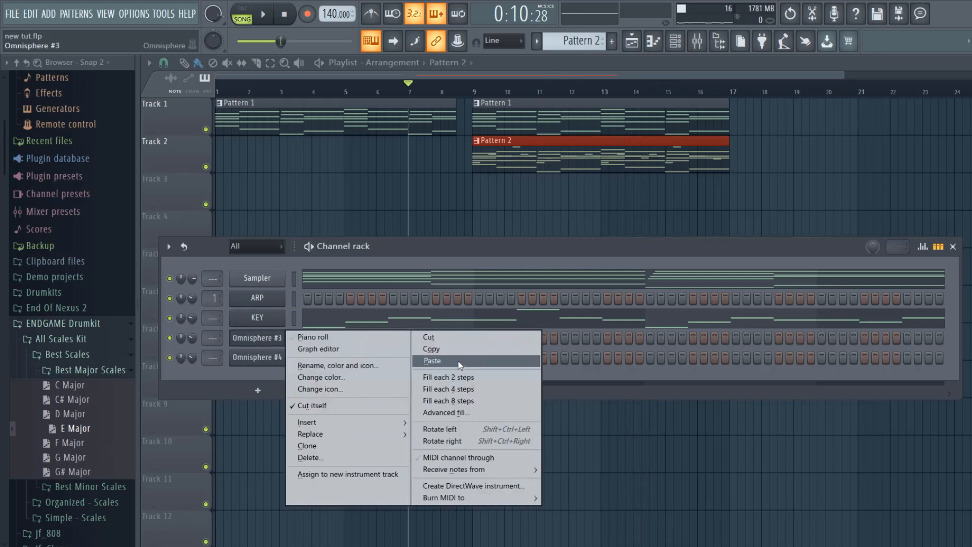
click(432, 360)
click(263, 337)
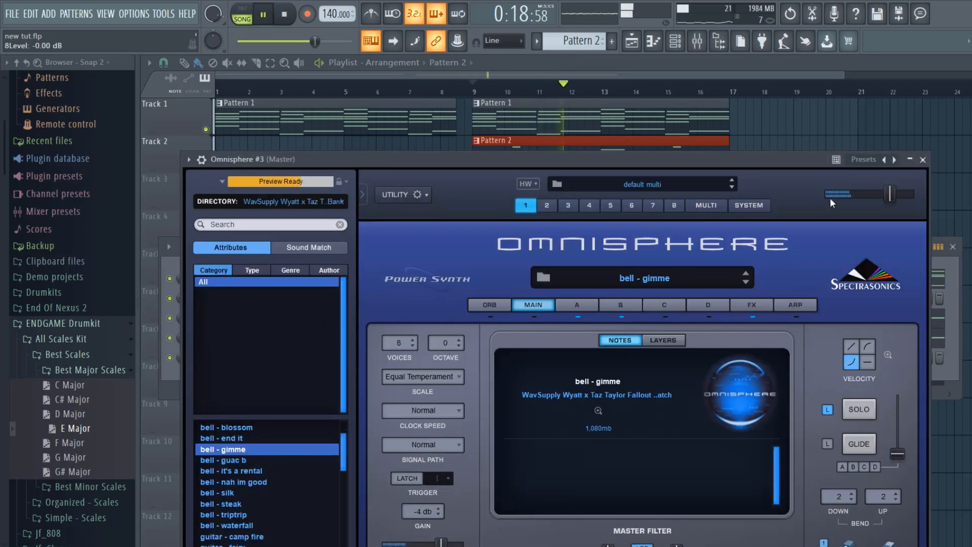
click(923, 161)
key(space)
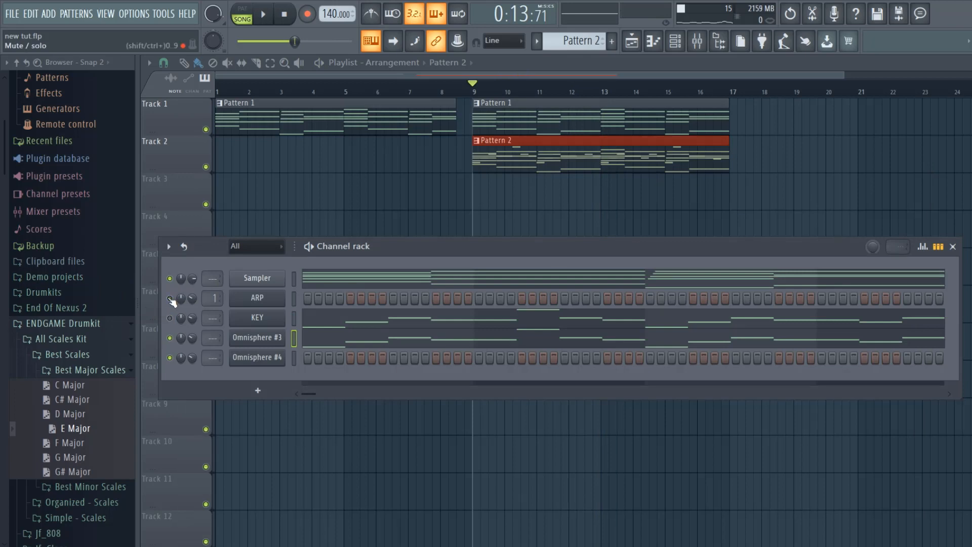
- Play the melody with ARP muted, unmute KEY and adjust the Omnisphere #3 volume against it
key(space)
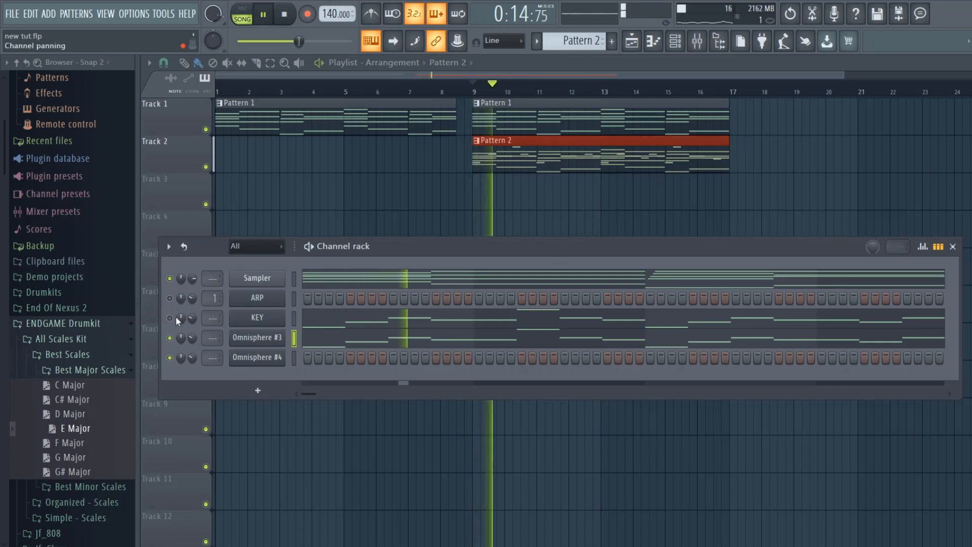
click(170, 318)
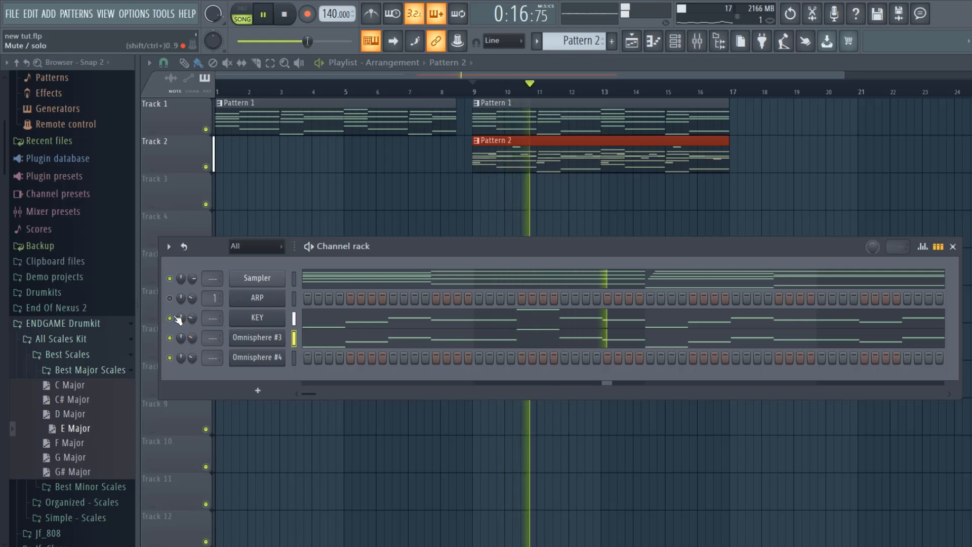
mouse_move(192, 340)
mouse_down()
mouse_move(192, 319)
mouse_move(192, 335)
mouse_up()
click(170, 337)
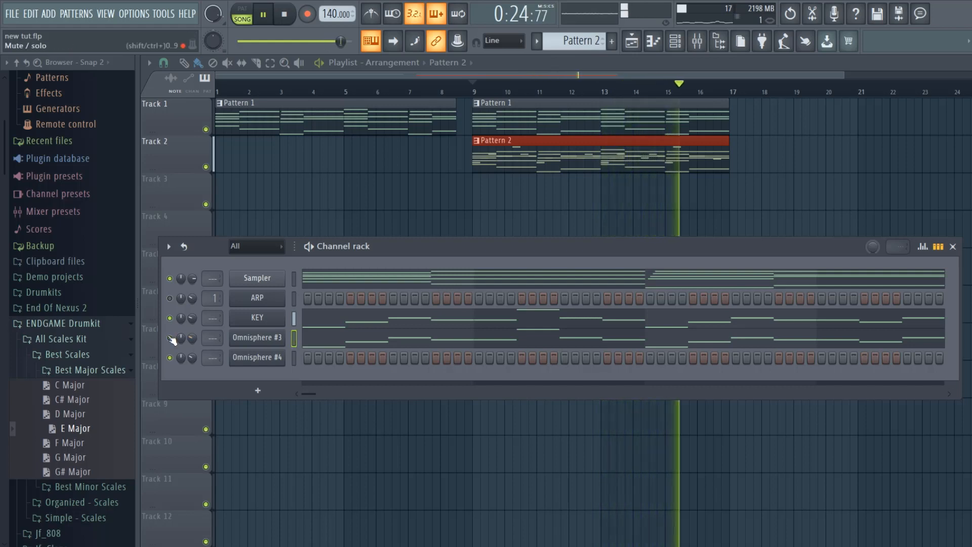
key(space)
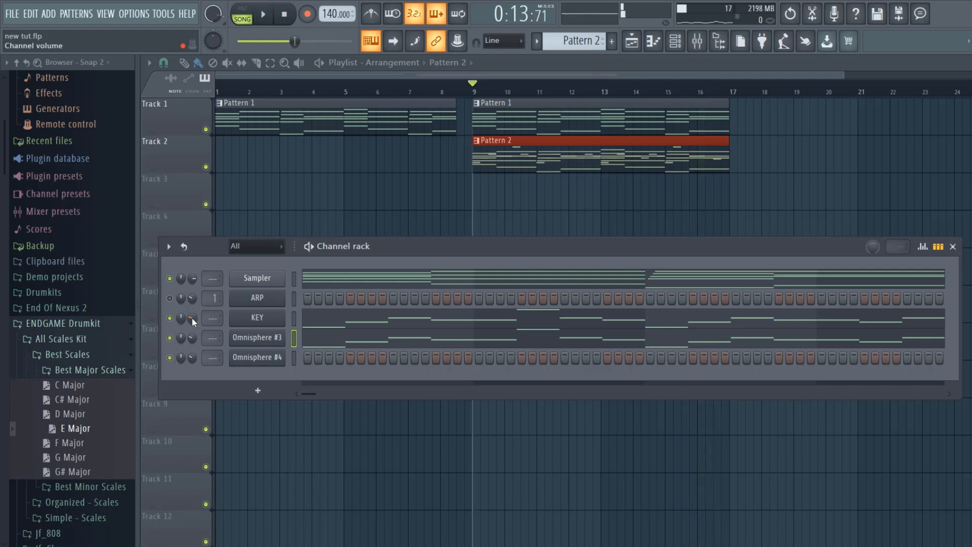
- Match the Omnisphere #3 channel volume to the KEY channel by copying its volume value
right_click(193, 319)
click(225, 457)
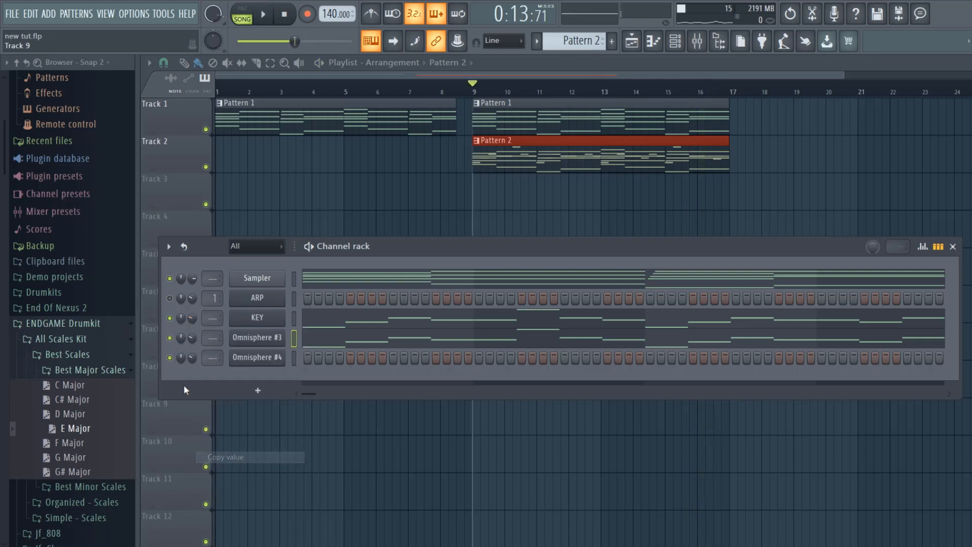
right_click(196, 339)
click(229, 490)
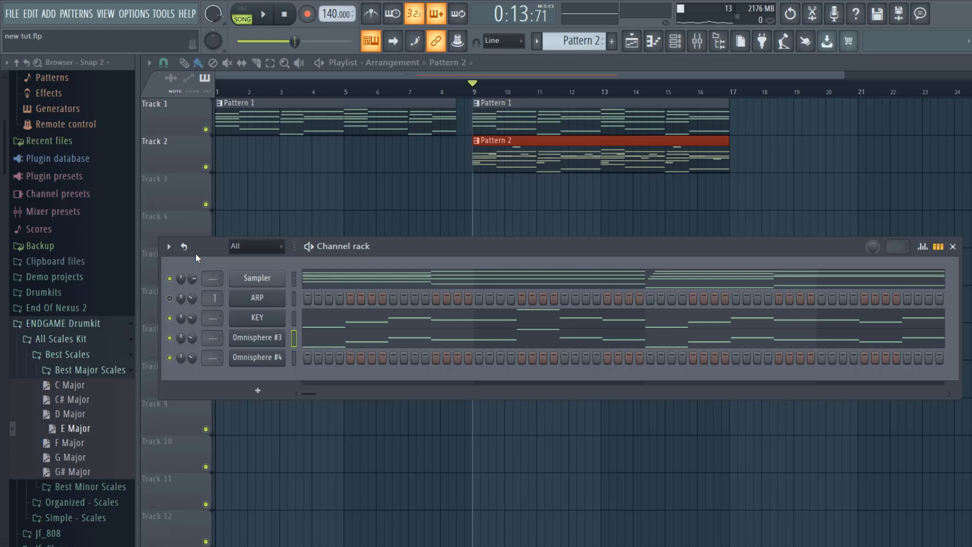
- Play back the layered melody from bar 7 and audition the SOUTHSIDE_808_drrt_C# sample in the SOUTHSIDE_808s folder
click(265, 16)
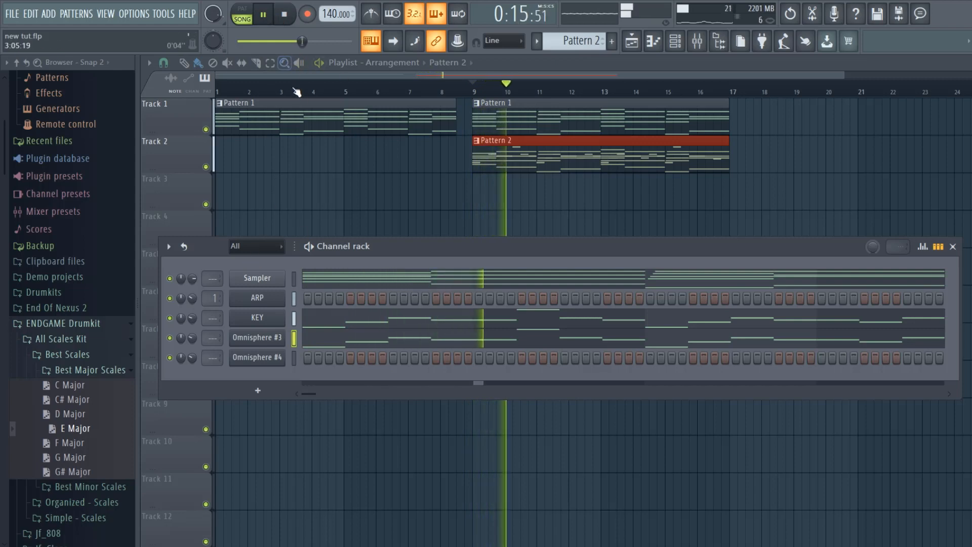
click(284, 15)
click(410, 95)
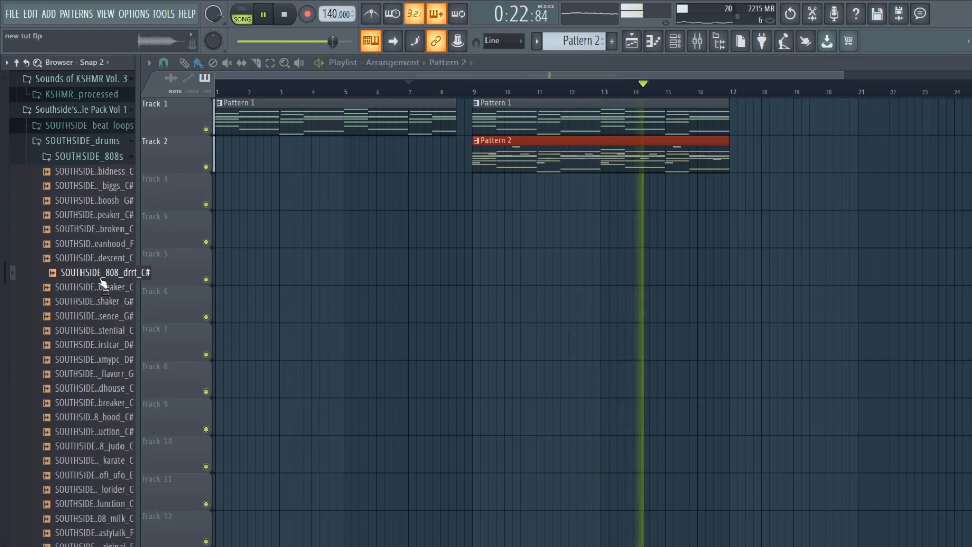
key(space)
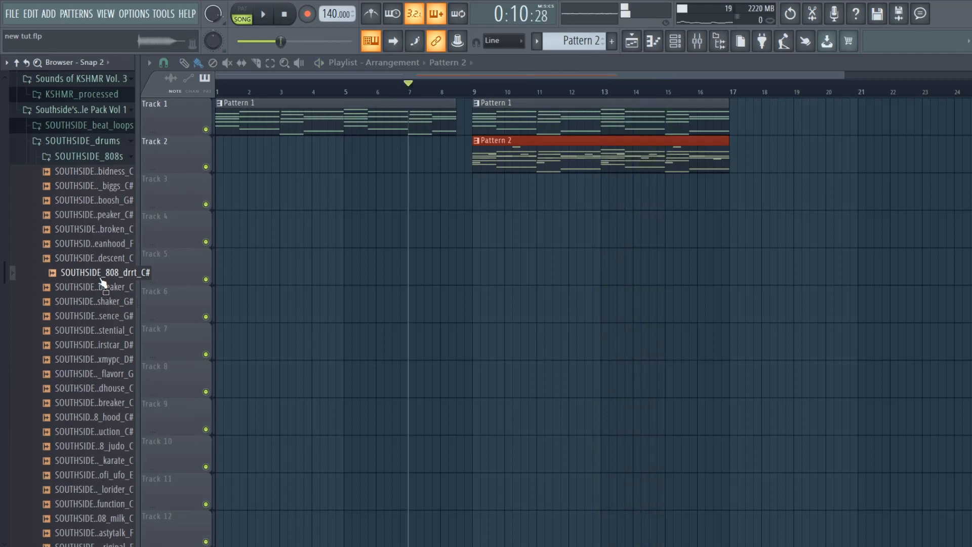
- Add SOUTHSIDE_808_drrt_C# as a new channel, with the sample normalized and its start trimmed
click(681, 44)
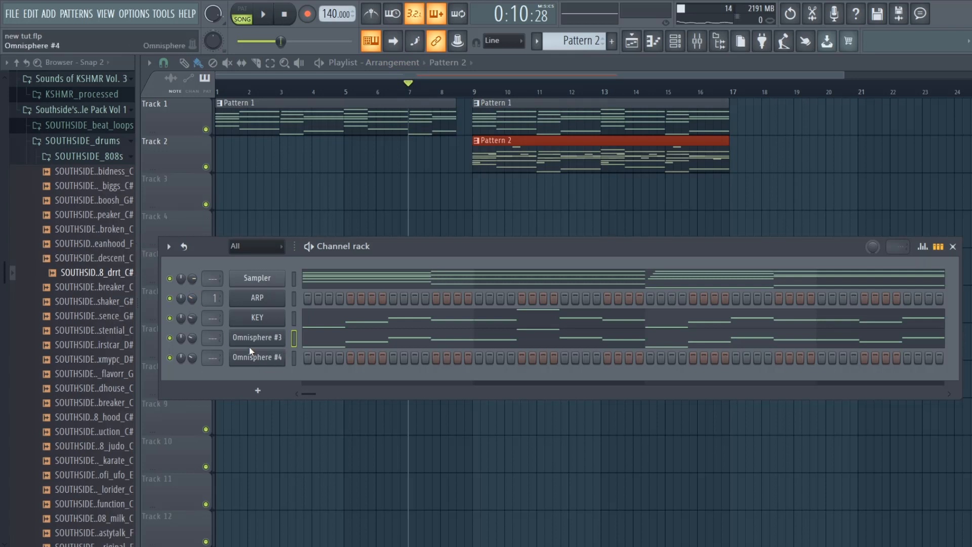
drag(121, 274, 250, 377)
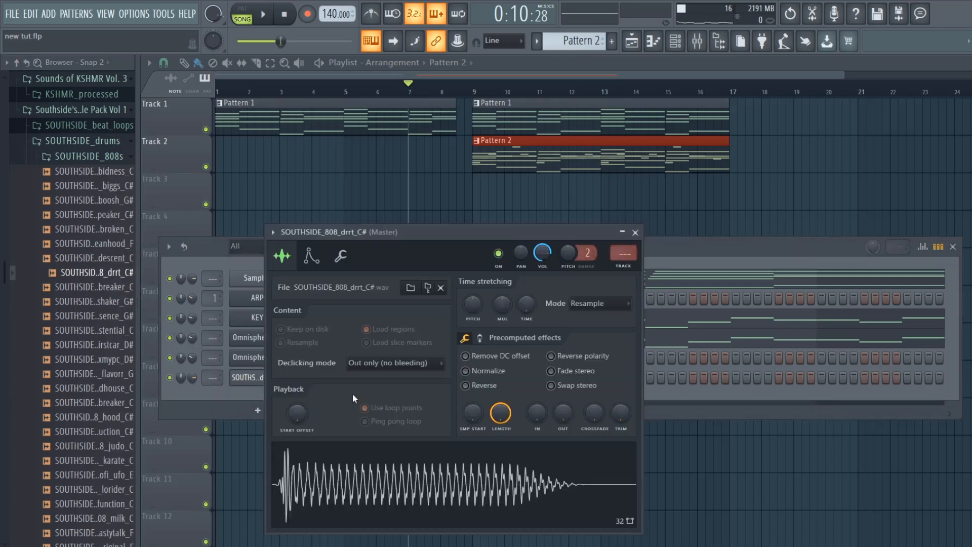
click(465, 370)
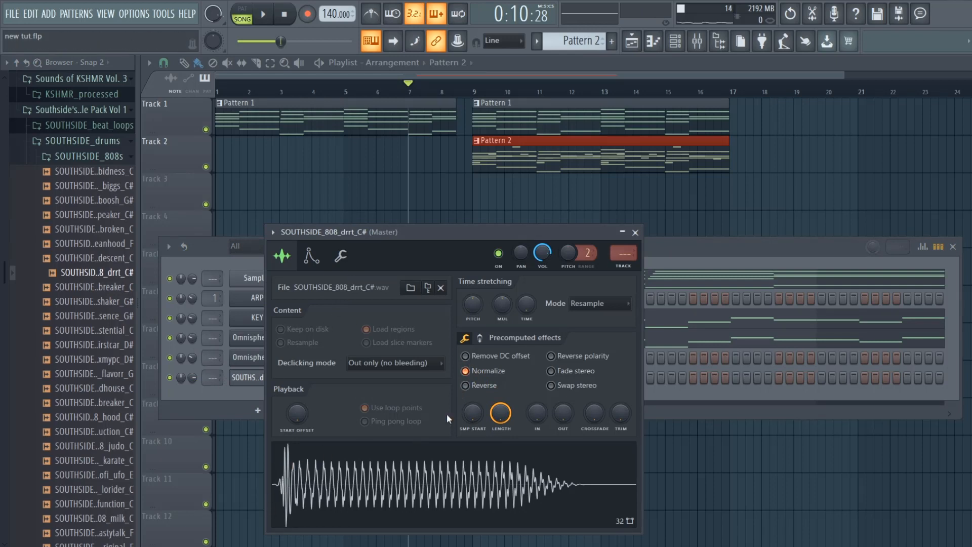
drag(472, 413, 472, 407)
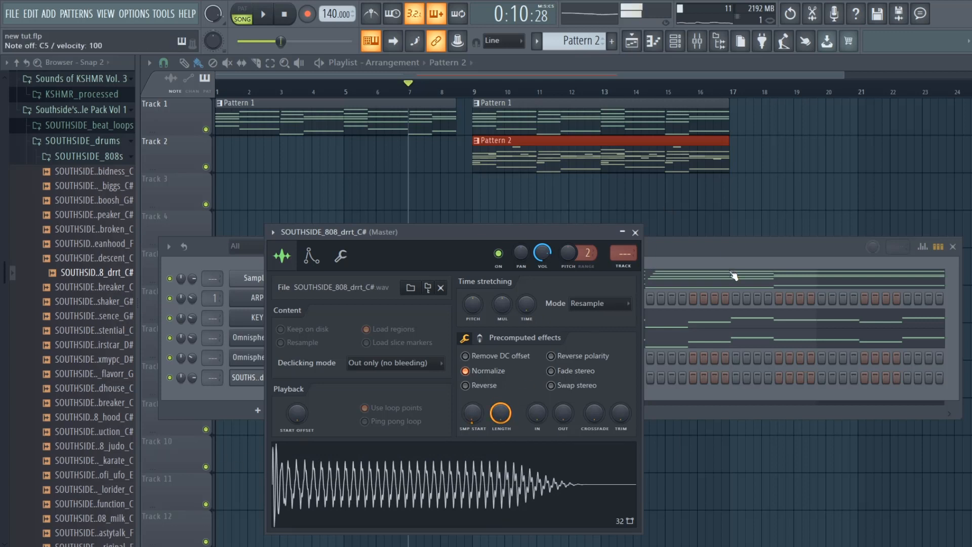
- Make the 808 channel cut itself and set its volume envelope to full hold with zero attack, decay, sustain and release
click(340, 256)
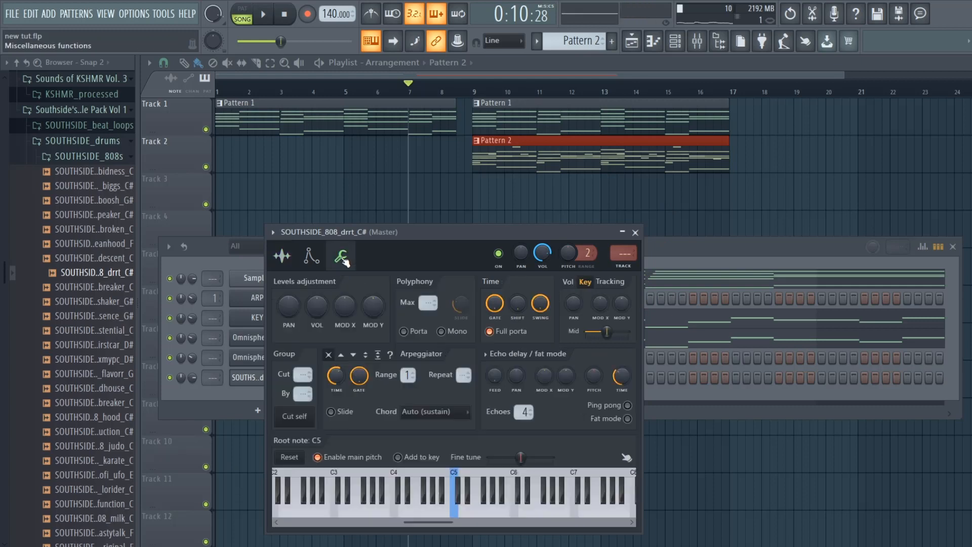
click(296, 418)
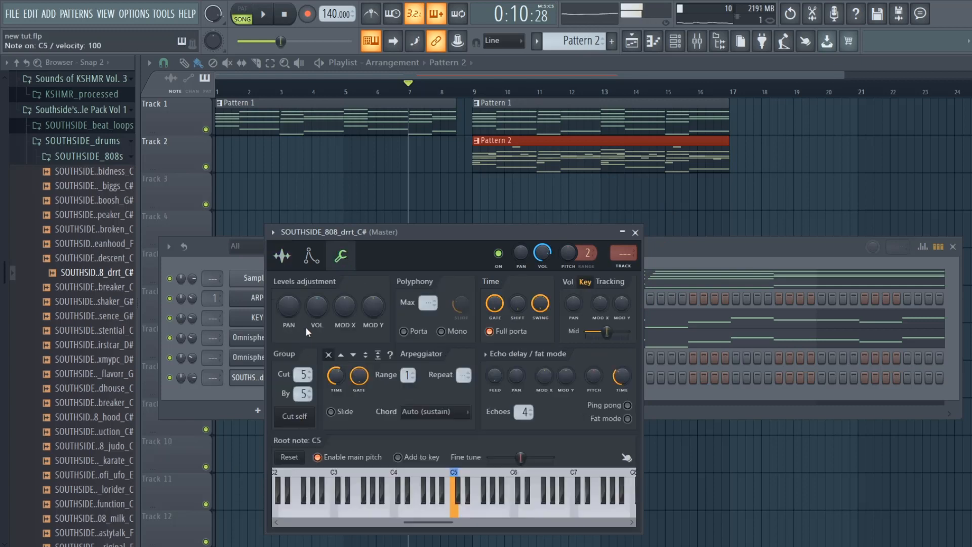
click(311, 257)
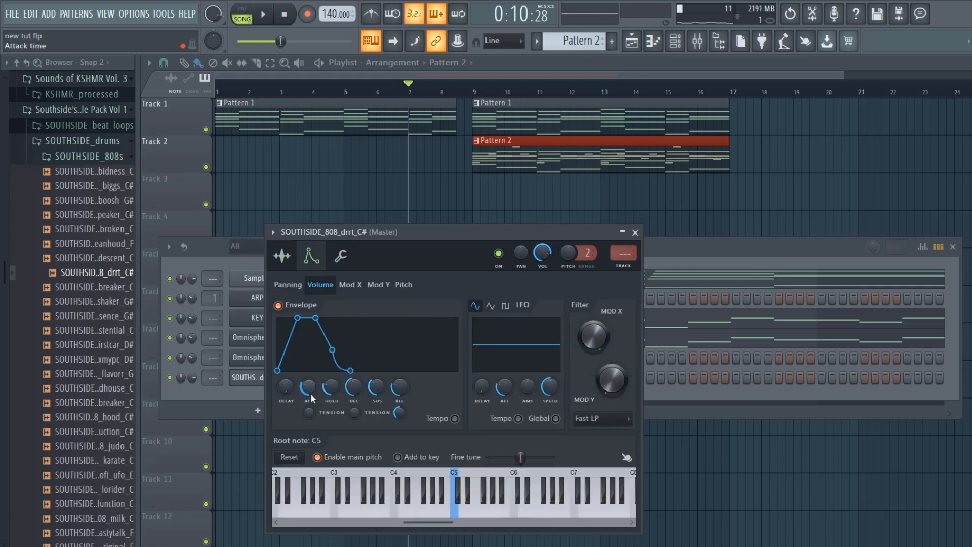
drag(371, 389, 330, 372)
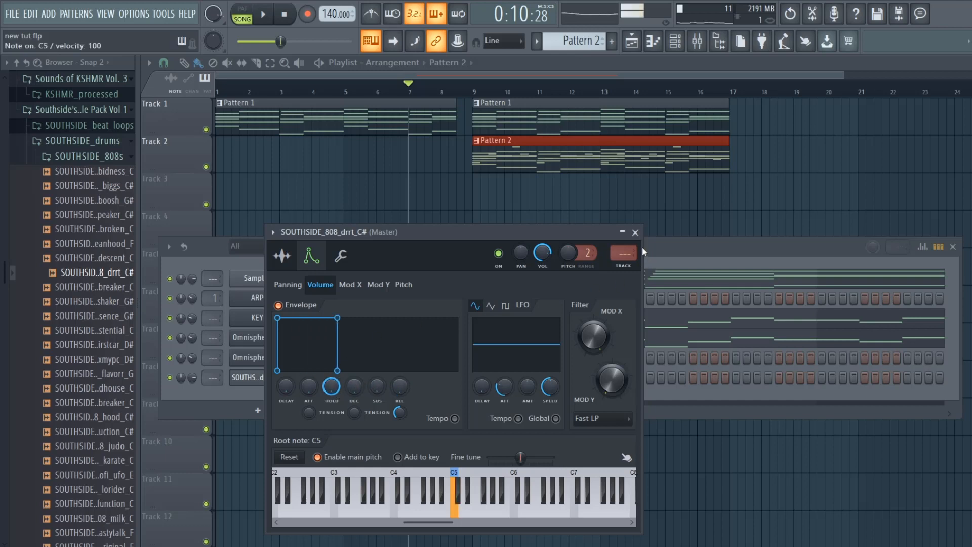
click(639, 233)
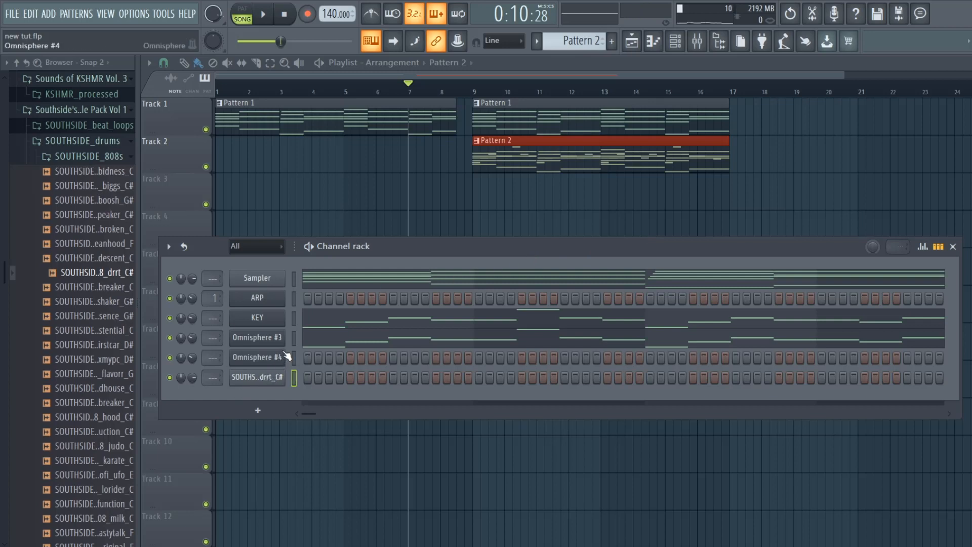
- Play several test notes on the 808 channel to audition its cut and envelope settings
key(z)
key(z)
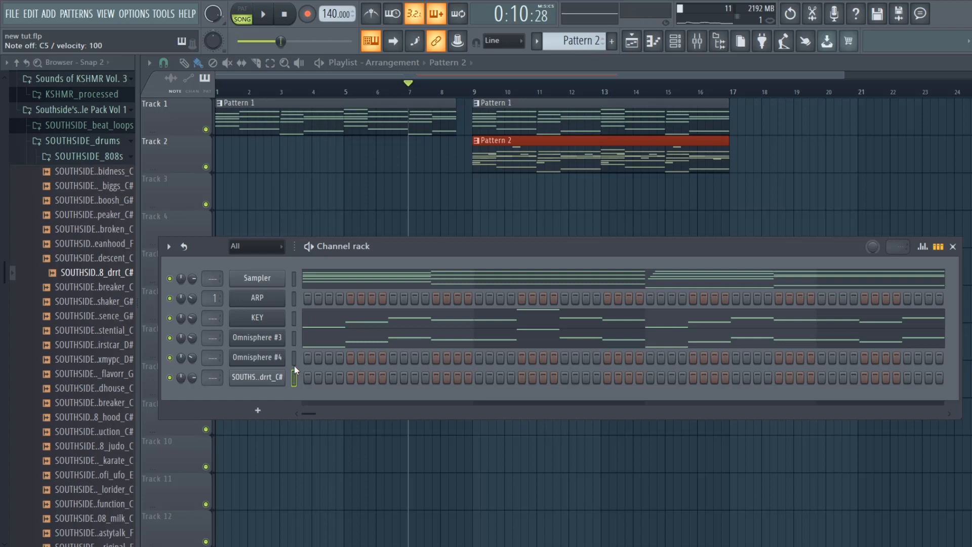
key(z)
key(z)
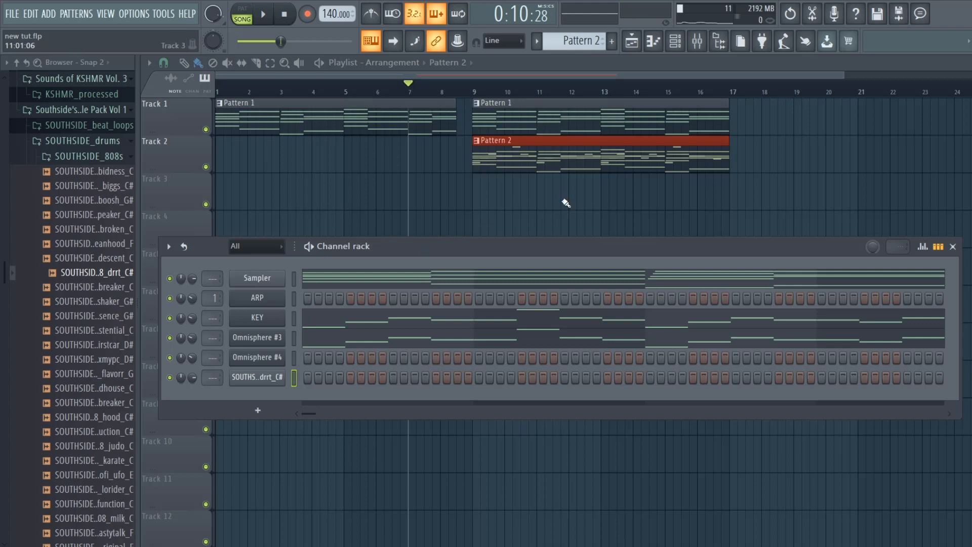
- Open the 808 sample in the Edison audio editor, check the region detection options and close the editor
click(257, 377)
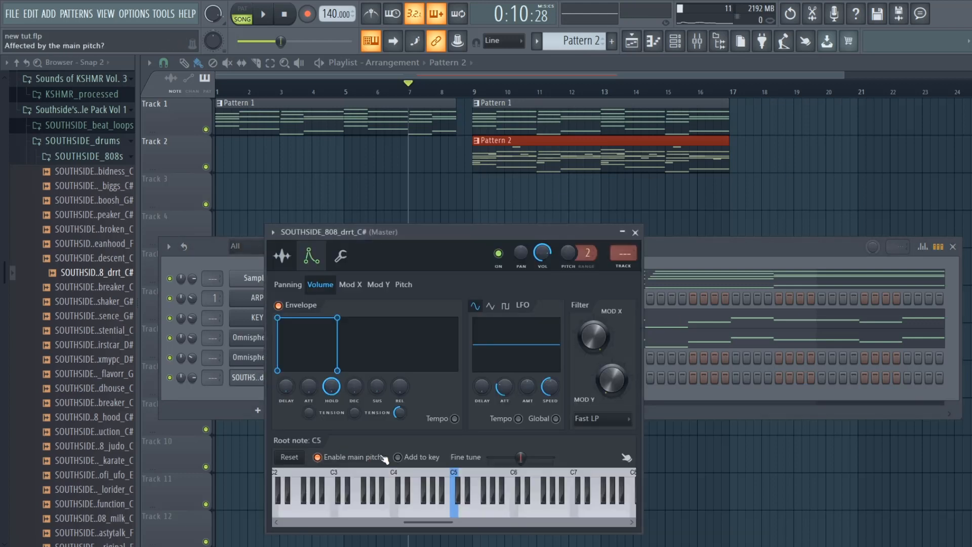
drag(437, 233, 556, 243)
click(401, 265)
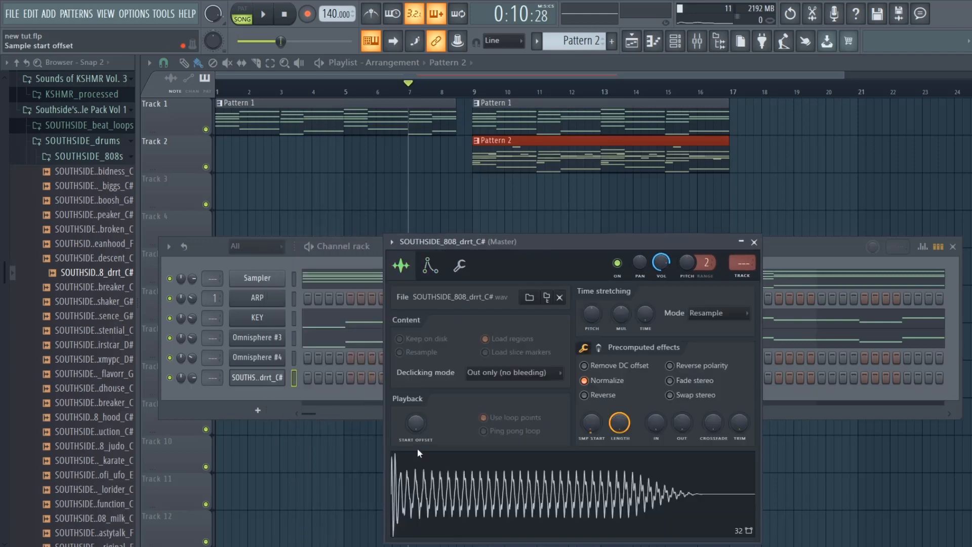
right_click(418, 452)
click(465, 402)
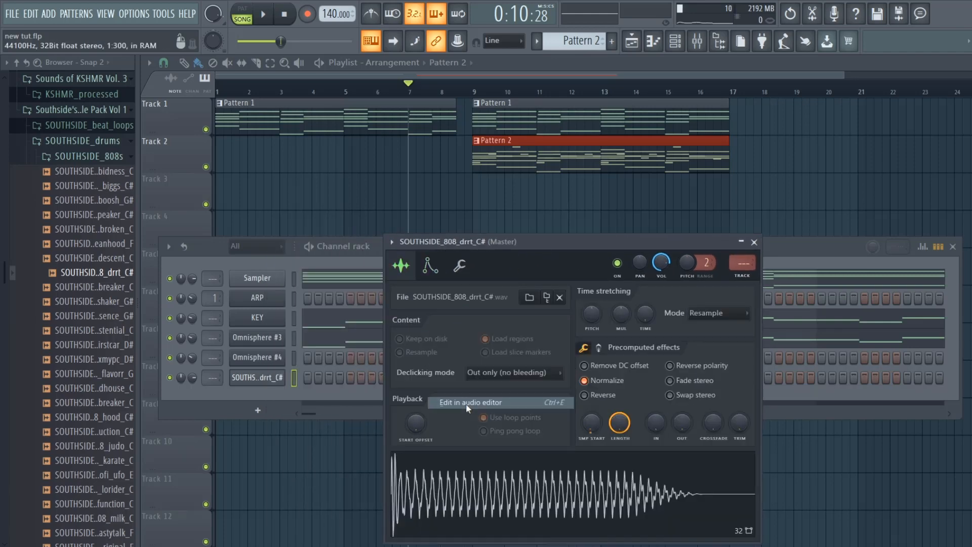
click(276, 203)
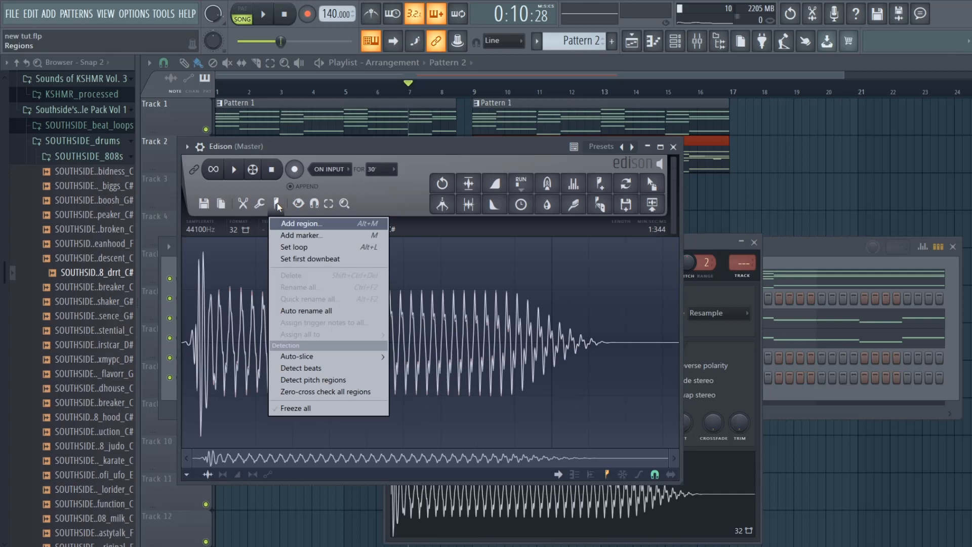
click(316, 369)
click(673, 147)
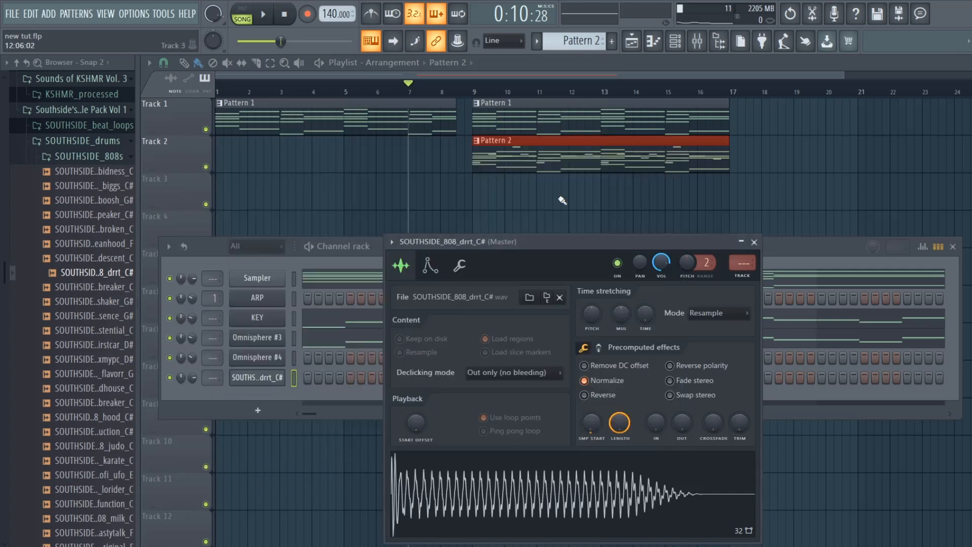
- Set the 808 channel's root note to C#5 and close the channel settings
click(459, 264)
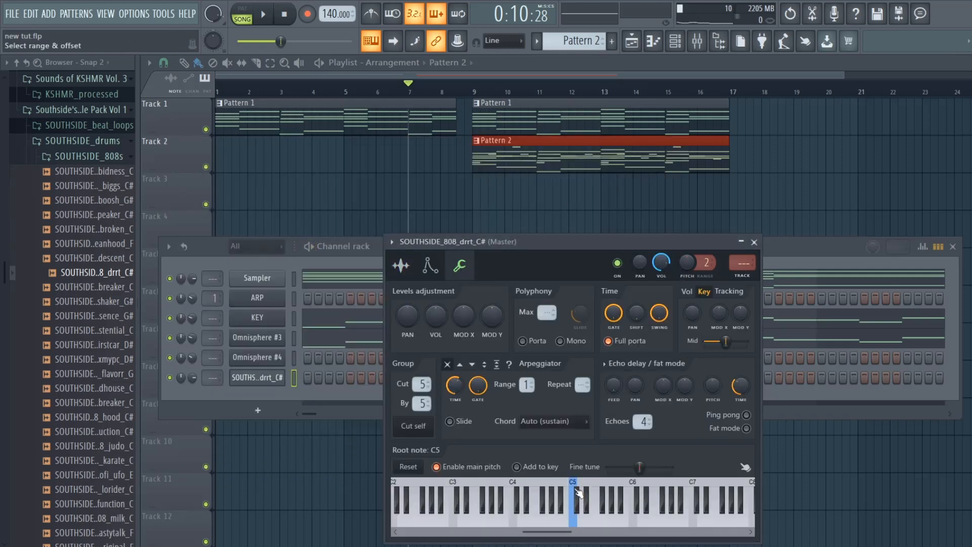
right_click(577, 493)
click(754, 242)
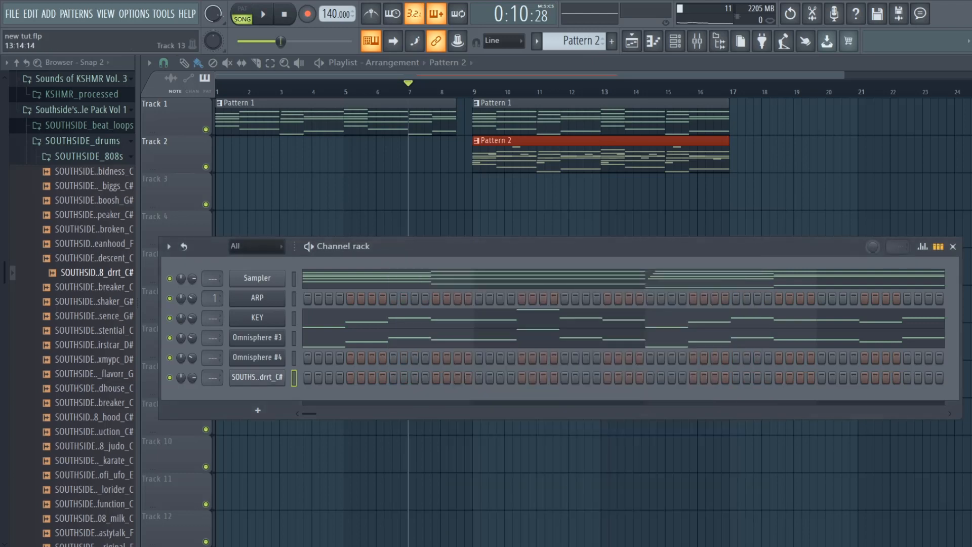
- Copy the Sampler channel's chord notes from Pattern 2 and paste them into the Sampler channel of Pattern 3
right_click(264, 278)
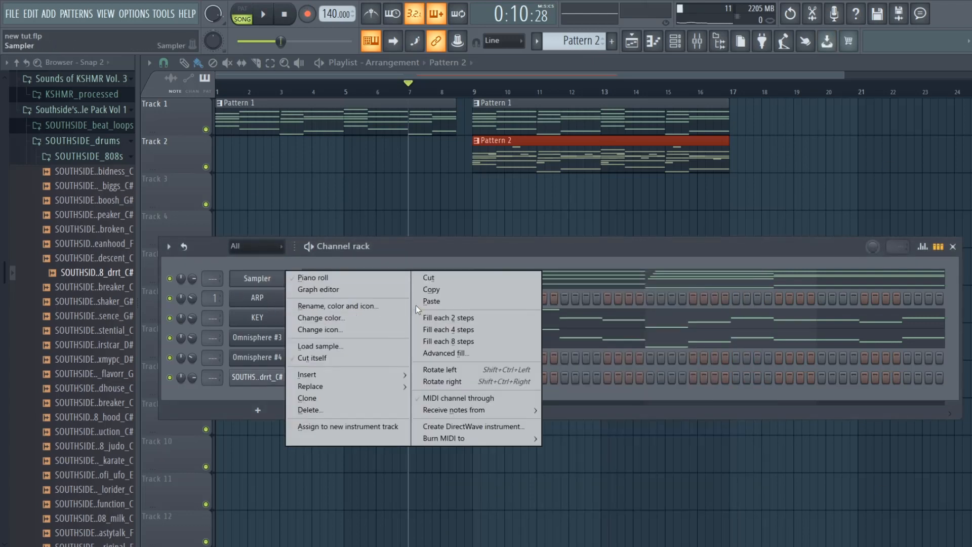
click(415, 292)
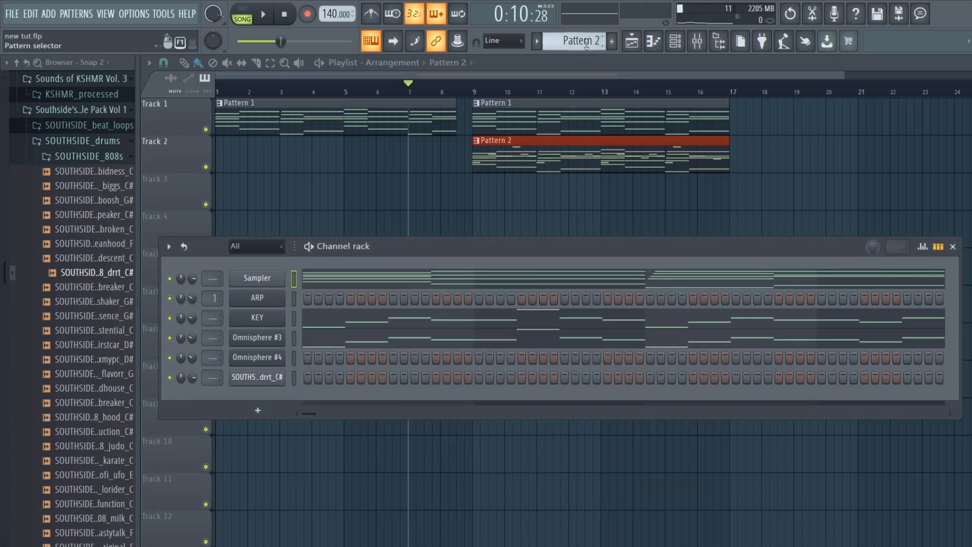
scroll(579, 43, up, 1)
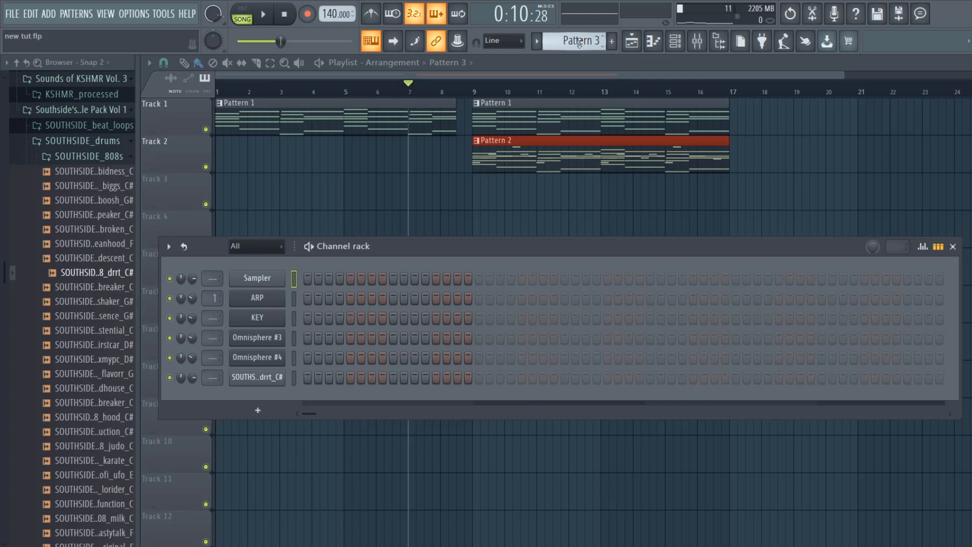
right_click(270, 280)
click(448, 303)
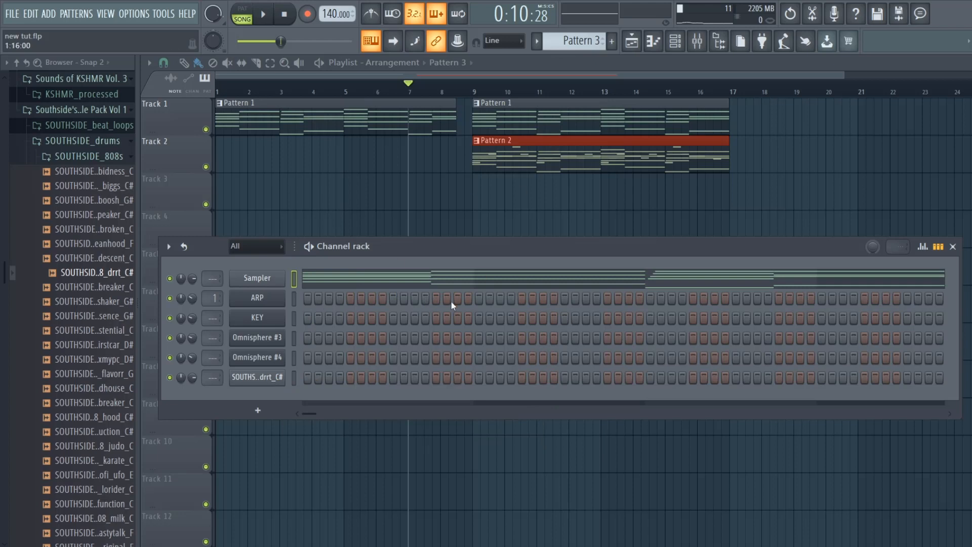
- Draw a four-step E5 note at the start of bar 1 in the 808 channel's piano roll
right_click(266, 378)
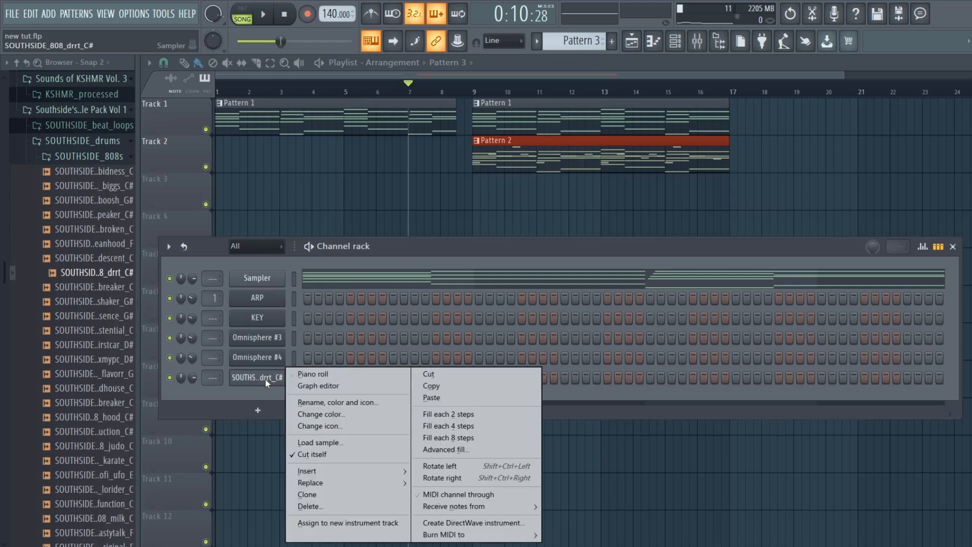
click(312, 374)
click(199, 306)
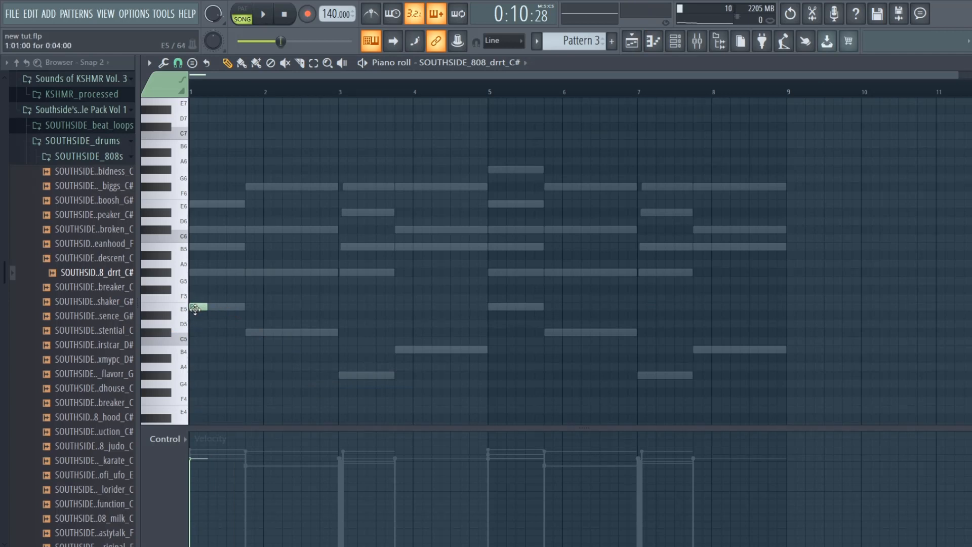
mouse_move(195, 309)
mouse_down()
mouse_move(185, 282)
mouse_move(185, 310)
mouse_up()
key(Escape)
- Play back the arrangement and add a second E5 note at 1:07 and a C#5 note at 2:03 for the 808
key(space)
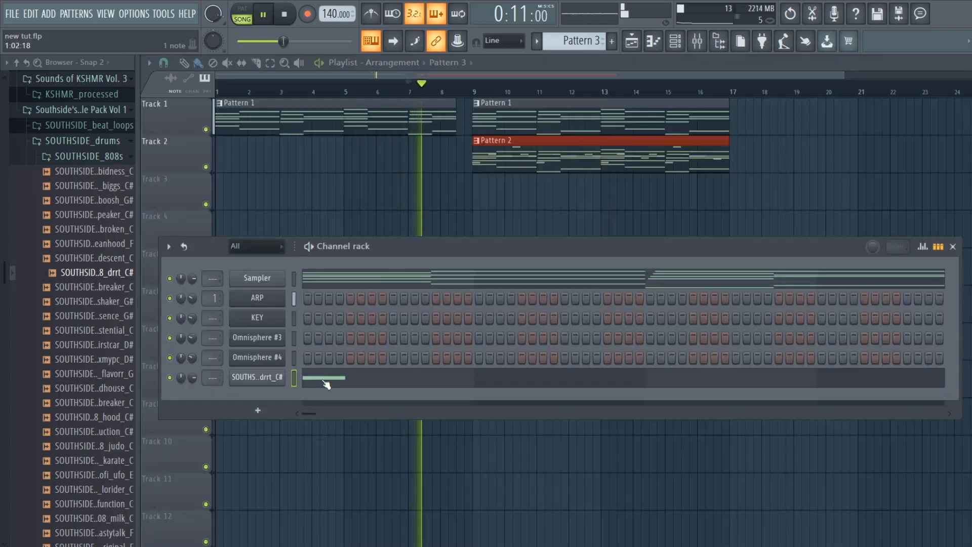
click(338, 385)
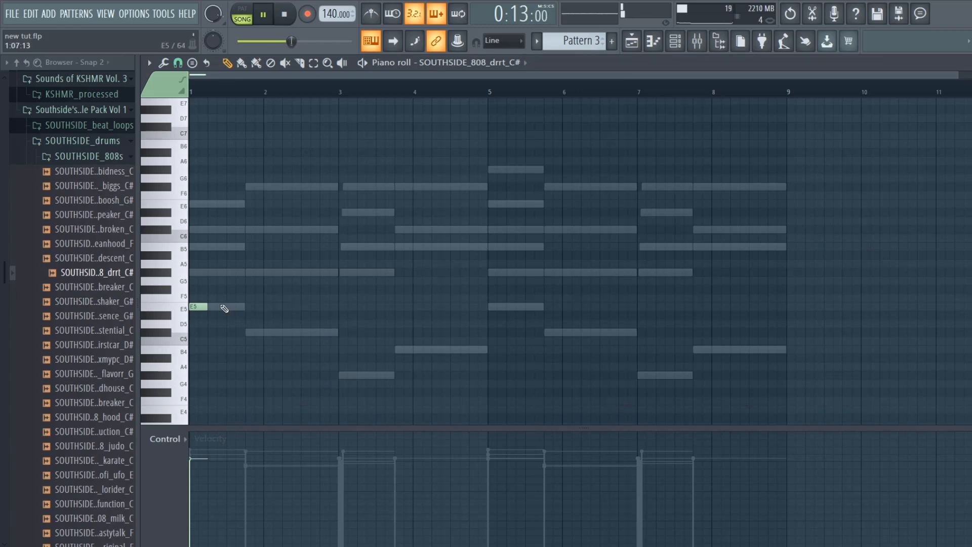
click(219, 307)
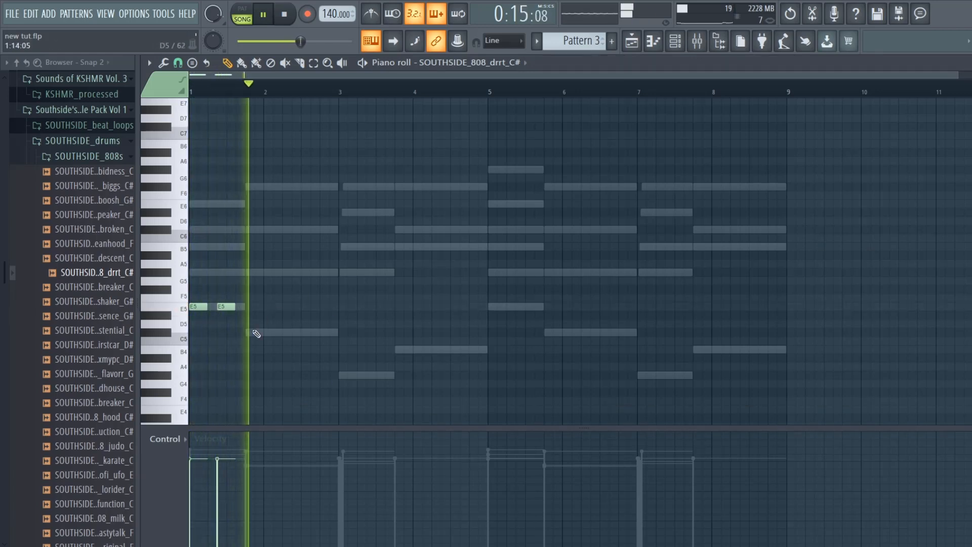
click(279, 334)
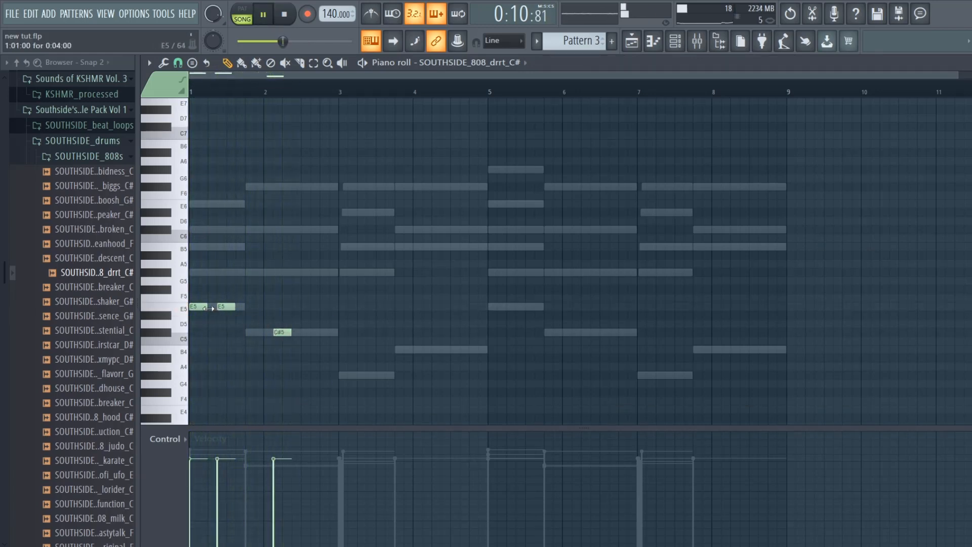
- Try lengthening the E5 notes until they touch and the C#5 note up to bar 3, listening to the 808 line
drag(246, 317, 258, 319)
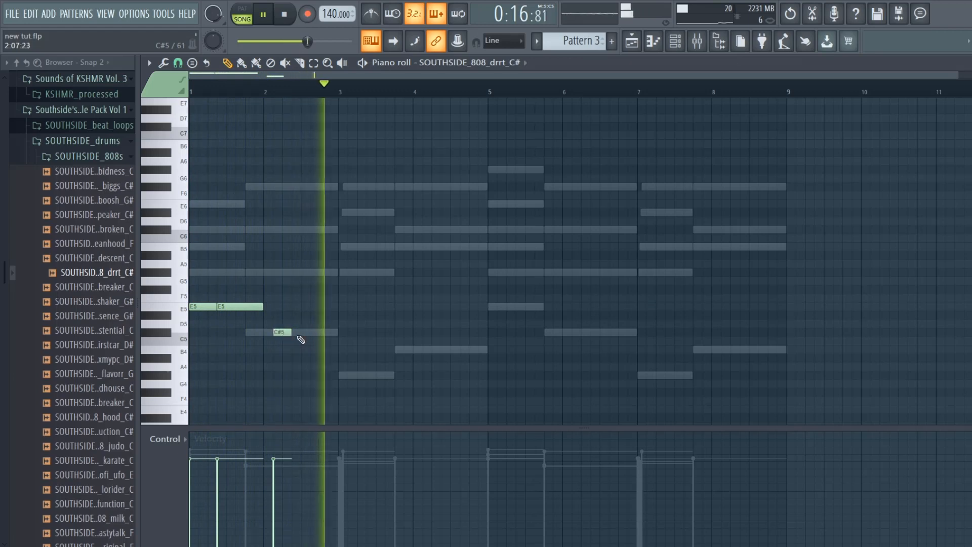
key(space)
drag(289, 332, 336, 339)
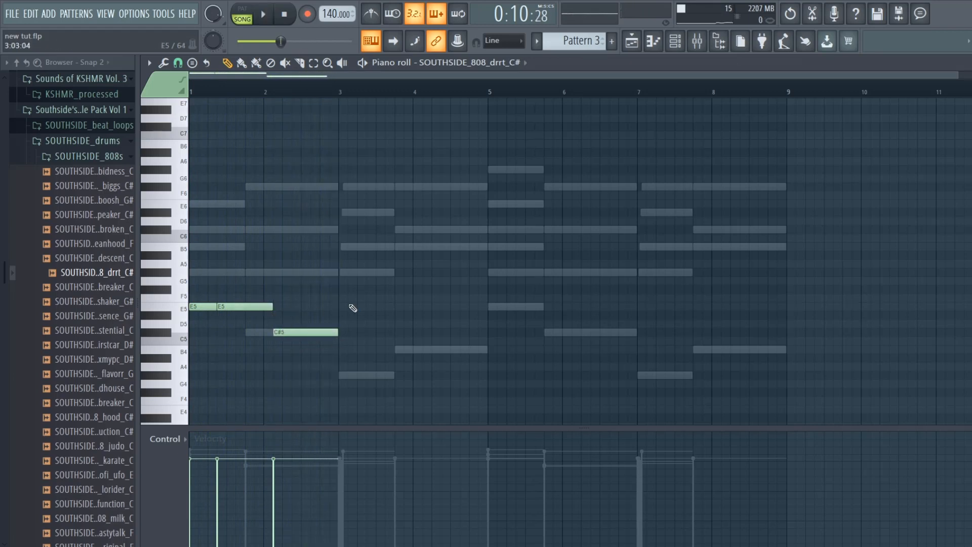
key(space)
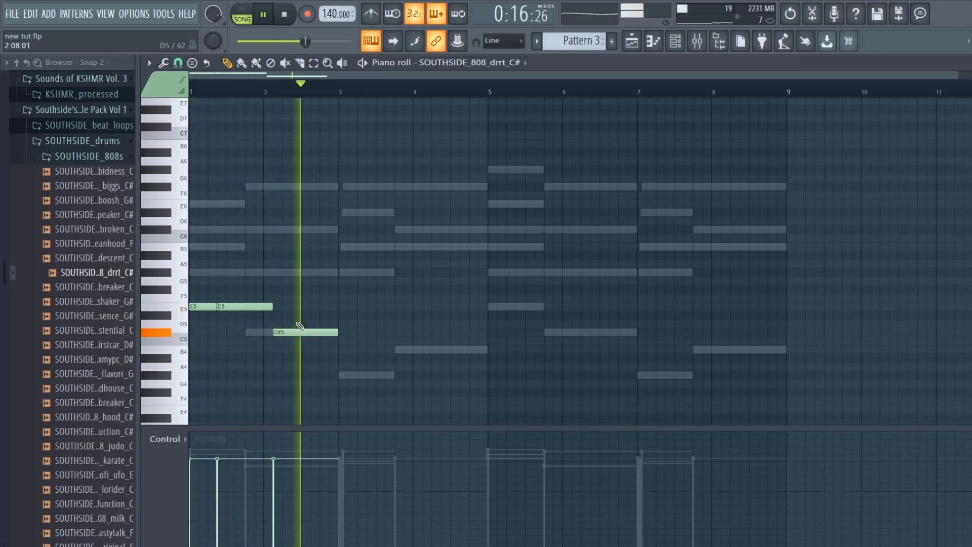
key(space)
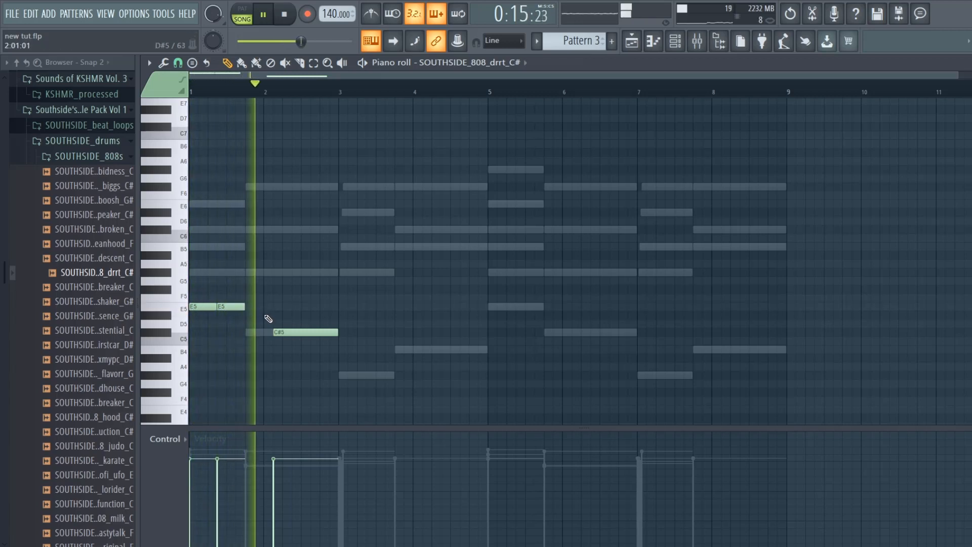
- Shorten the two E5 notes and the C#5 note to four steps each and play the 808 line
key(space)
drag(336, 332, 297, 340)
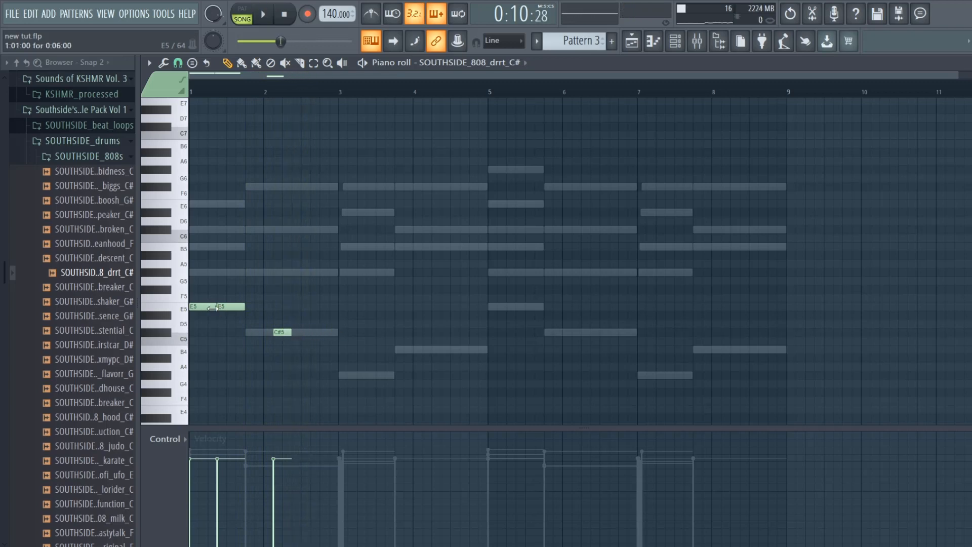
key(space)
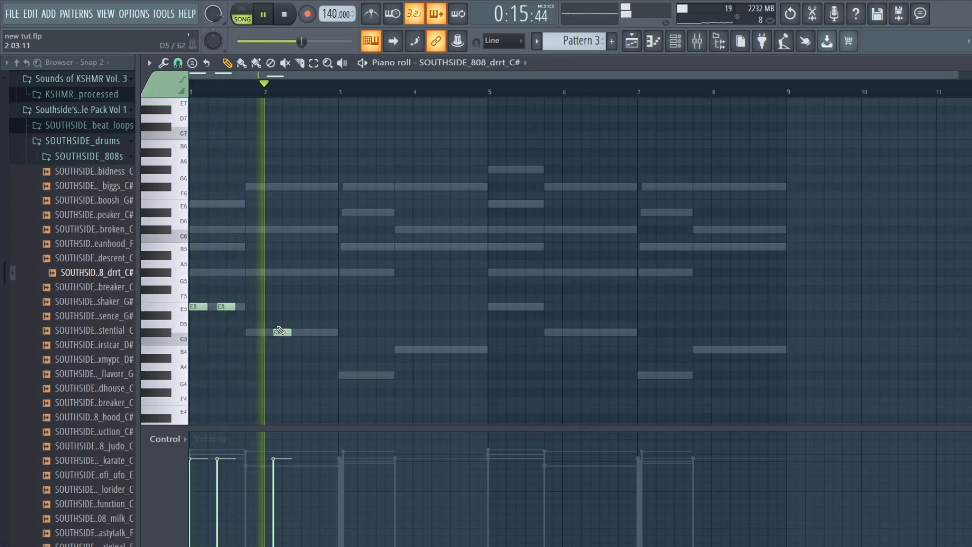
- Move the 808's C#5 note two steps later, to 2:05, and play the result
drag(278, 332, 286, 332)
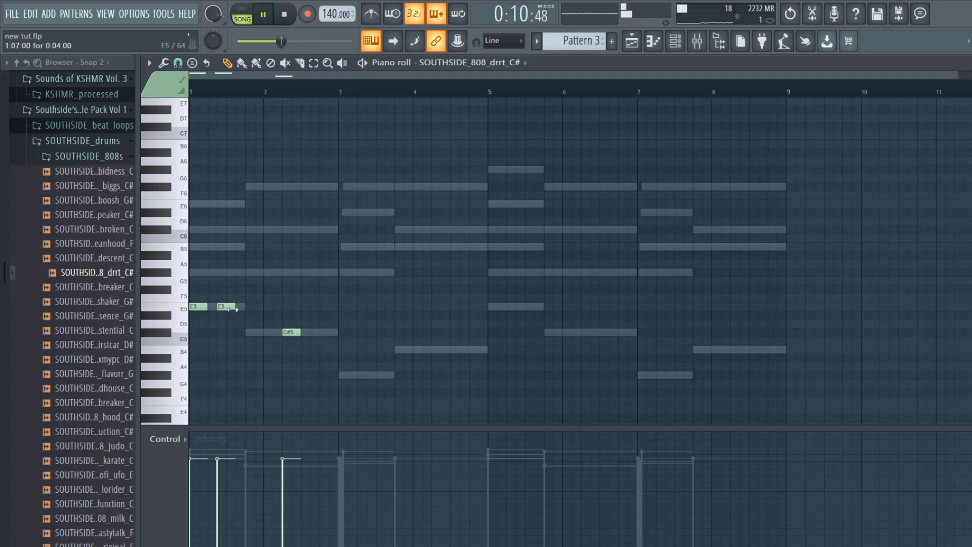
drag(212, 307, 202, 308)
key(space)
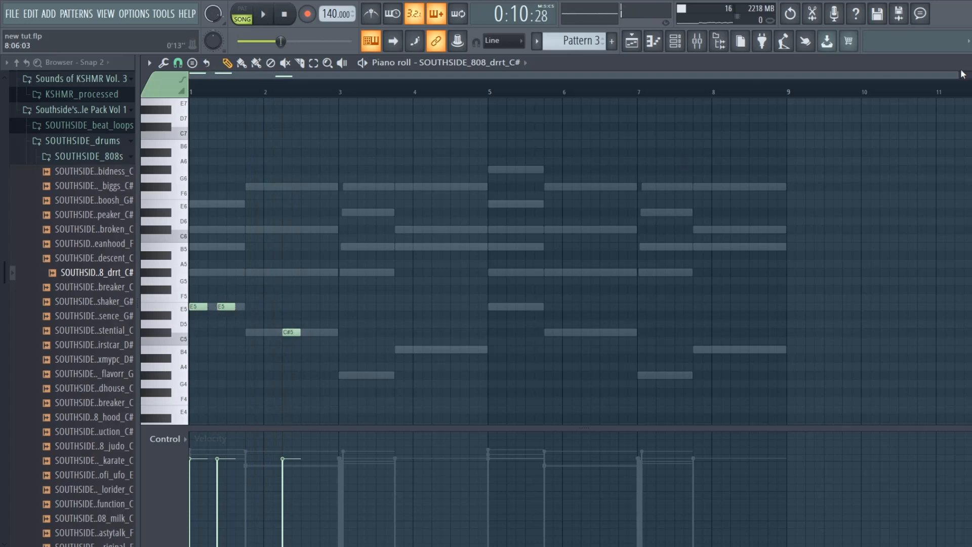
- Lengthen the 808's E5 and C#5 notes to five steps each and play them back
drag(958, 77, 455, 77)
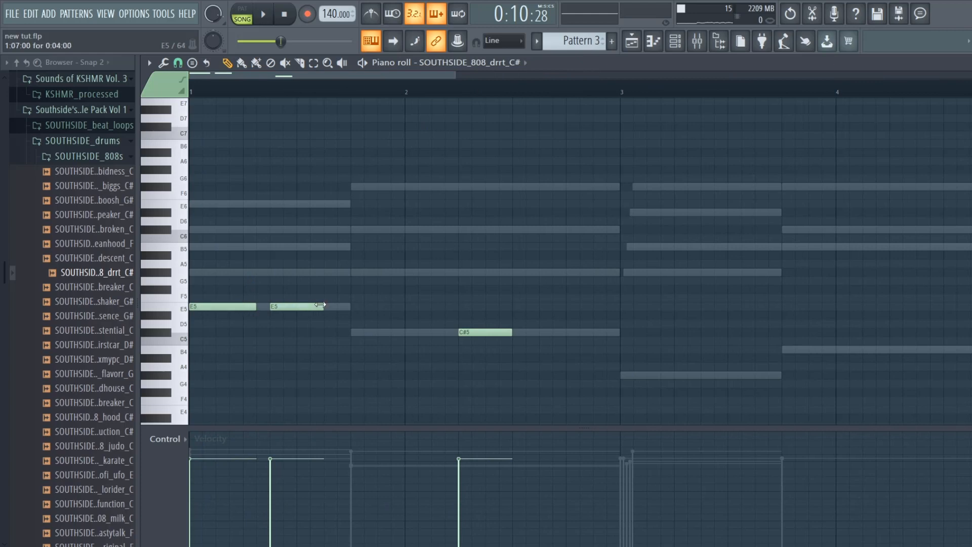
drag(323, 309, 337, 309)
key(space)
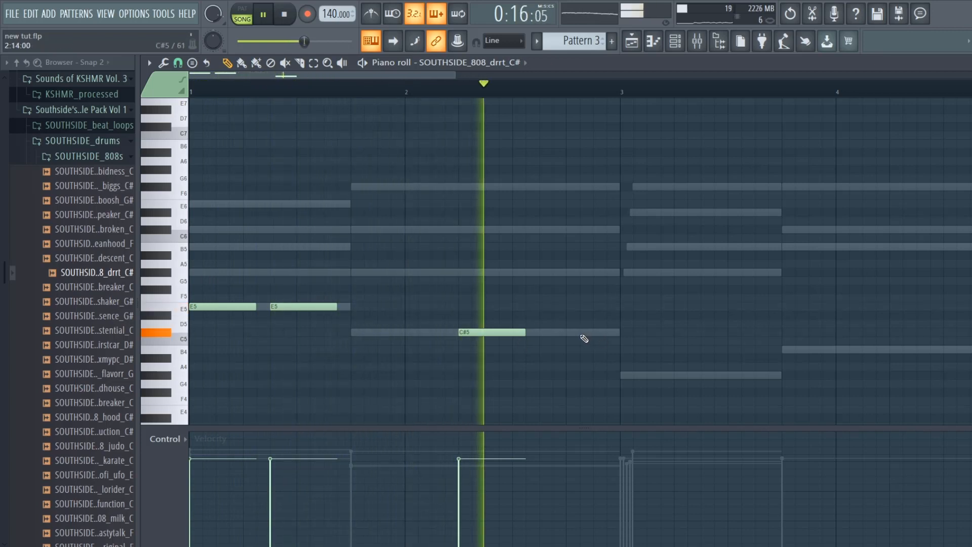
- Add a second five-step C#5 note at 2:11 in the 808 line and play it back
click(582, 332)
key(space)
drag(581, 332, 555, 332)
key(space)
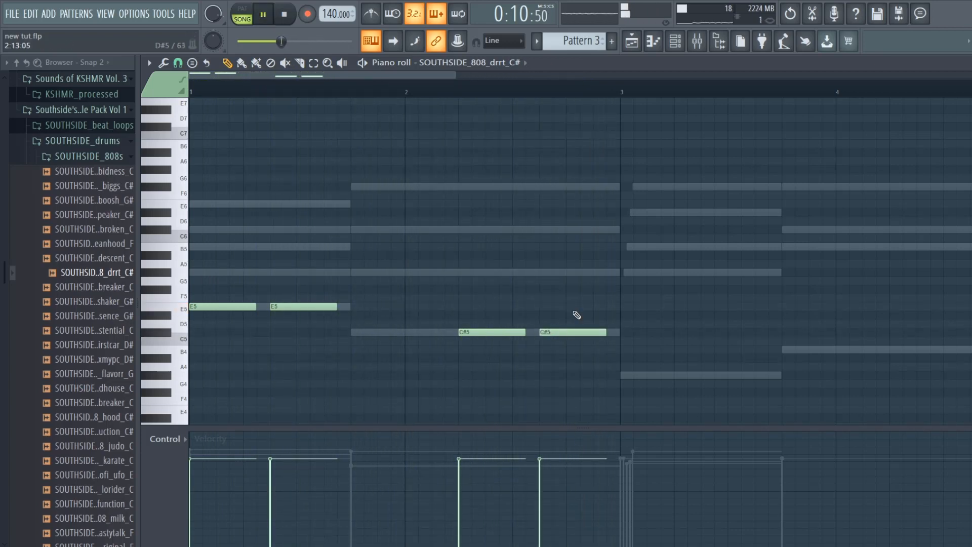
- Add two five-step G#4 notes to the 808 line at 3:01 and 3:08 and play it back
drag(436, 77, 485, 75)
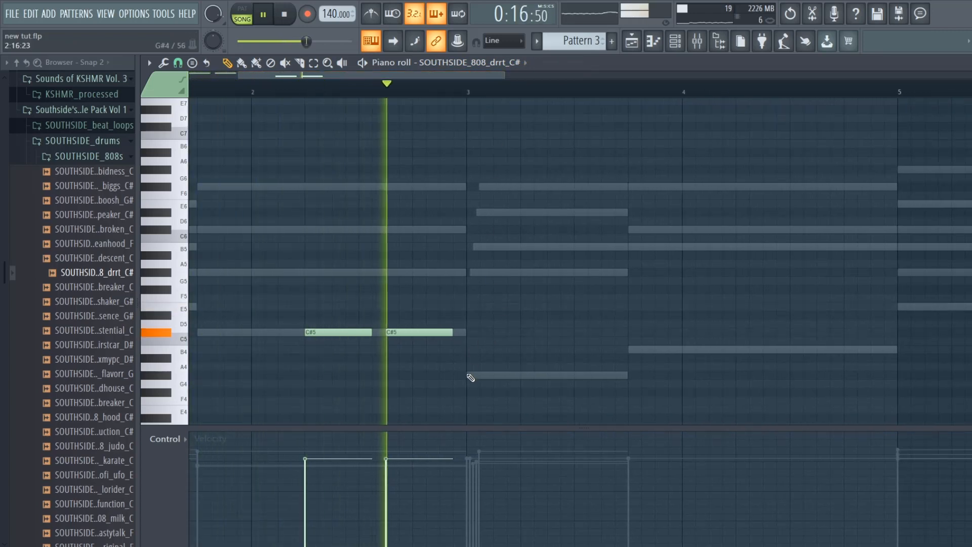
mouse_move(495, 374)
mouse_down()
mouse_move(449, 368)
mouse_move(467, 370)
mouse_up()
key(space)
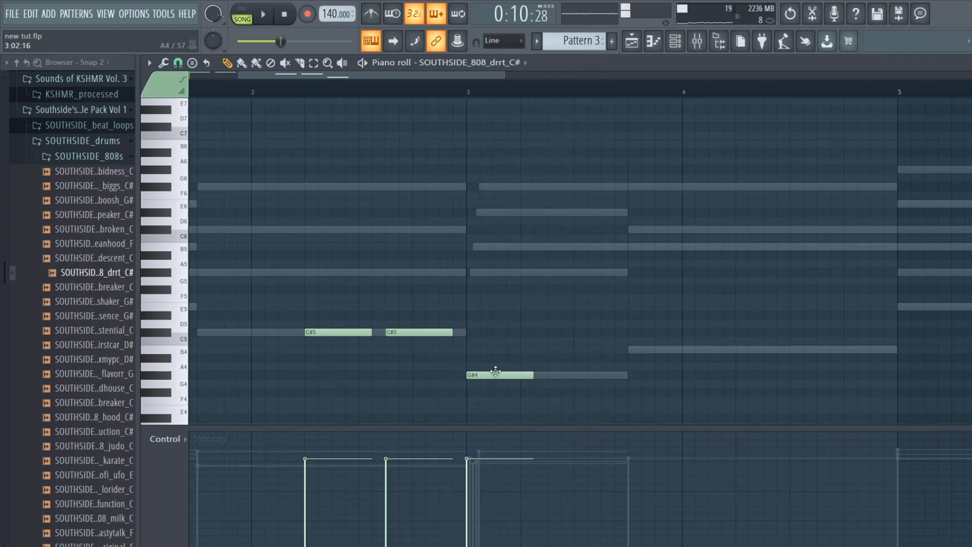
click(562, 376)
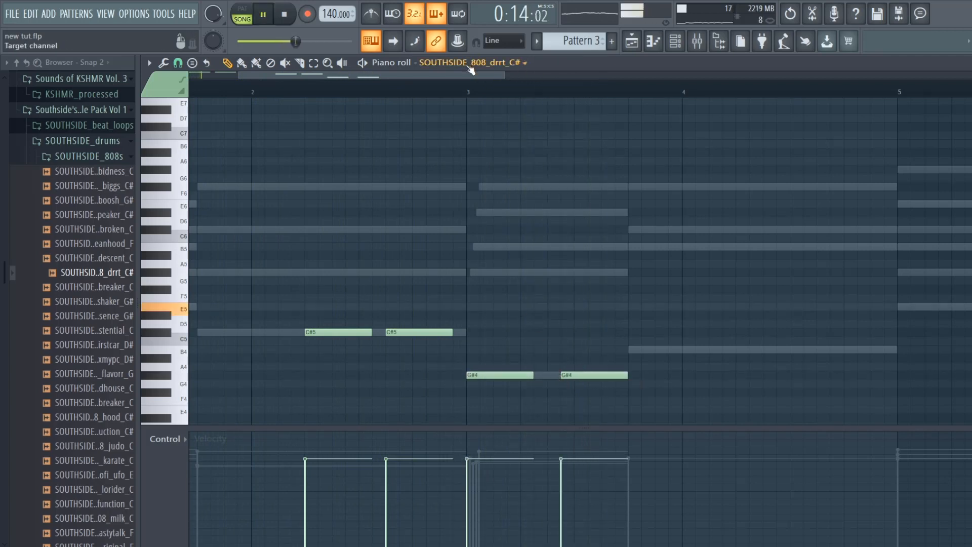
- Try the second G#4 note three steps later, at 3:11, while playing the 808 line
drag(475, 74, 468, 69)
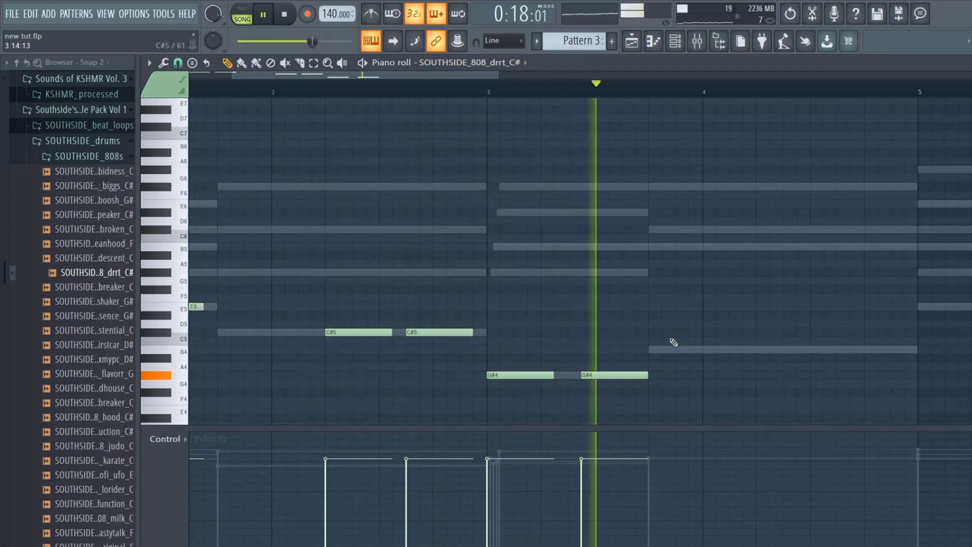
drag(612, 377, 626, 376)
key(space)
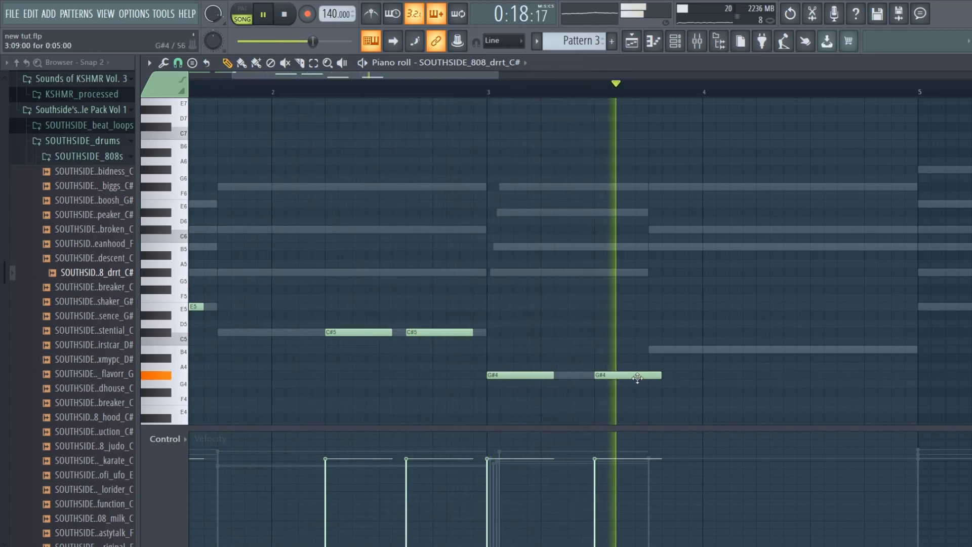
drag(632, 375, 659, 377)
key(space)
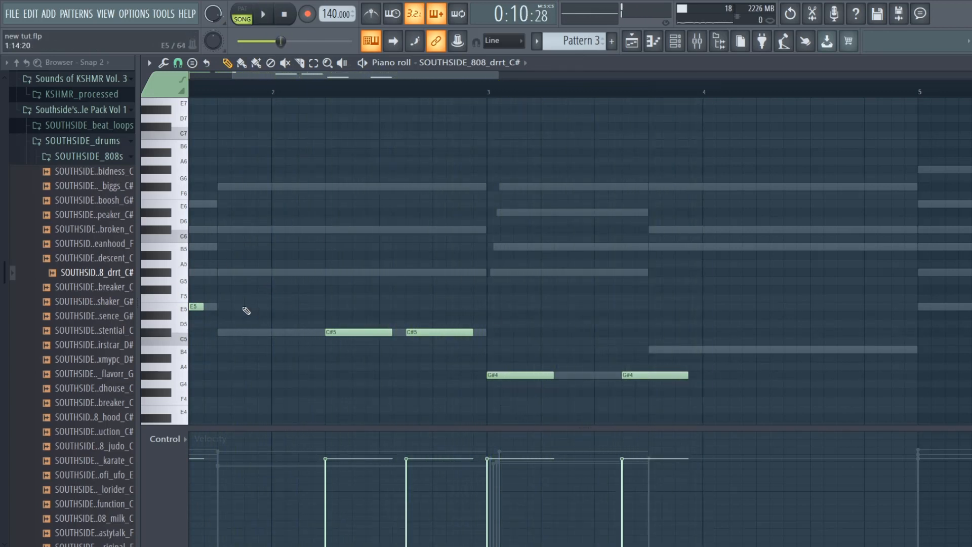
- Add a five-step C#5 note to the 808 line at 1:13
click(244, 307)
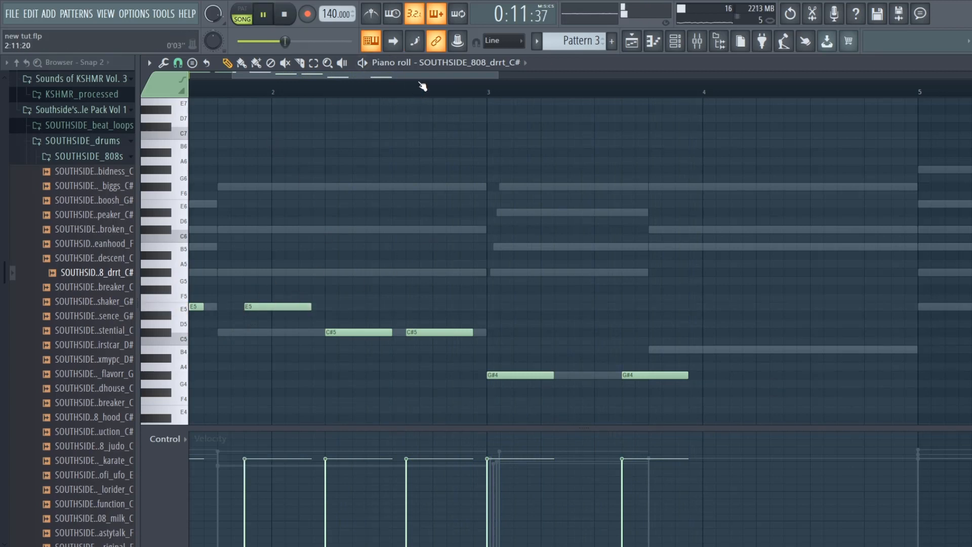
drag(421, 76, 378, 76)
drag(413, 306, 370, 331)
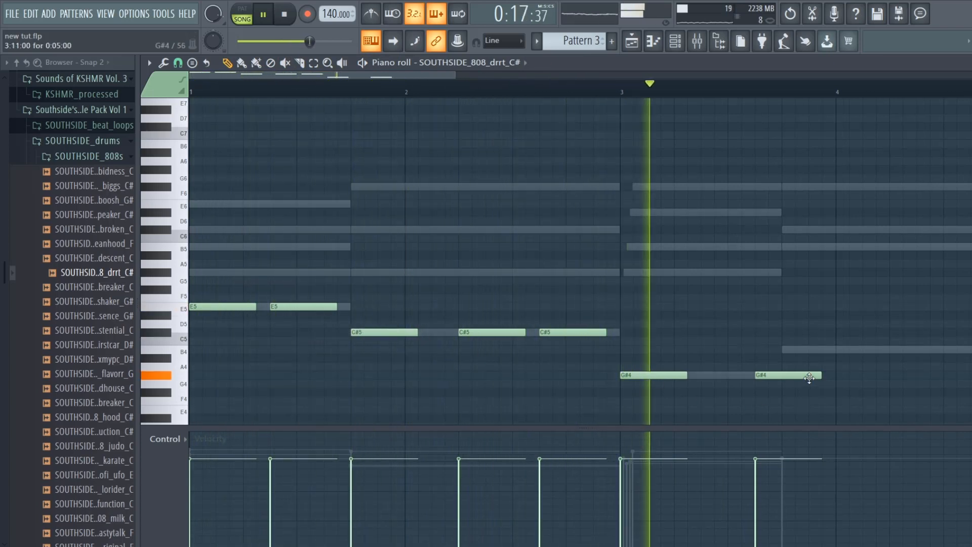
- Move the 808's second G#4 note four steps earlier, to 3:07, checking its timing by playback
key(space)
drag(779, 376, 764, 376)
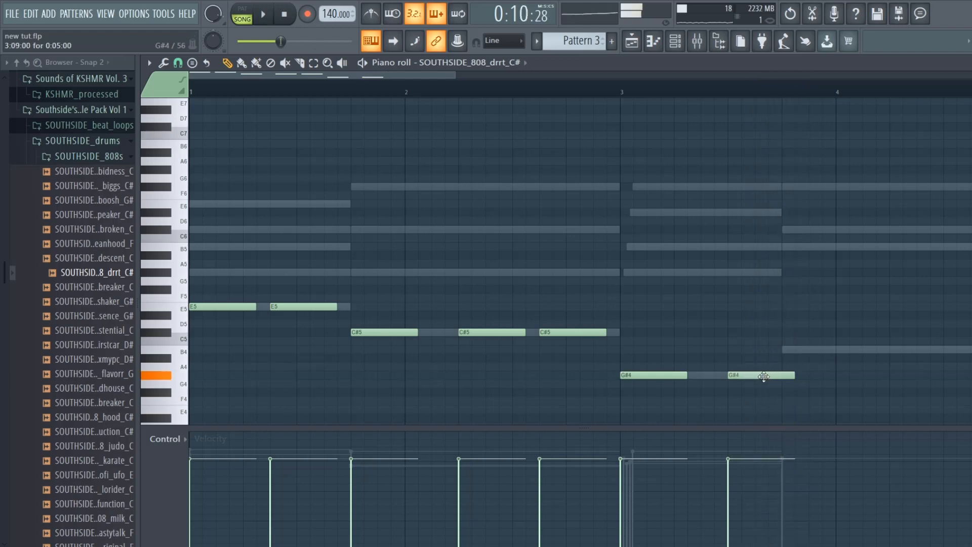
key(space)
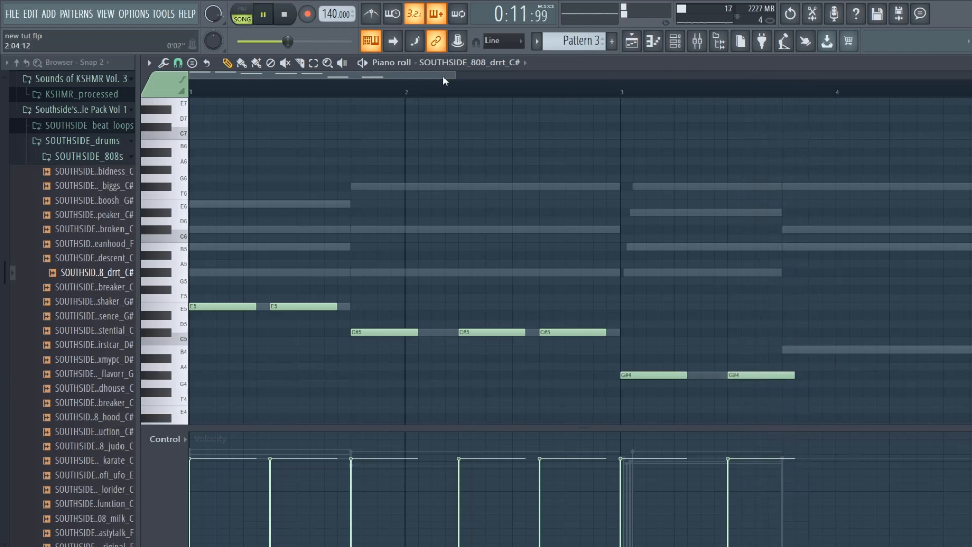
drag(457, 81, 708, 80)
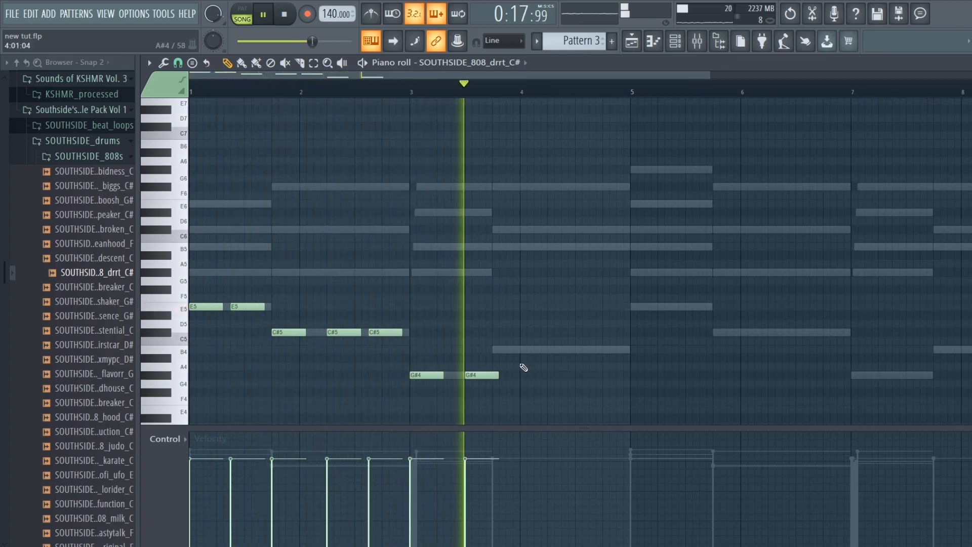
key(space)
drag(470, 376, 465, 377)
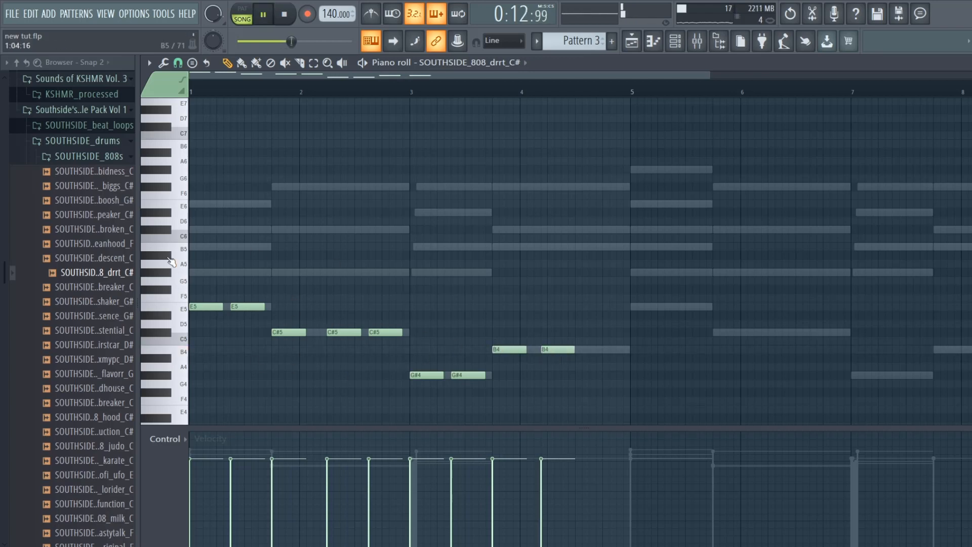
- Fill the fourth chord with five-step B4 notes at 3:13, 4:05 and 4:11 and play the 808 line
click(588, 349)
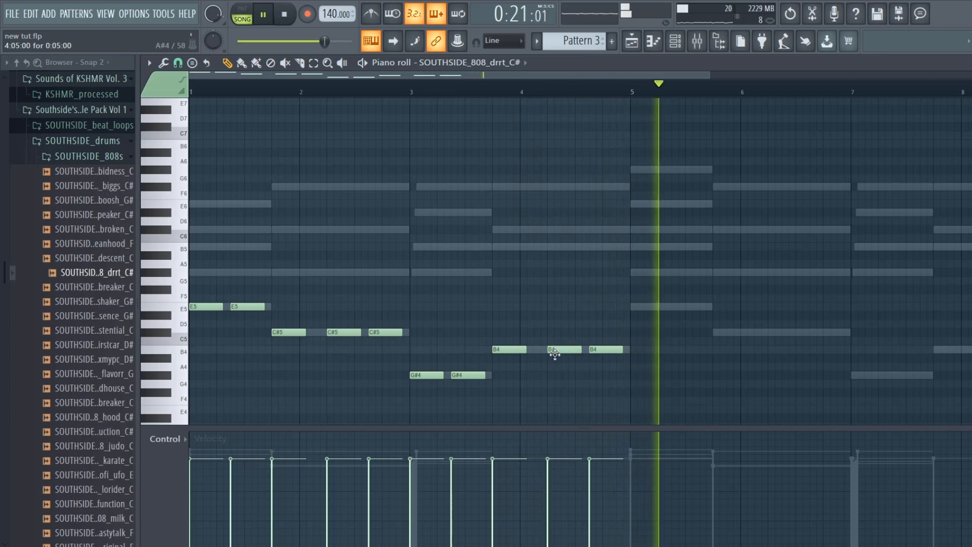
drag(553, 348, 557, 348)
key(space)
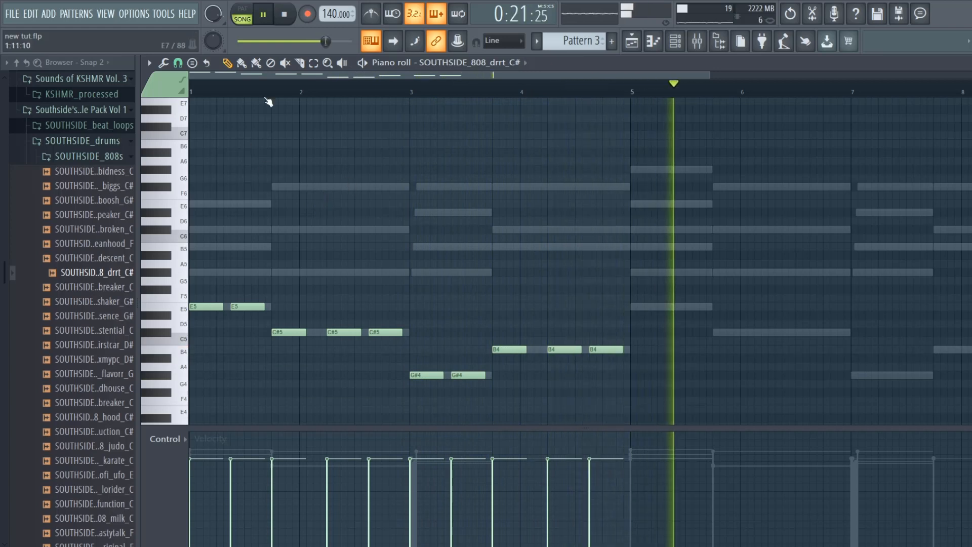
key(space)
- Duplicate the four-bar 808 line into bars 5 to 8 and deselect the copied notes
scroll(688, 93, down, 2)
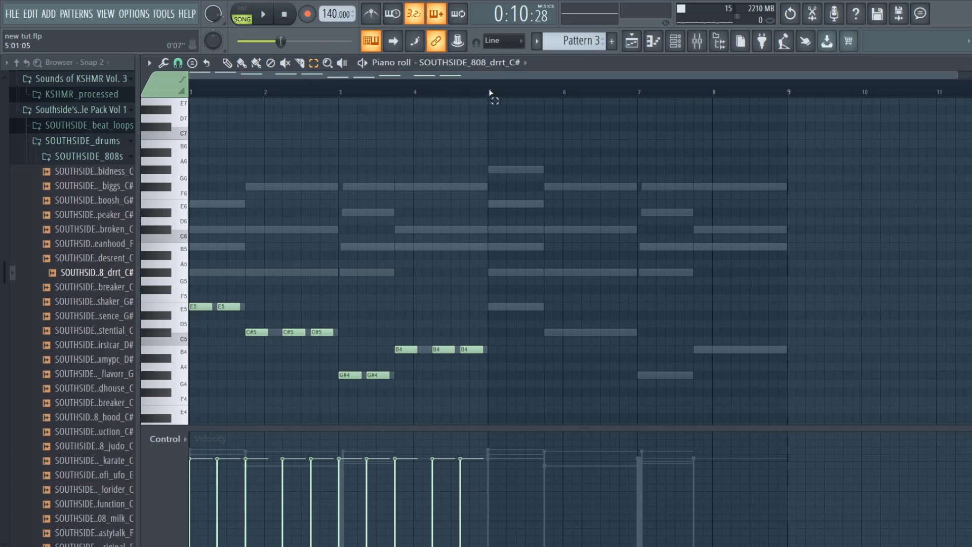
drag(489, 92, 1, 175)
key(ctrl+b)
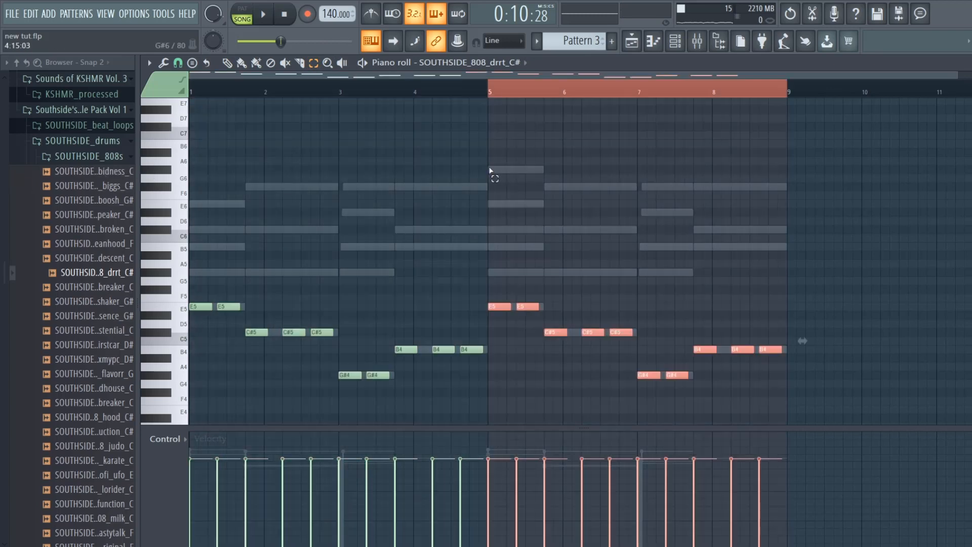
click(642, 81)
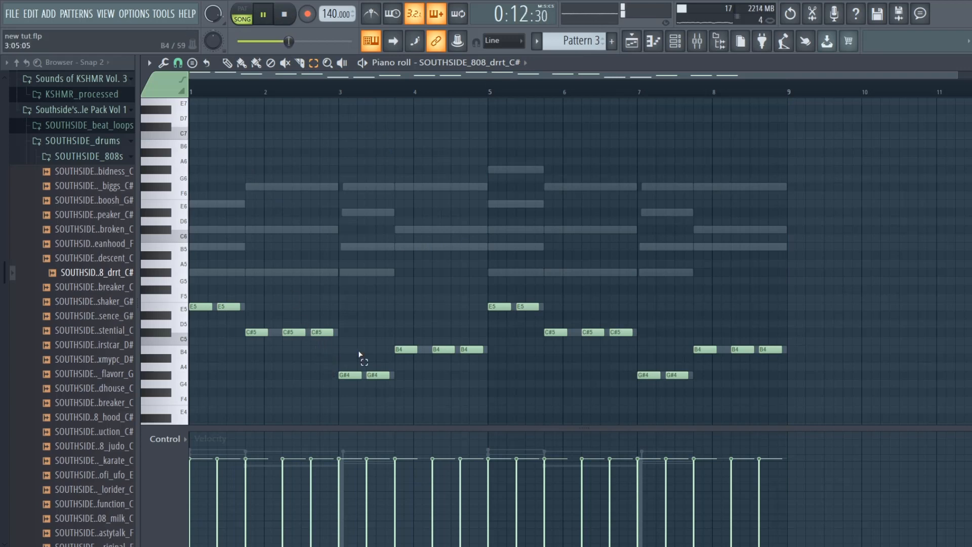
- Raise the 808's C#5 note at 2:05 and B4 note at 4:05 by one octave
click(292, 332)
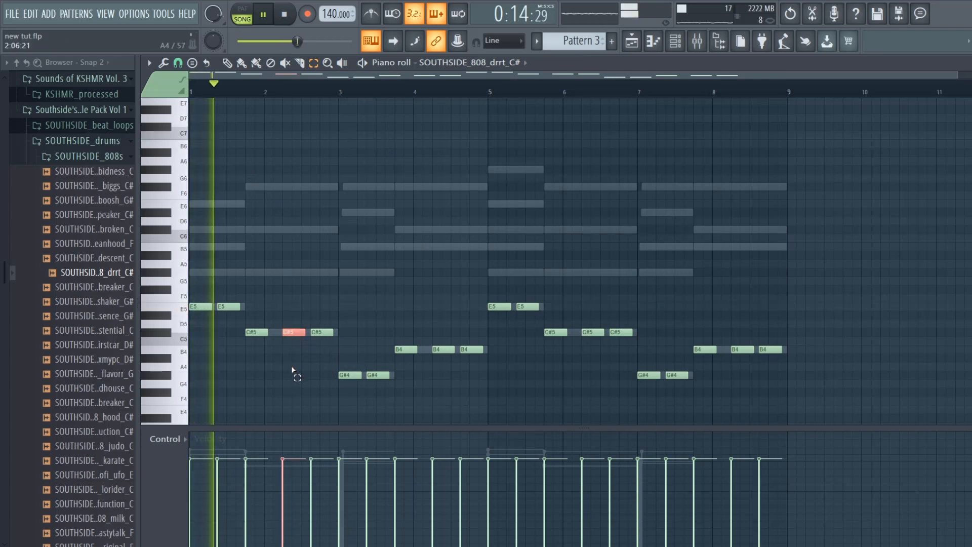
key(ctrl+Up)
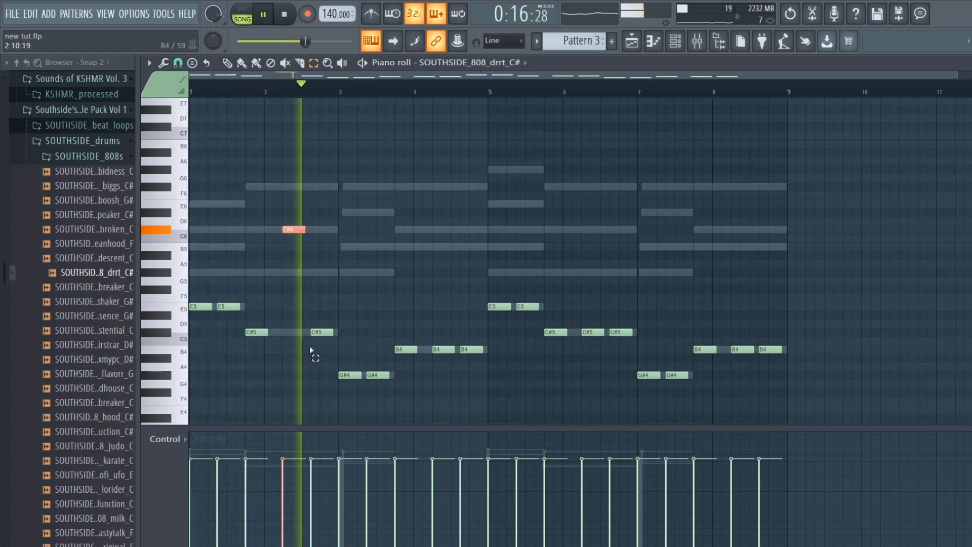
click(445, 349)
key(ctrl+Up)
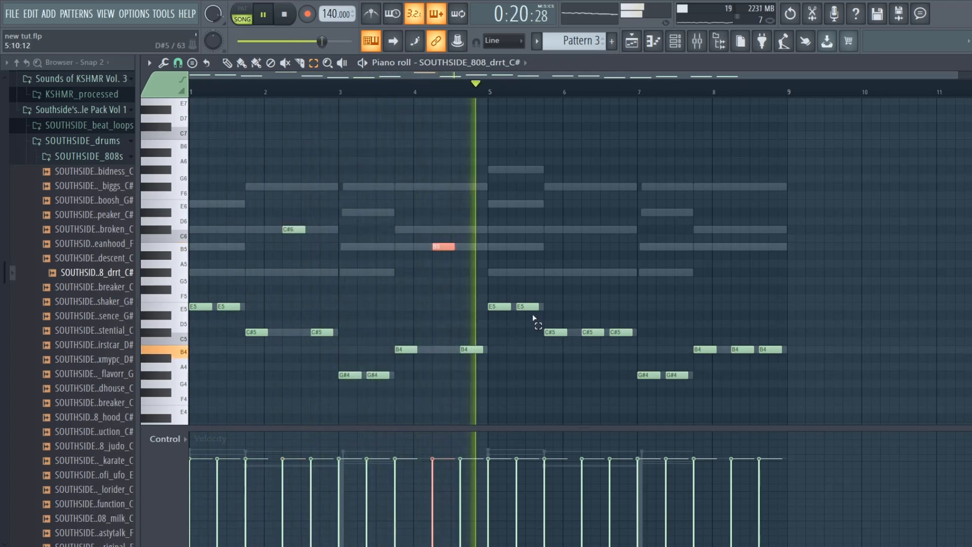
- Raise the 808's C#5 note at 6:05, both G#4 notes in bar 7 and the B4 note at 8:05 by one octave
click(586, 332)
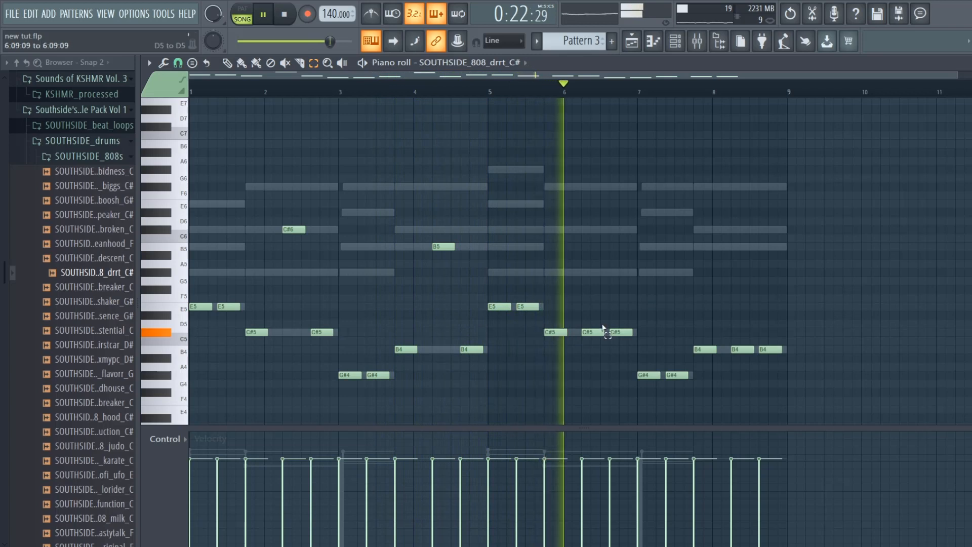
key(ctrl+Up)
click(651, 375)
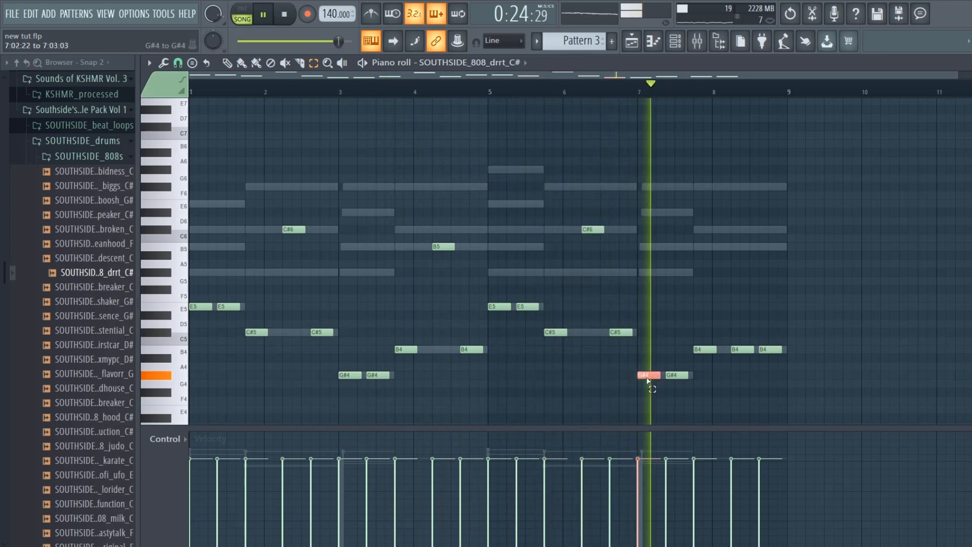
key(ctrl+Up)
click(744, 349)
key(ctrl+Up)
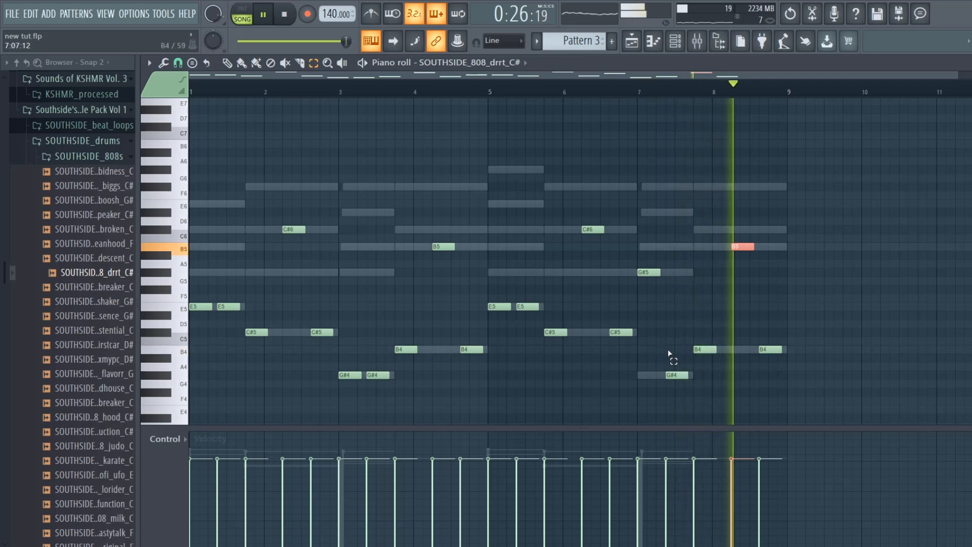
click(674, 375)
key(space)
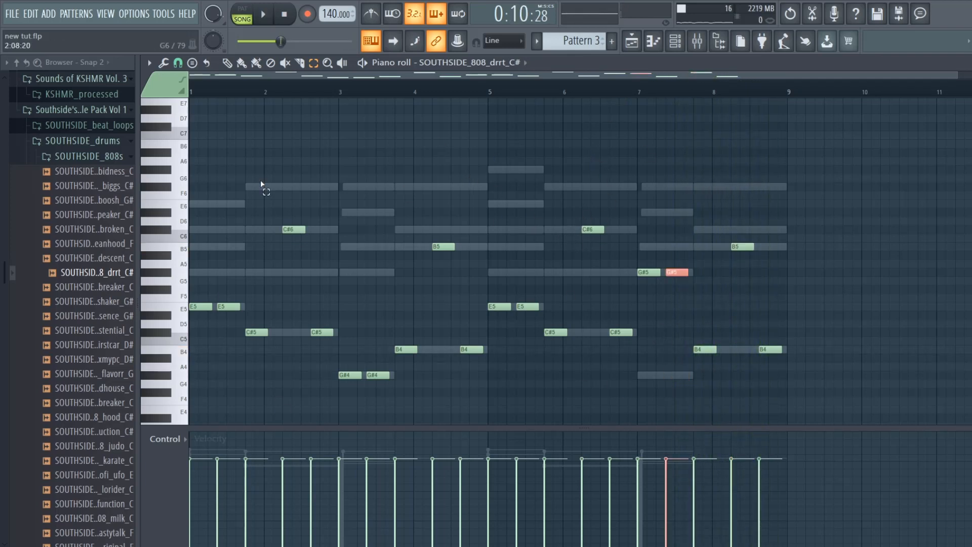
- Raise the last B4 note, at 8:11, by one octave and play the 808 line from bar 5
click(227, 64)
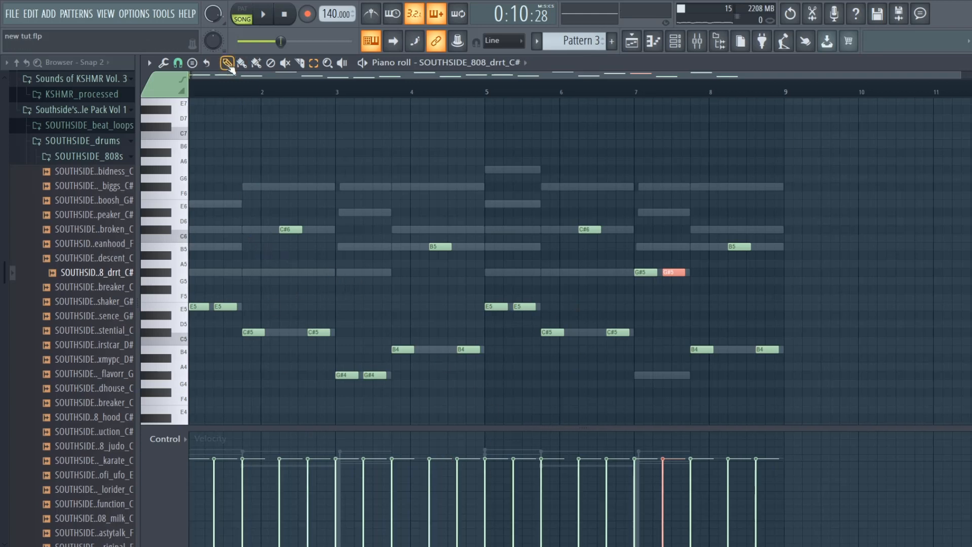
key(space)
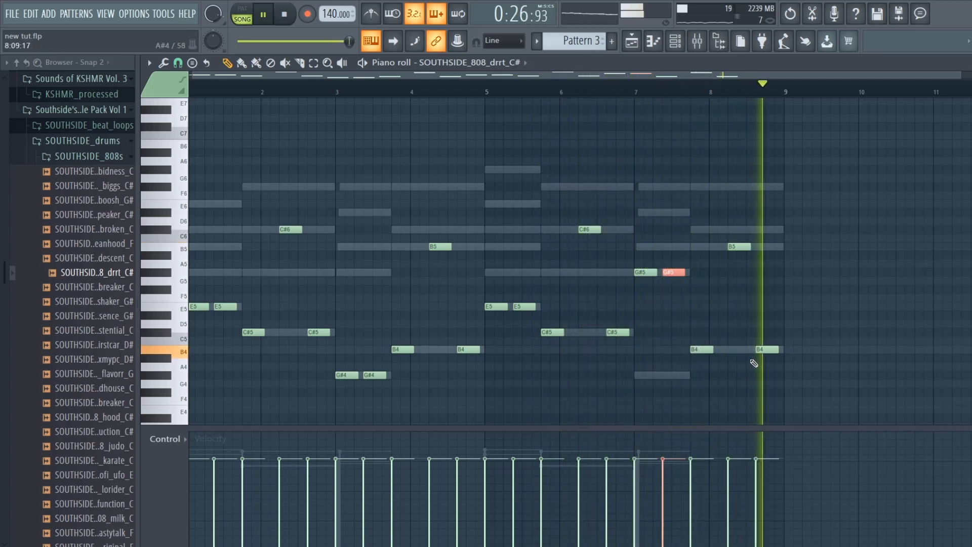
key(space)
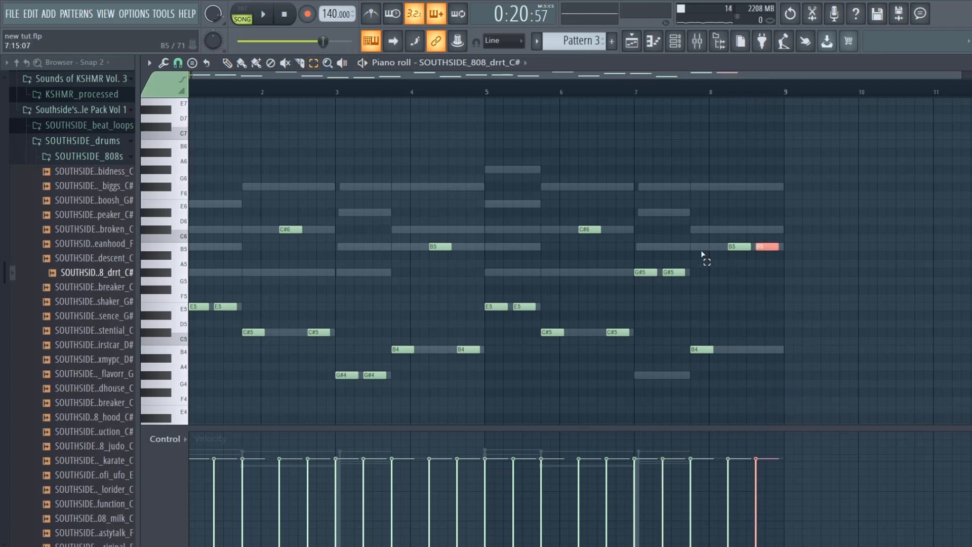
key(space)
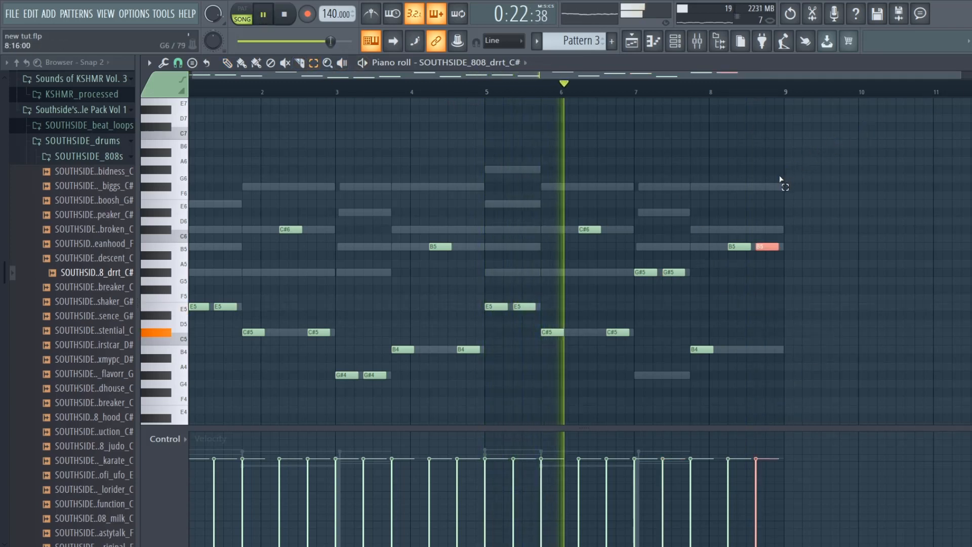
- Leave the piano roll, check the 808 channel's settings and set the playlist's playback position to bar 7
click(964, 62)
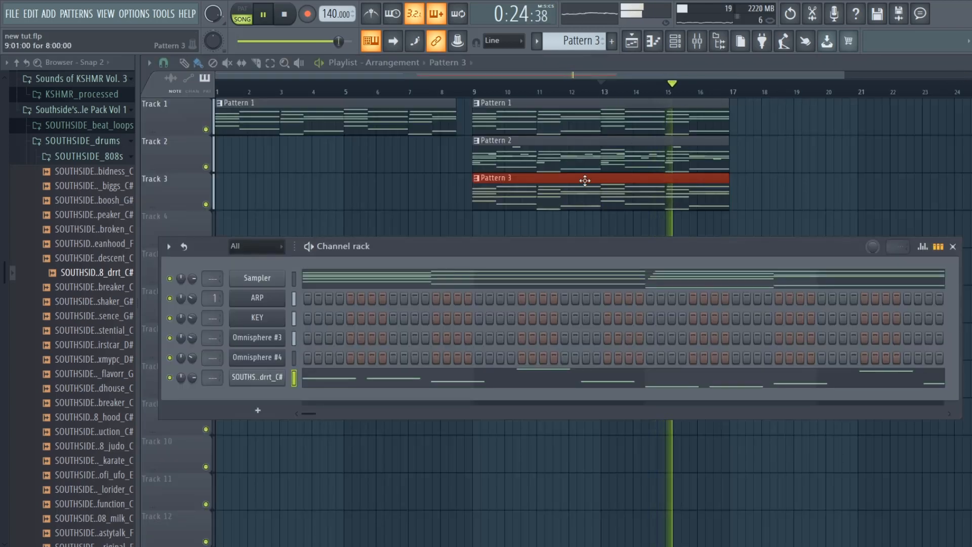
click(251, 377)
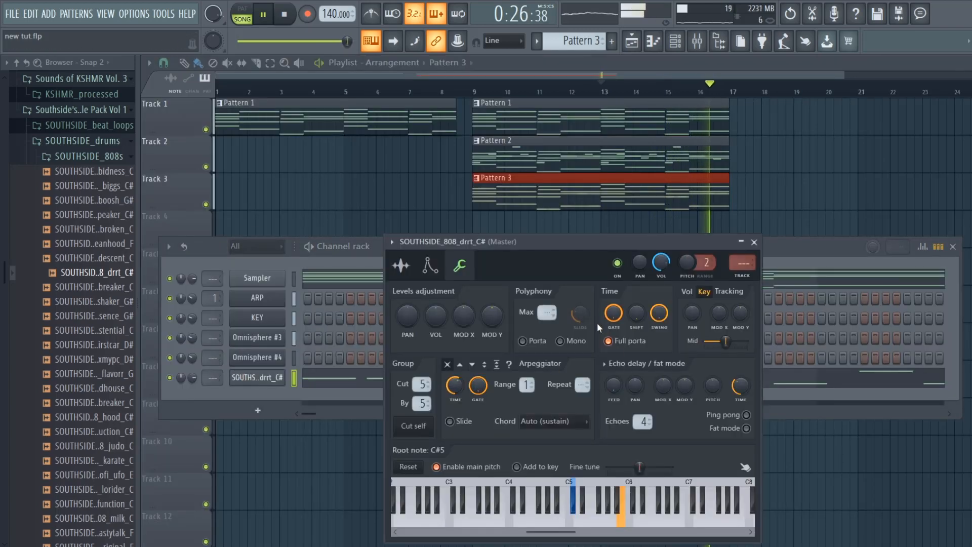
key(space)
key(Escape)
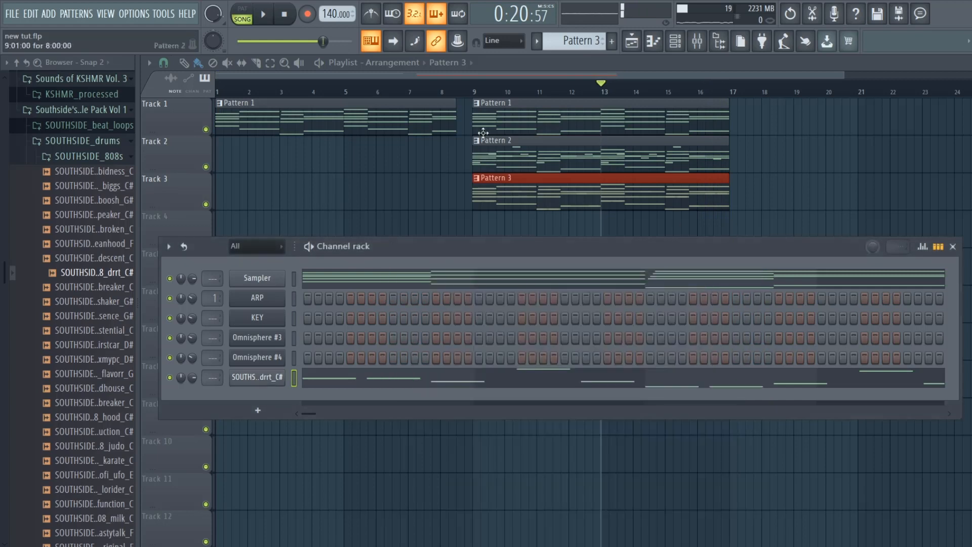
click(413, 95)
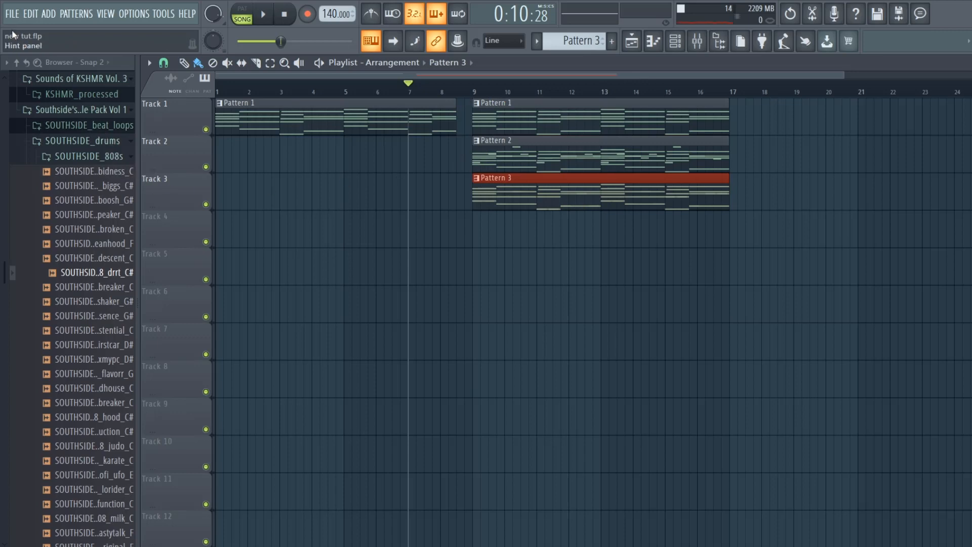
- Audition kicks from the SONNY_D_kicks folder and add SONNY_D_kick_04 as a new channel below the 808
click(71, 156)
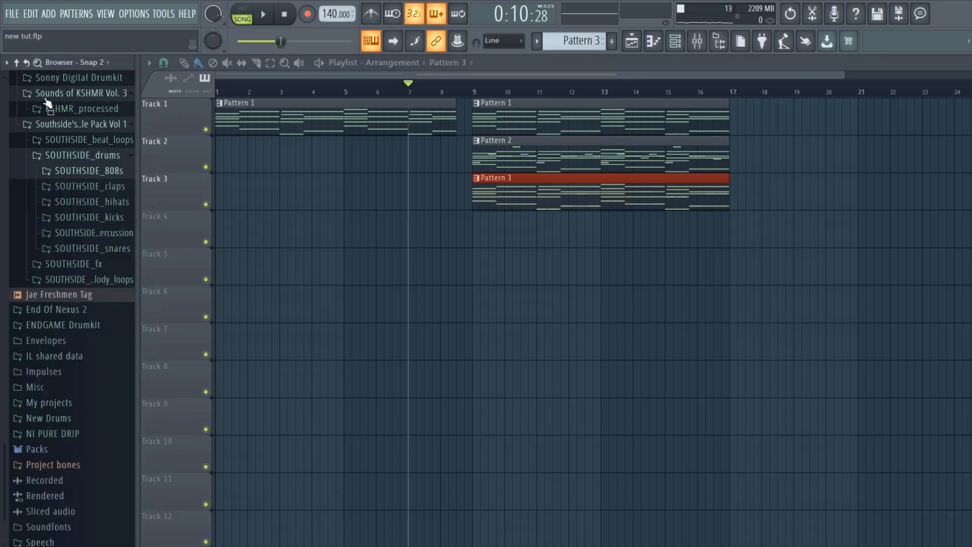
click(115, 224)
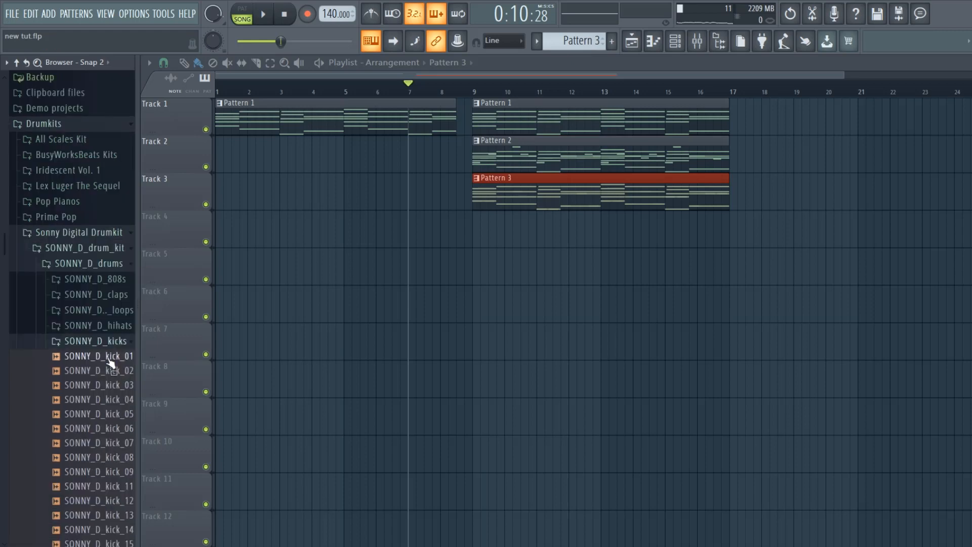
click(111, 370)
click(111, 399)
click(110, 386)
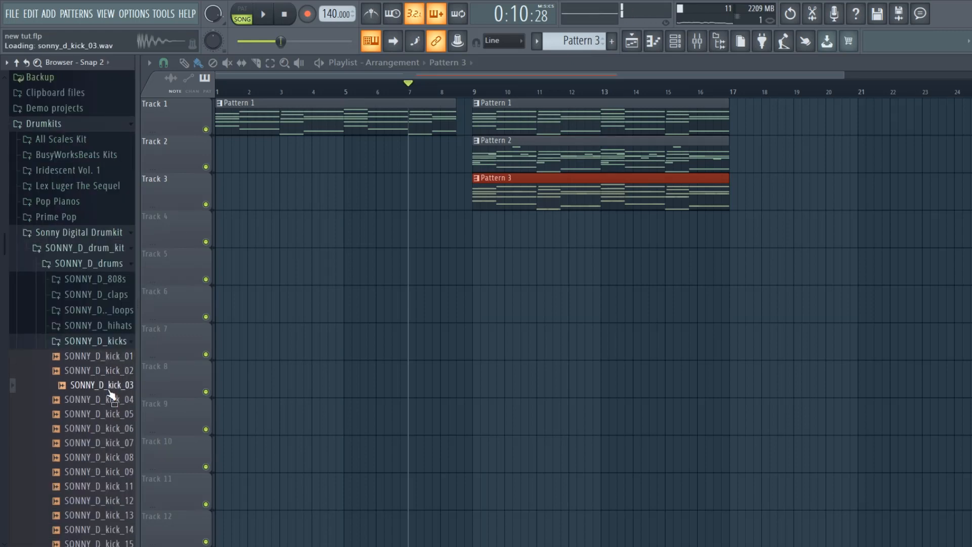
click(112, 400)
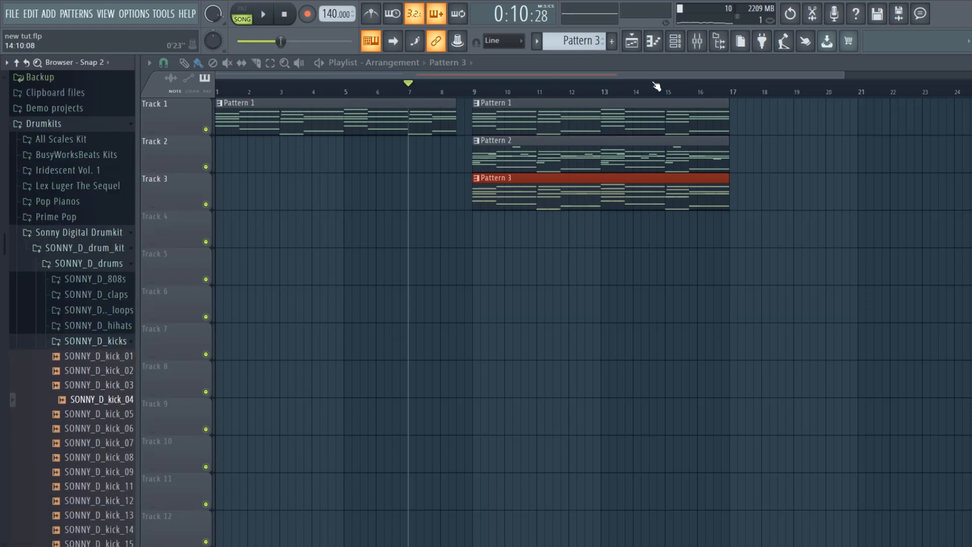
click(675, 42)
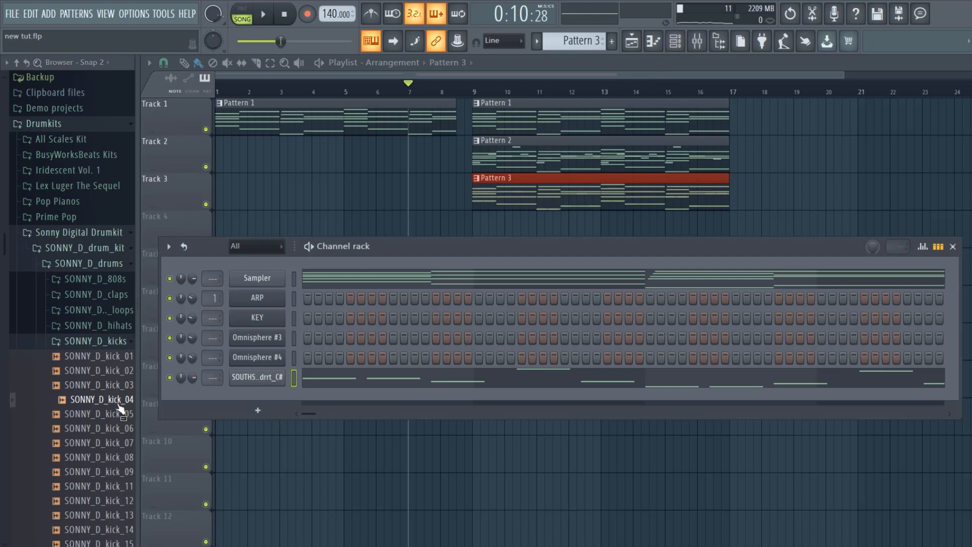
drag(120, 408, 248, 397)
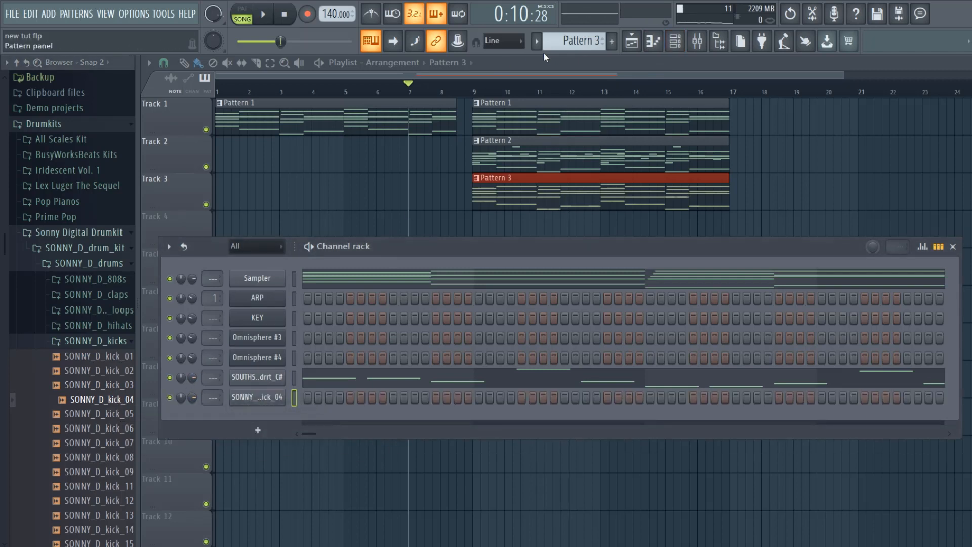
- Place a new Pattern 4 at bar 9 on Track 4 and put a SONNY_D_kick_04 hit on its first step
scroll(570, 44, down, 1)
click(479, 225)
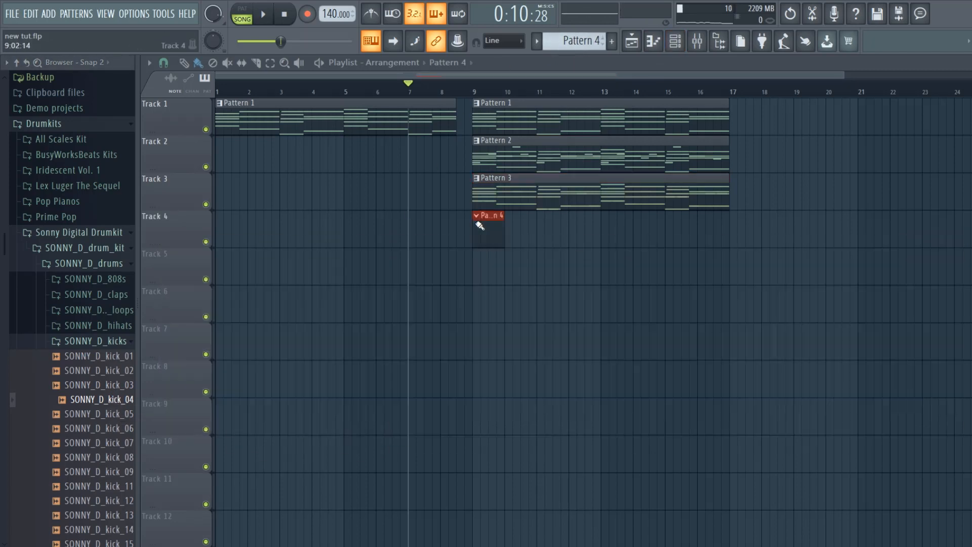
click(683, 45)
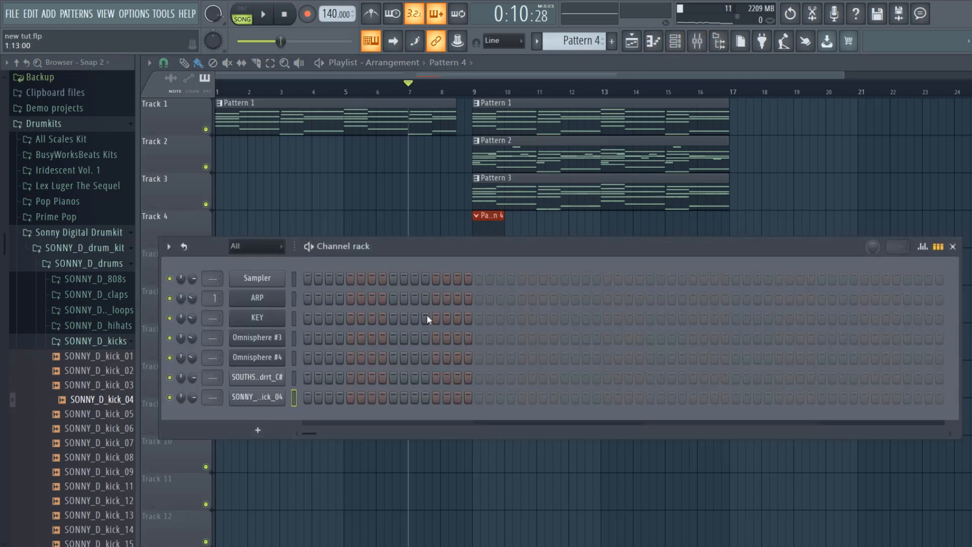
click(307, 397)
- Add SONNY_D_snare_12 from the SONNY_D_snares folder as a new channel below the kick
click(119, 342)
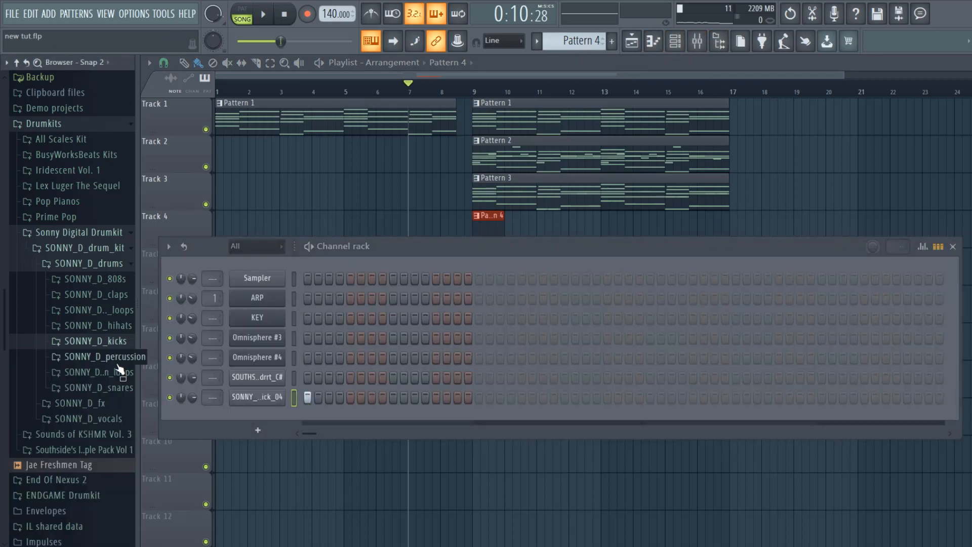
click(118, 379)
click(119, 389)
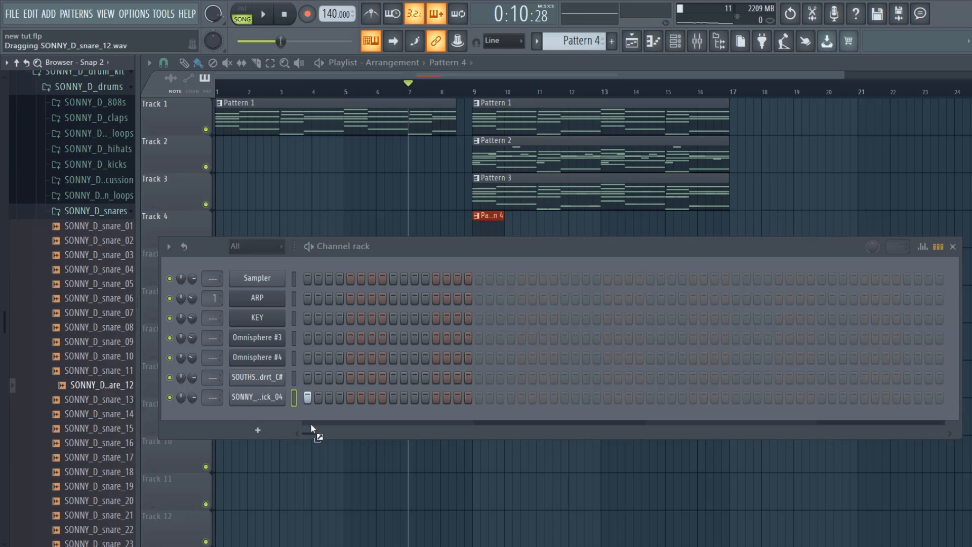
drag(265, 406, 267, 404)
- Put snare hits on step 9 of each of Pattern 4's four bars
click(394, 417)
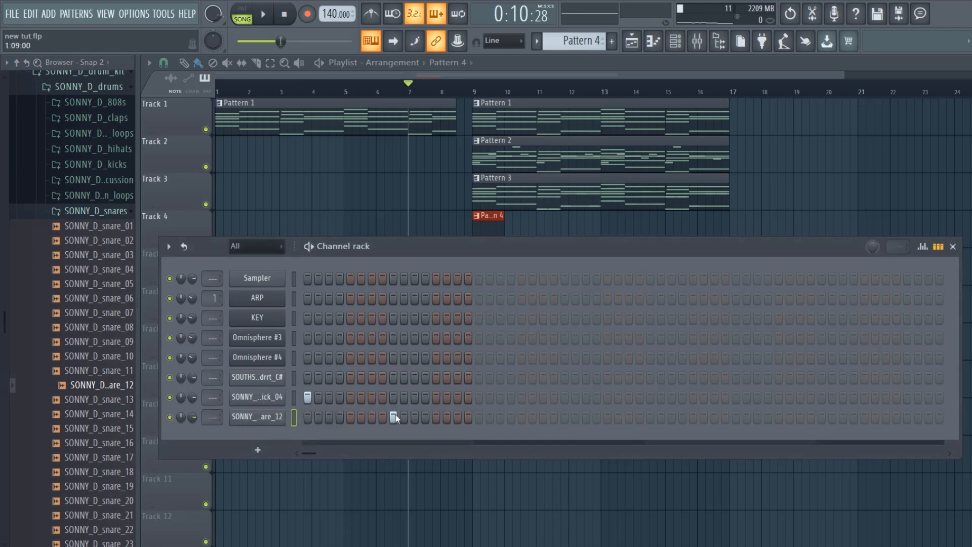
click(564, 416)
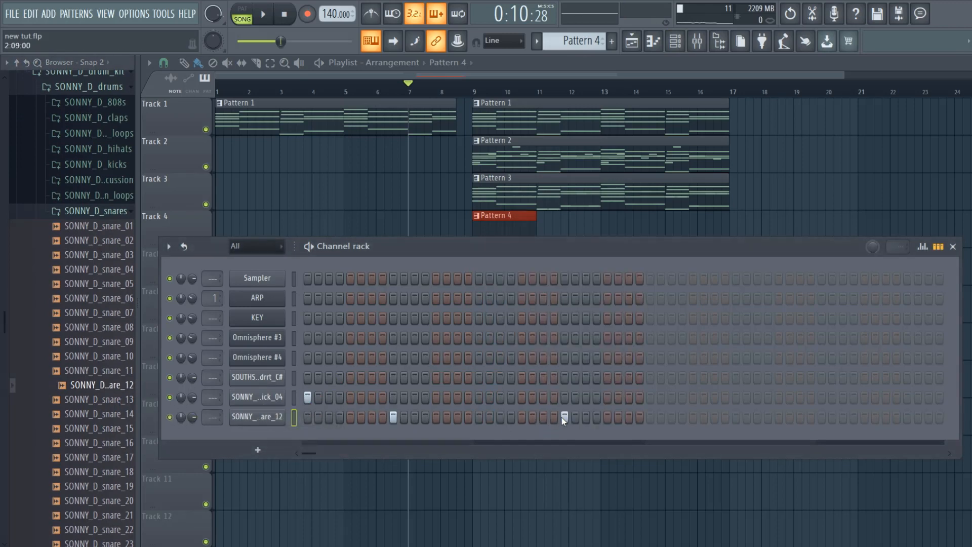
click(734, 418)
click(906, 417)
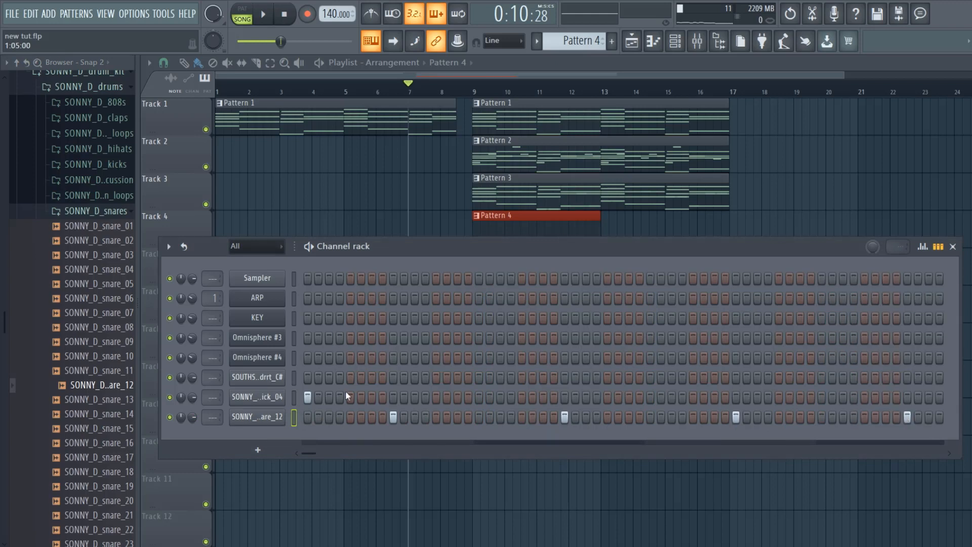
- Add a kick on step 13 of bar 3 during playback, and place a second Pattern 4 at bar 13 on Track 4
key(space)
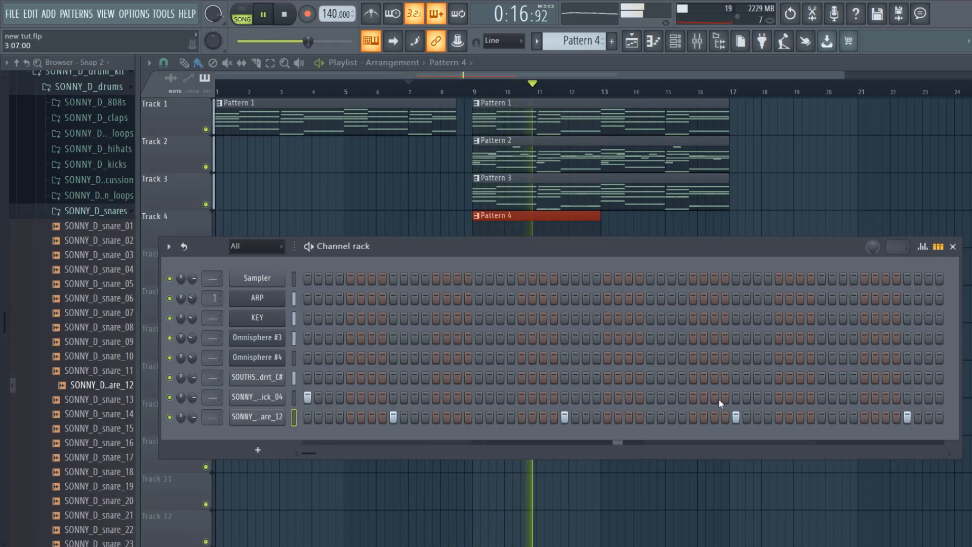
click(779, 397)
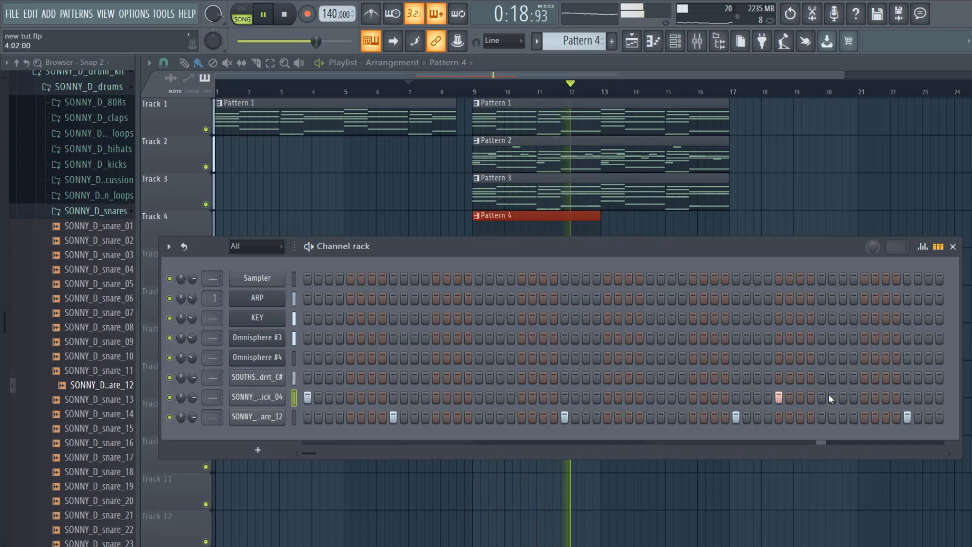
click(843, 398)
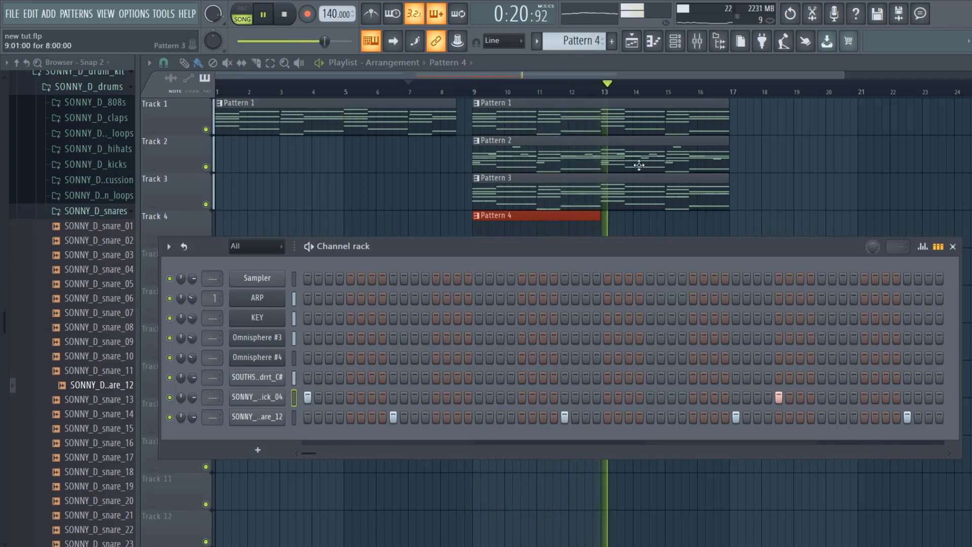
key(space)
click(610, 222)
click(675, 41)
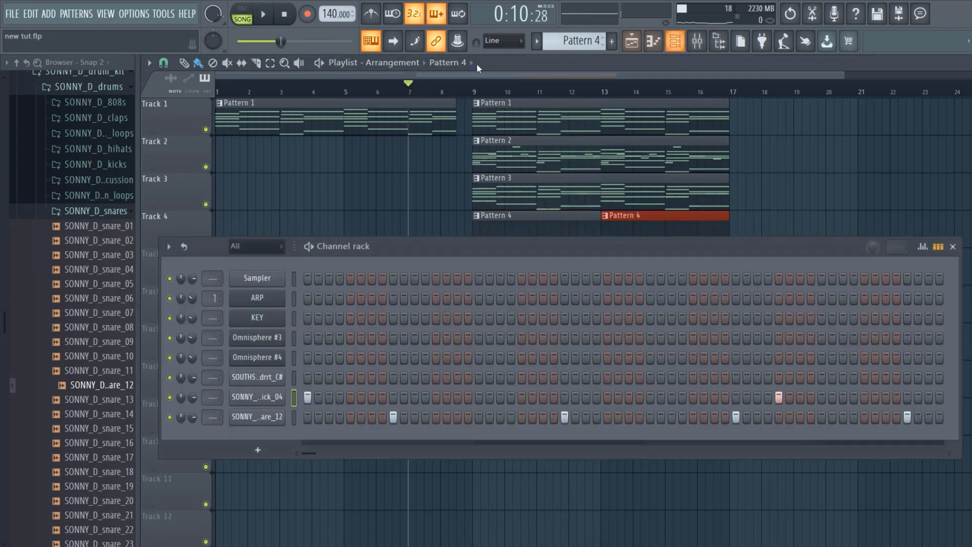
- Audition the closed hi-hat samples 02 to 04 in the SONNY_D_closed_hihats folder
click(108, 151)
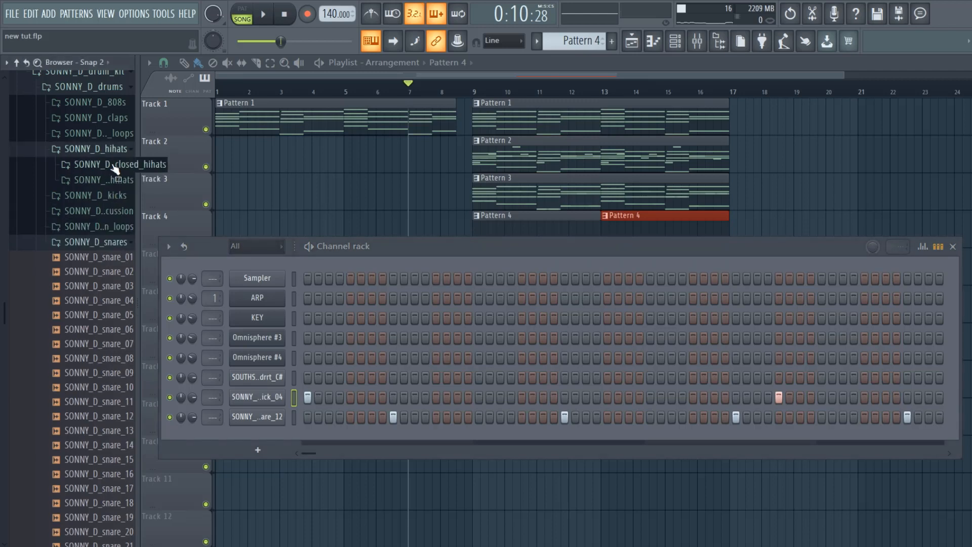
click(111, 165)
click(111, 198)
click(108, 210)
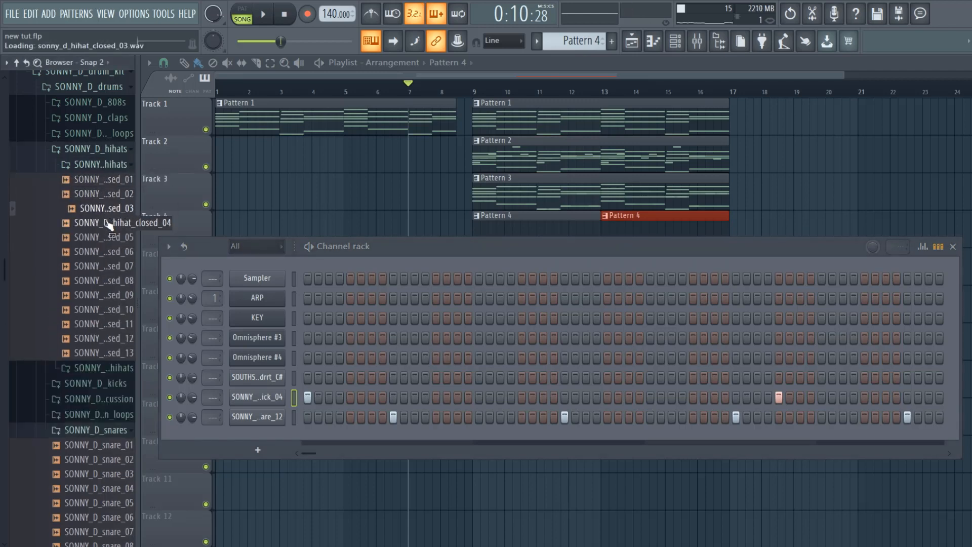
click(108, 223)
click(111, 209)
click(117, 168)
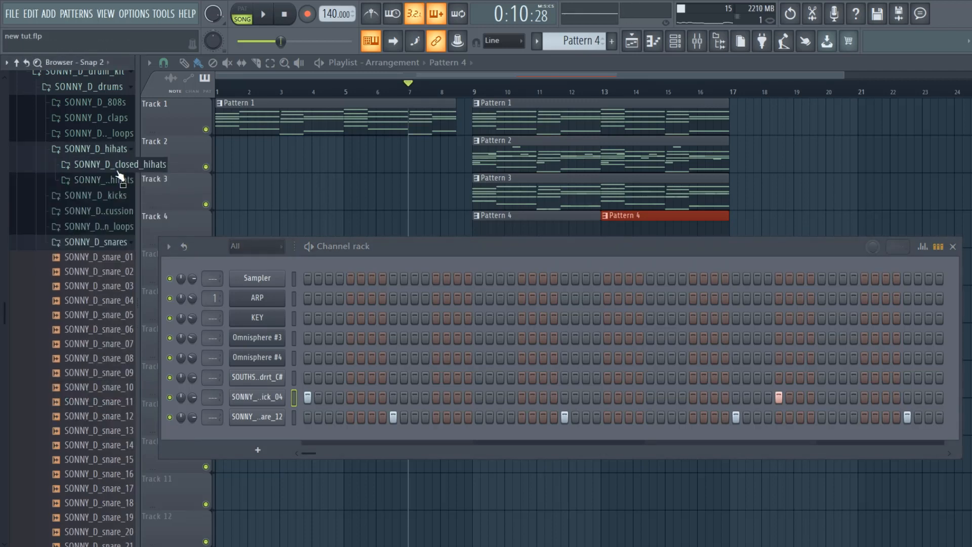
- Add SONNY_D_hihat_closed_01 as a new channel and fill it with a hit on every 2 steps
click(118, 168)
drag(120, 185, 268, 435)
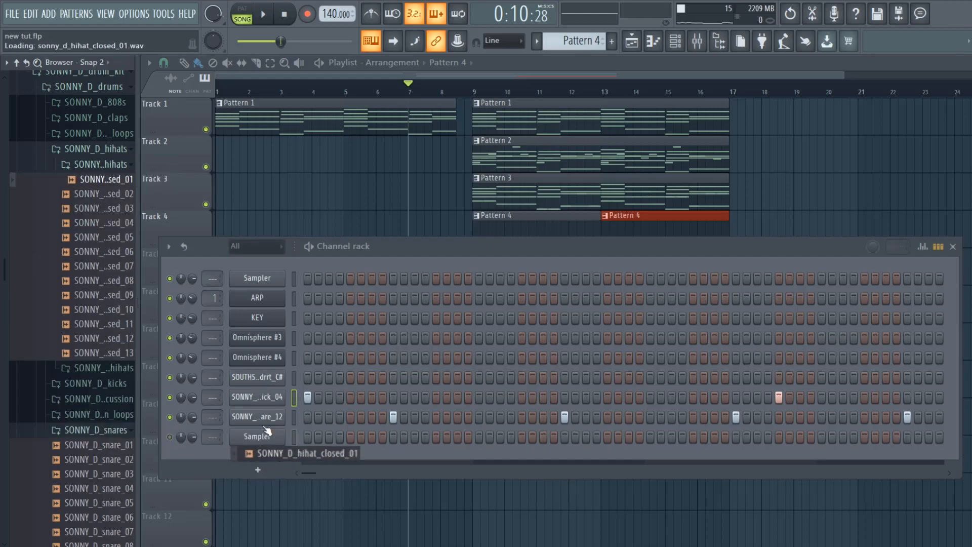
right_click(268, 435)
click(439, 416)
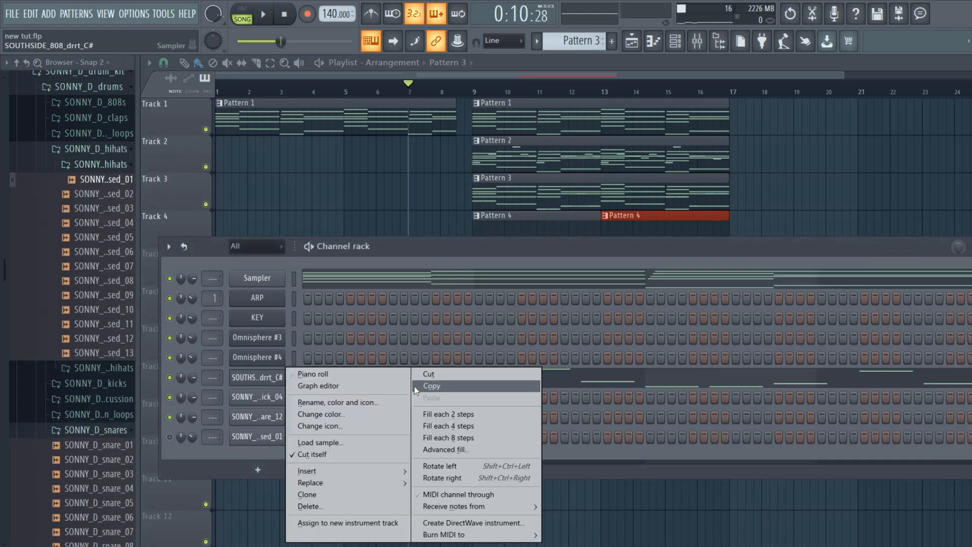
- Copy the 808's notes from Pattern 3 into Pattern 4's SONNY_D_kick_04 channel and open the kick's piano roll
click(415, 386)
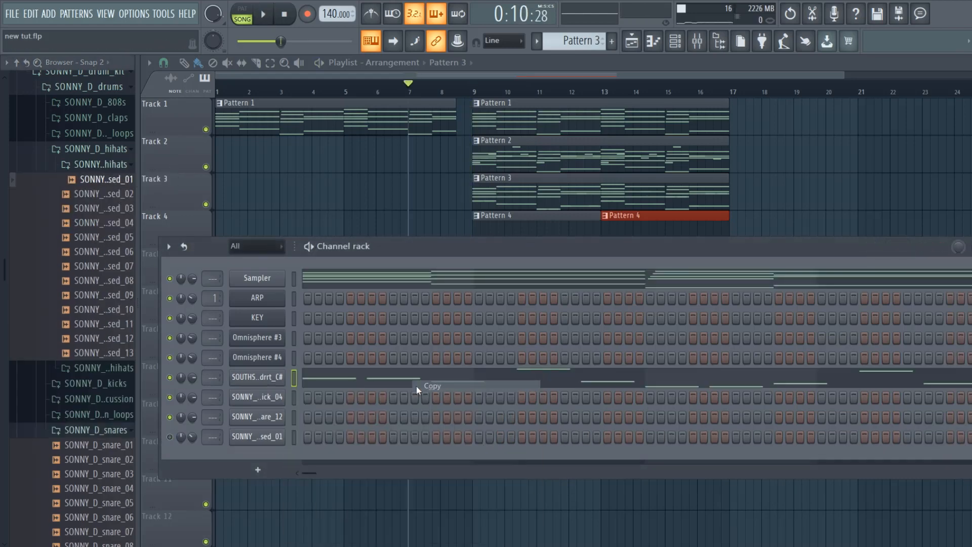
scroll(565, 46, up, 1)
right_click(269, 393)
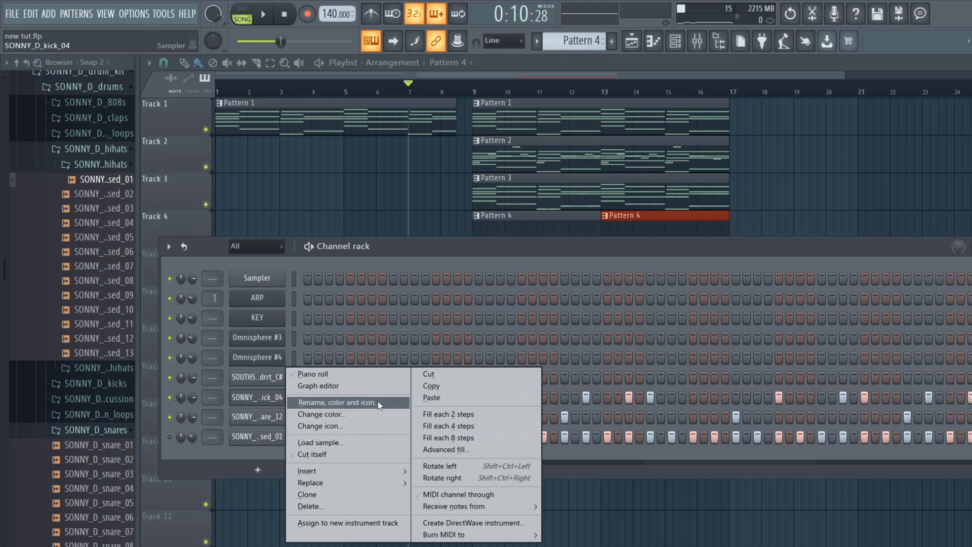
click(426, 400)
click(339, 397)
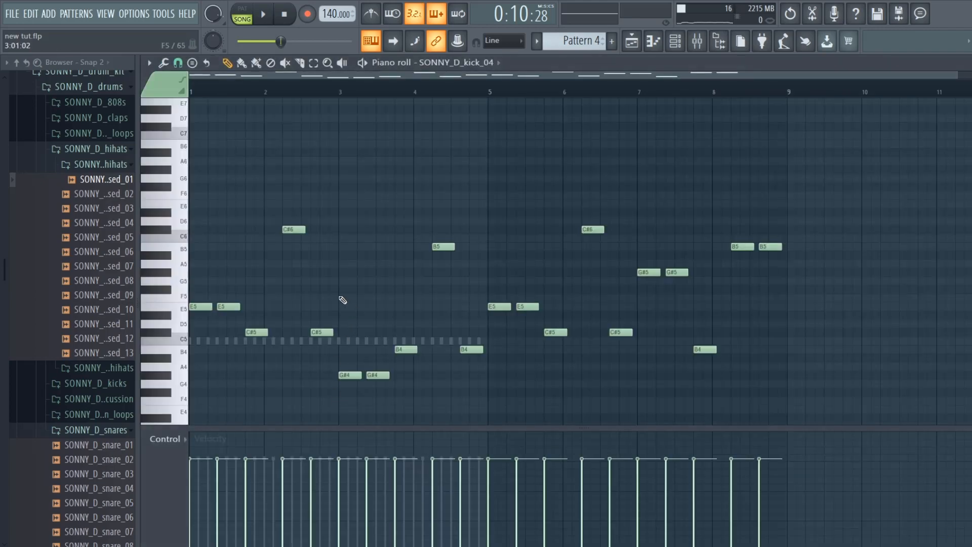
- Raise the kick's C#5, G#4 and B4 notes in bars 1 to 6 to E5
drag(336, 330, 408, 406)
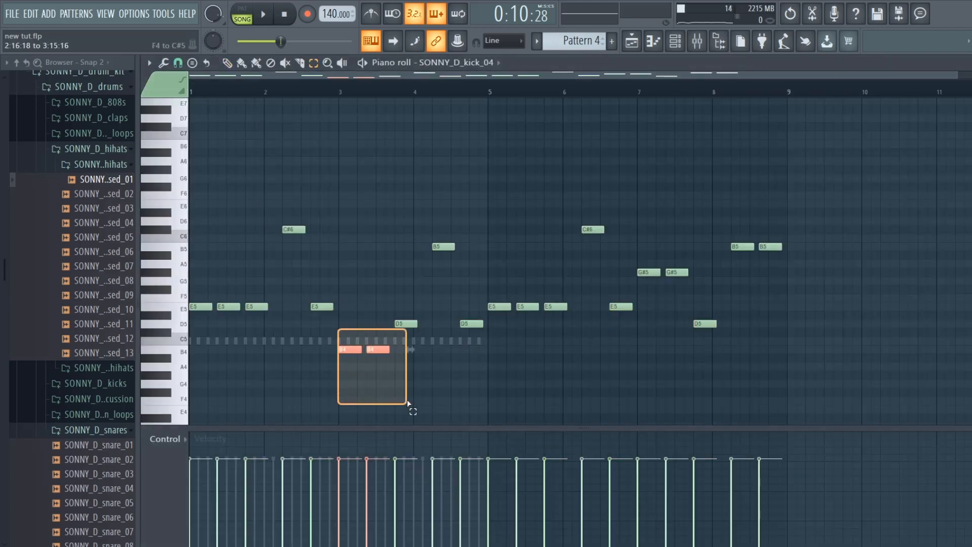
key(Up)
key(Up)
key(Up)
key(Up)
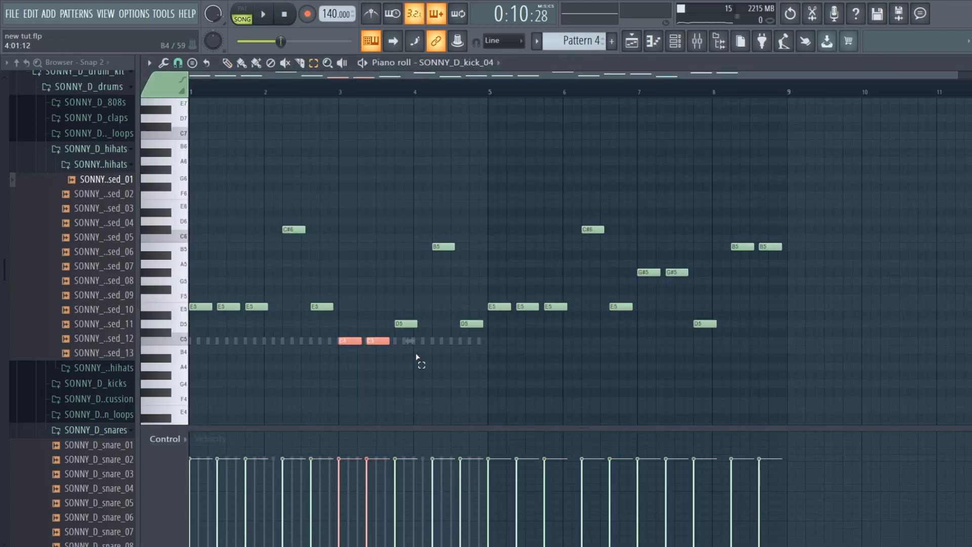
drag(400, 320, 493, 315)
key(Up)
- Lower the kick's high C#6, B5 and G#5 notes together until the C#6 notes sit at E5
drag(808, 283, 233, 204)
key(Down)
key(Down)
key(Down)
key(Down)
key(Down)
key(Down)
key(Down)
key(Down)
key(Down)
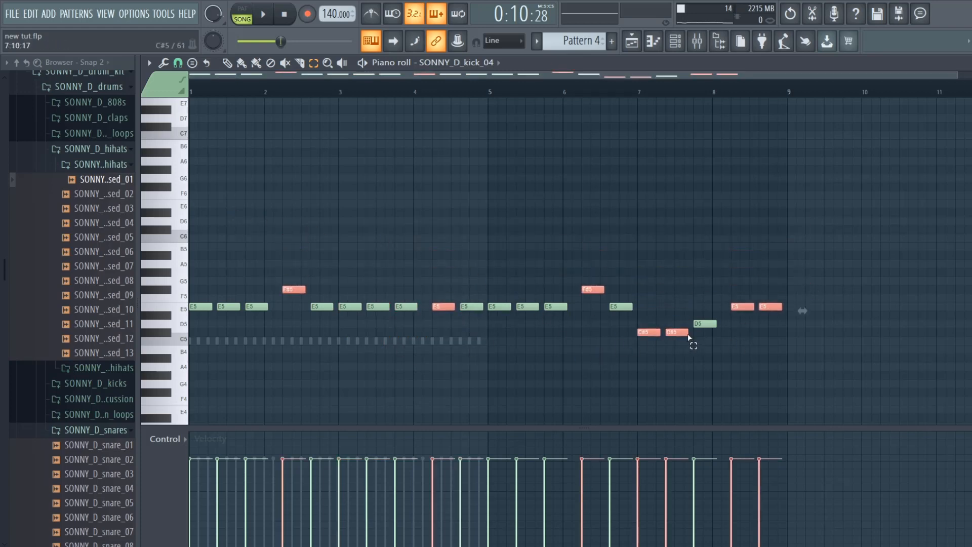
- Raise the kick note at 4:05 and all kick notes in bars 7 and 8 to E5
click(441, 323)
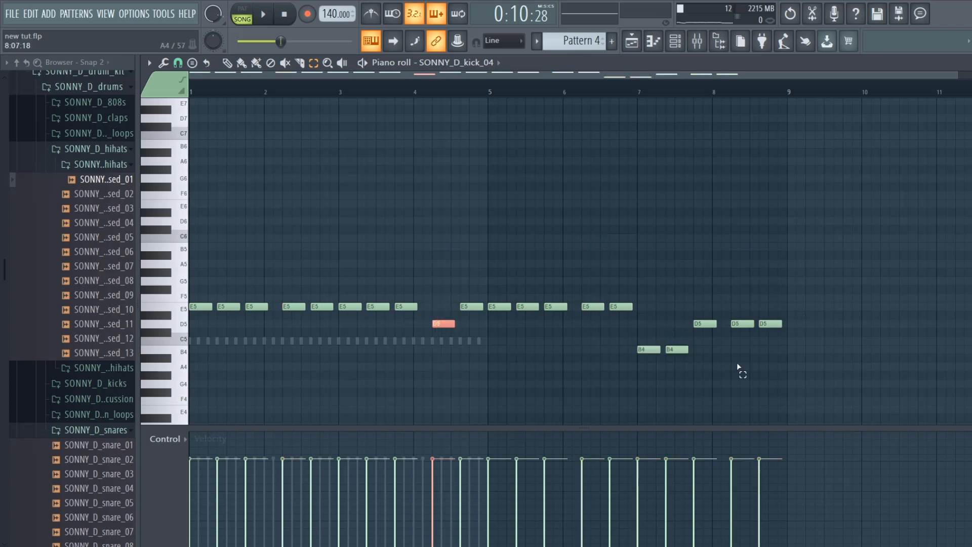
key(Up)
key(Up)
drag(650, 335, 765, 390)
key(Up)
key(Up)
key(Up)
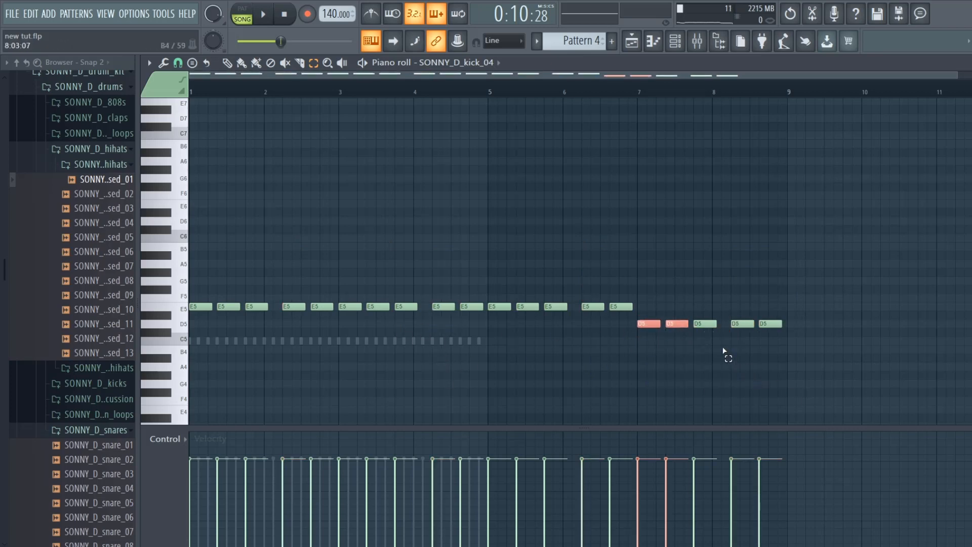
drag(709, 337, 781, 304)
key(Up)
key(Up)
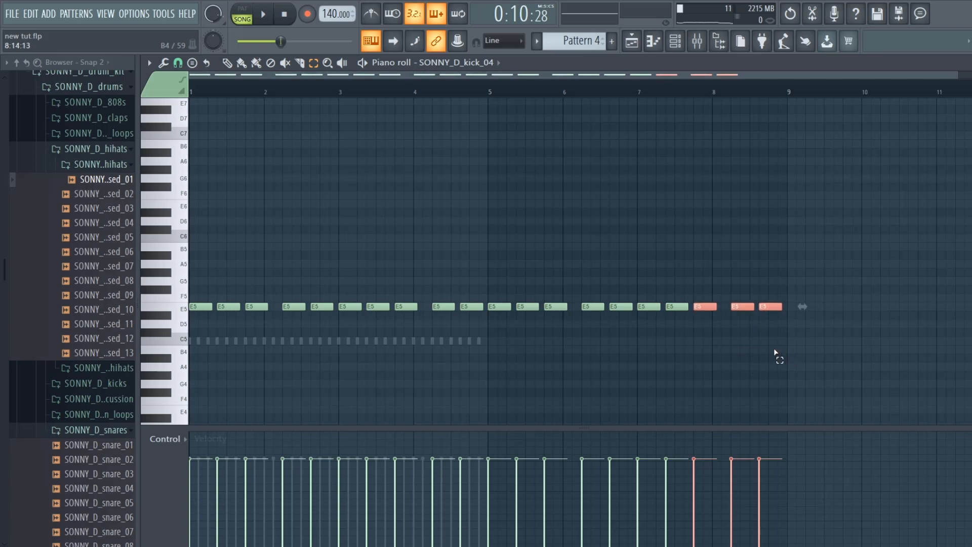
- Lower all the kick notes together from E5 to C5
key(Down)
key(Down)
key(Down)
key(Down)
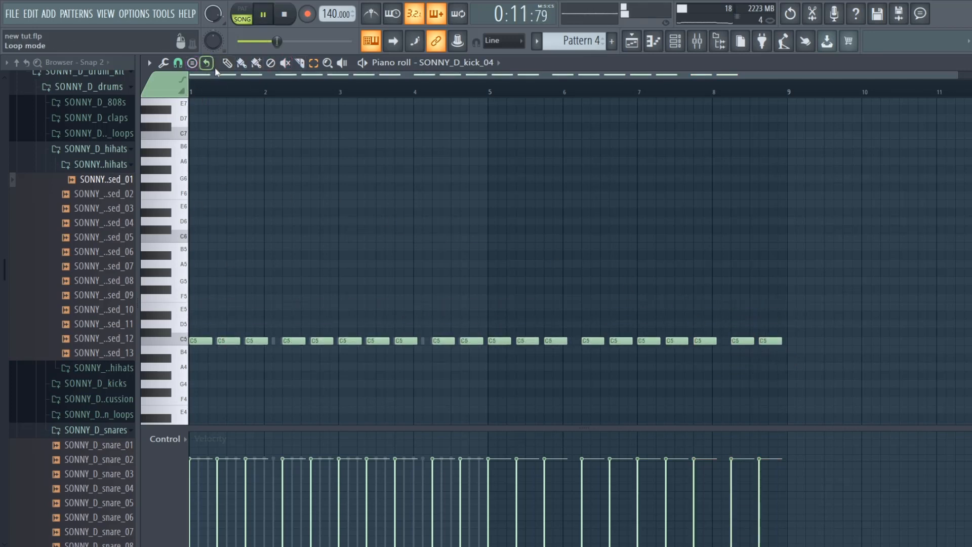
- Delete the kick notes at 1:07, 2:11, 3:07 and 4:11 while the song plays
right_click(229, 341)
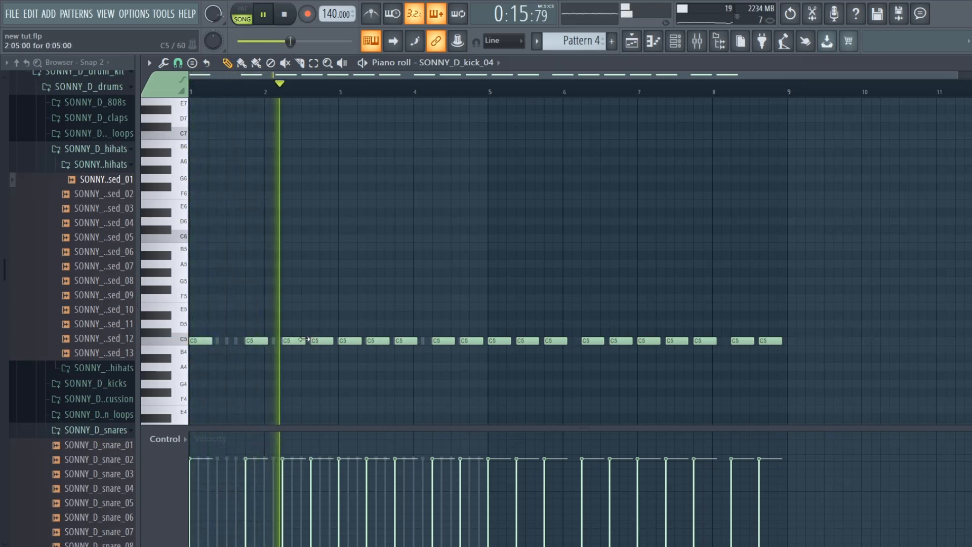
right_click(323, 340)
right_click(378, 341)
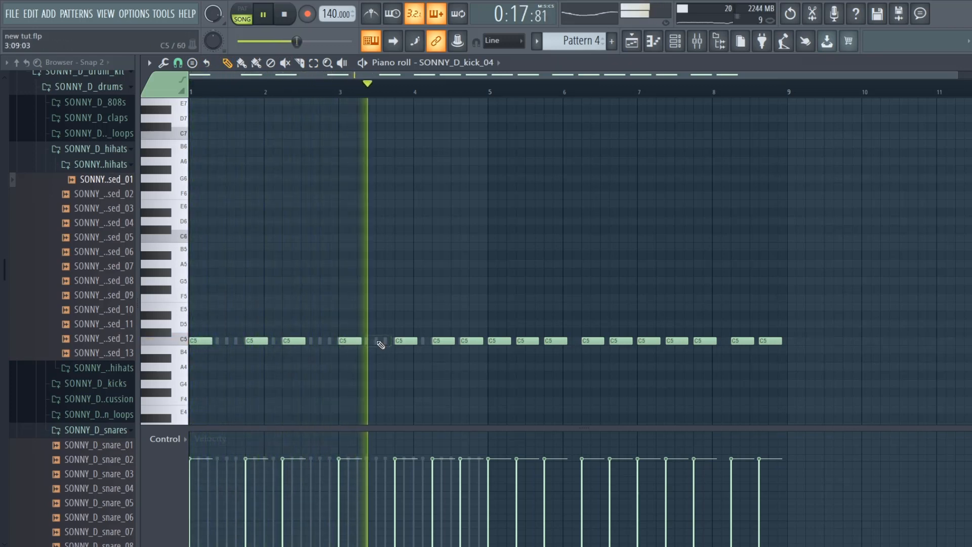
right_click(469, 341)
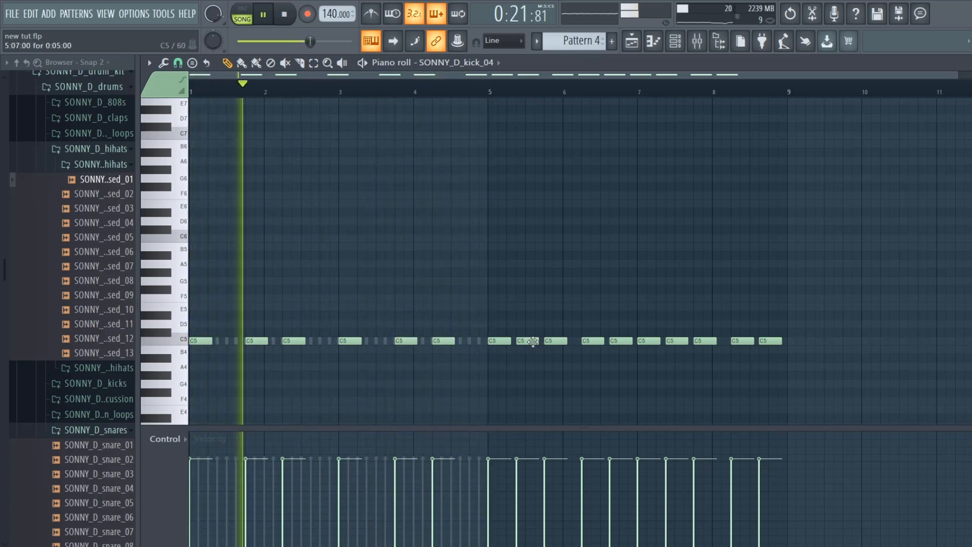
- Delete all the kick notes in bars 5 to 8
right_click(501, 340)
right_click(556, 341)
right_click(528, 341)
right_click(592, 342)
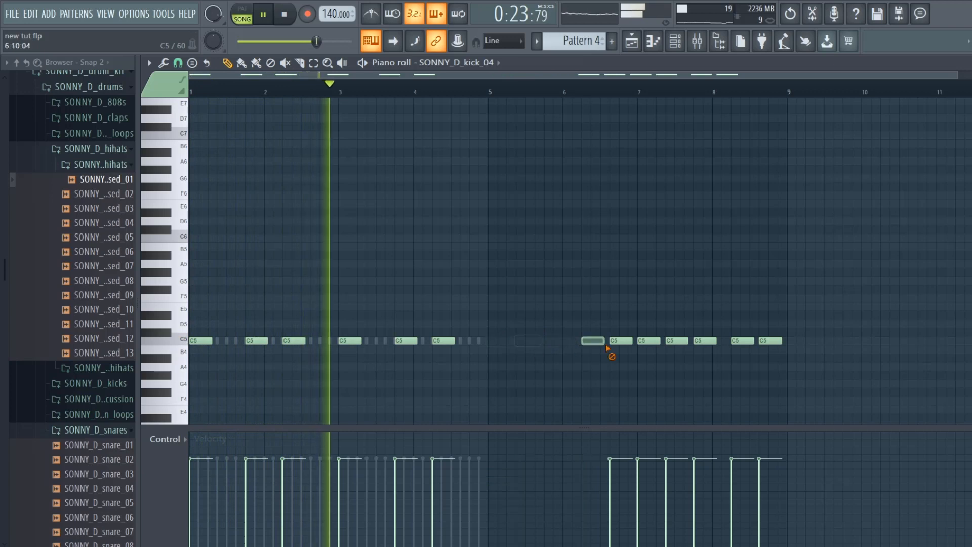
right_click(621, 341)
right_click(648, 342)
right_click(677, 341)
right_click(705, 342)
right_click(742, 342)
right_click(770, 341)
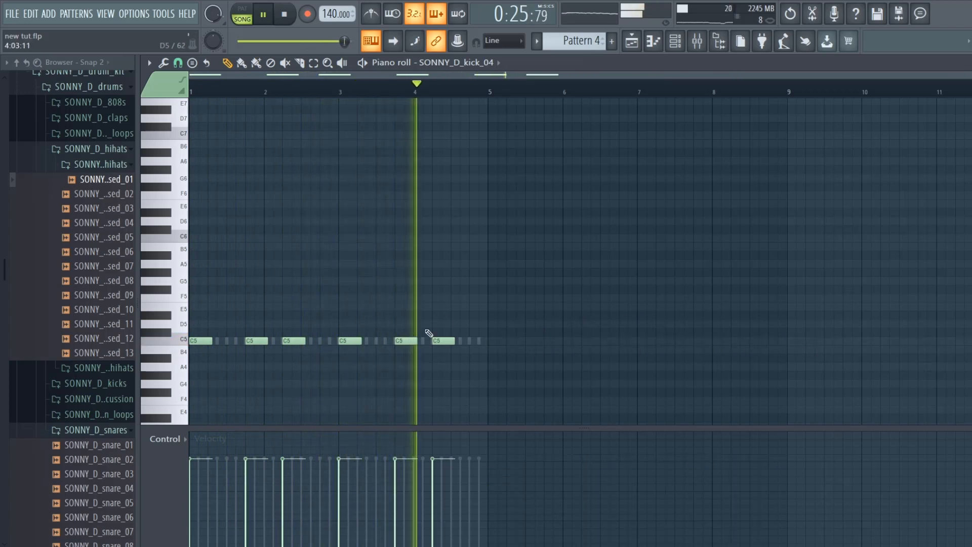
click(476, 342)
key(space)
right_click(487, 345)
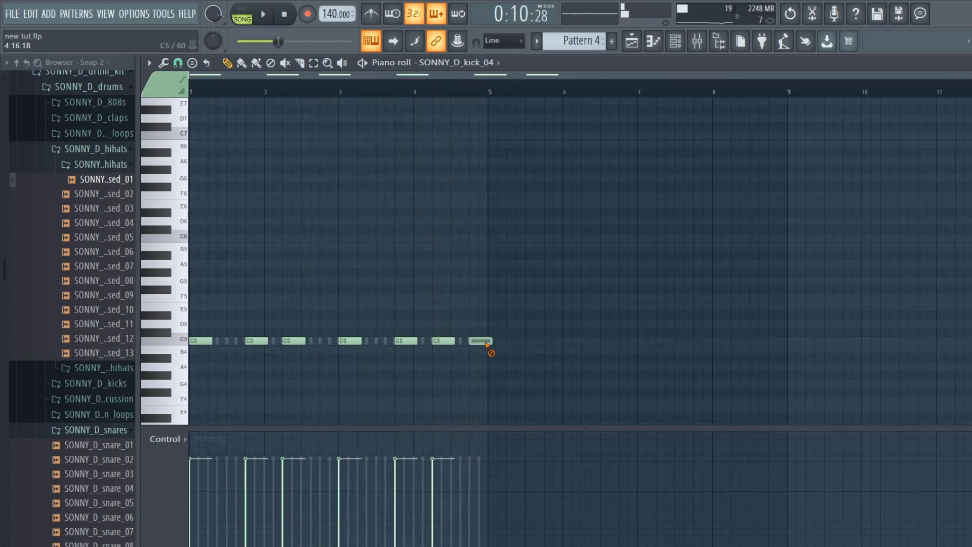
- Close the kick's piano roll, swap the snare channel's sample for SONNY_D_clap_13 and unmute the hi-hat channel
key(F7)
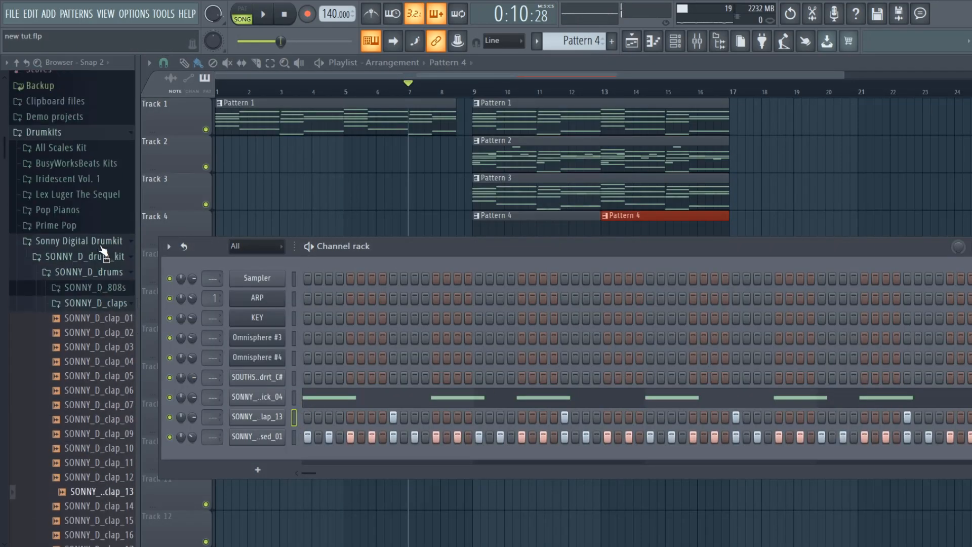
scroll(104, 251, up, 3)
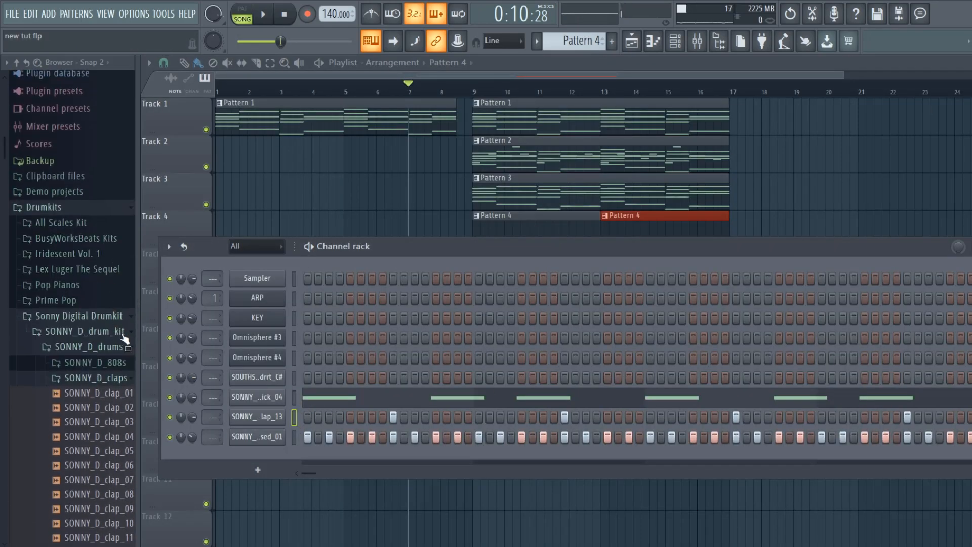
key(space)
click(123, 379)
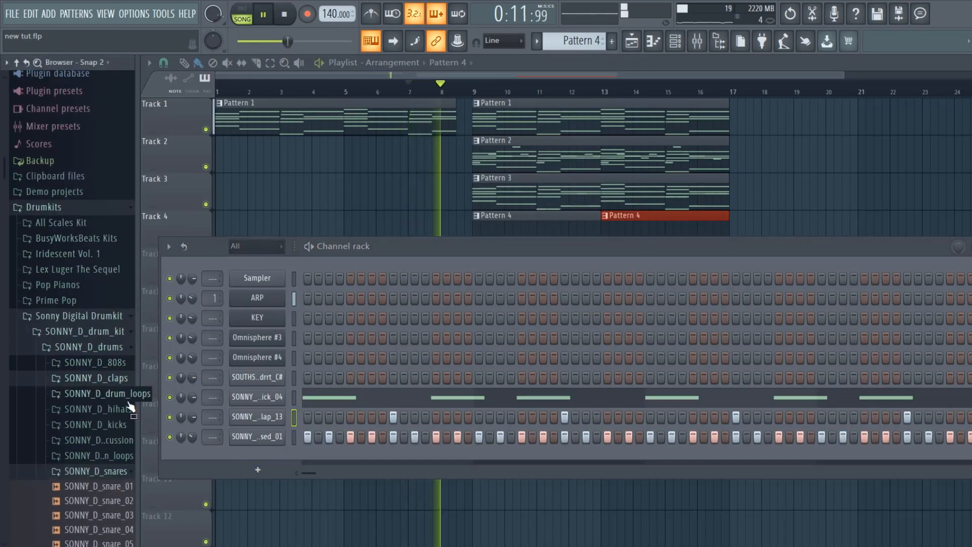
- Audition the closed hi-hat samples from 01 onward during playback and load SONNY_D_hihat_closed_08 into the hi-hat channel
click(124, 408)
scroll(123, 409, down, 2)
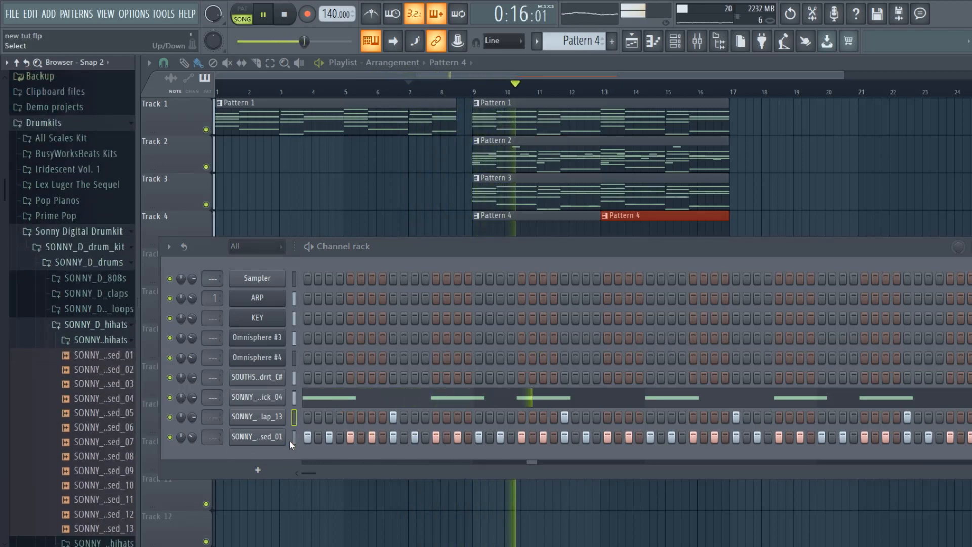
click(117, 357)
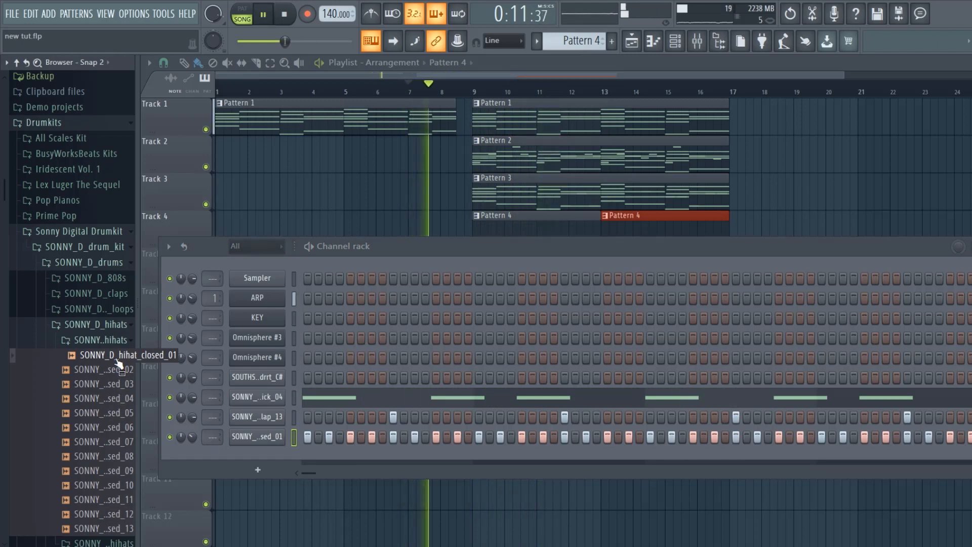
key(Down)
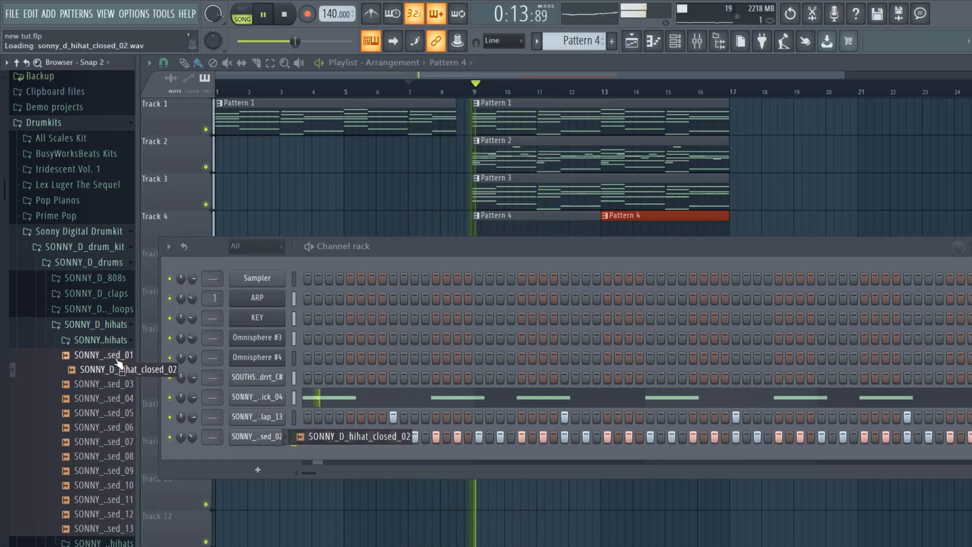
key(Down)
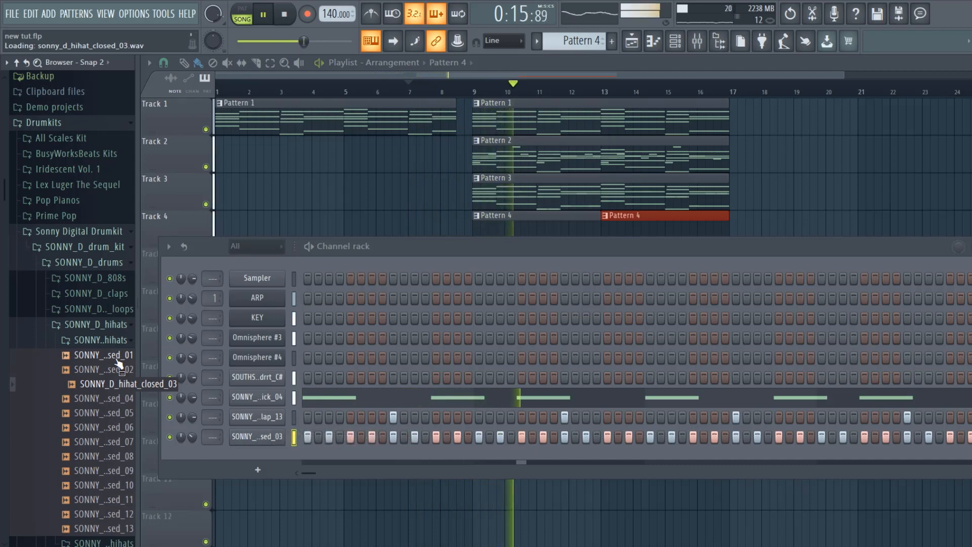
key(Down)
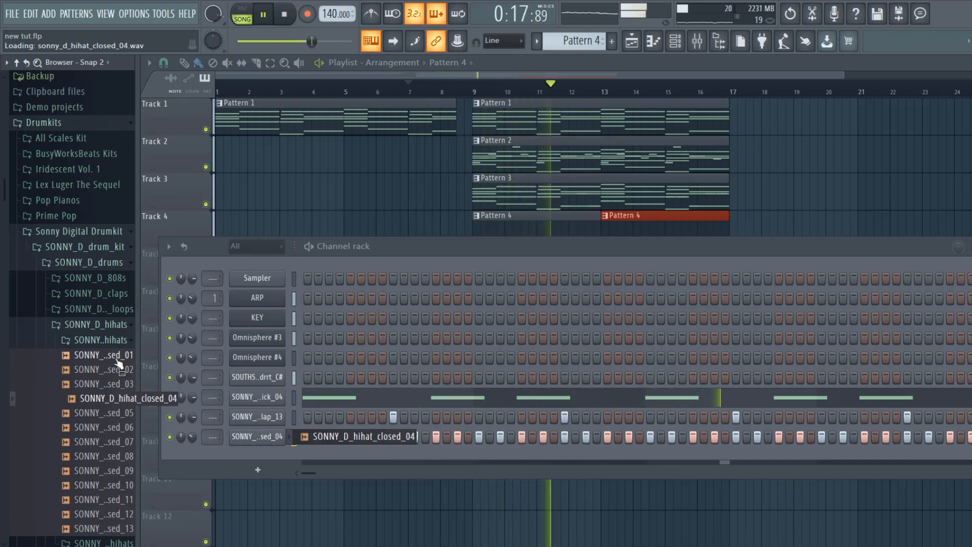
key(Down)
key(Down)
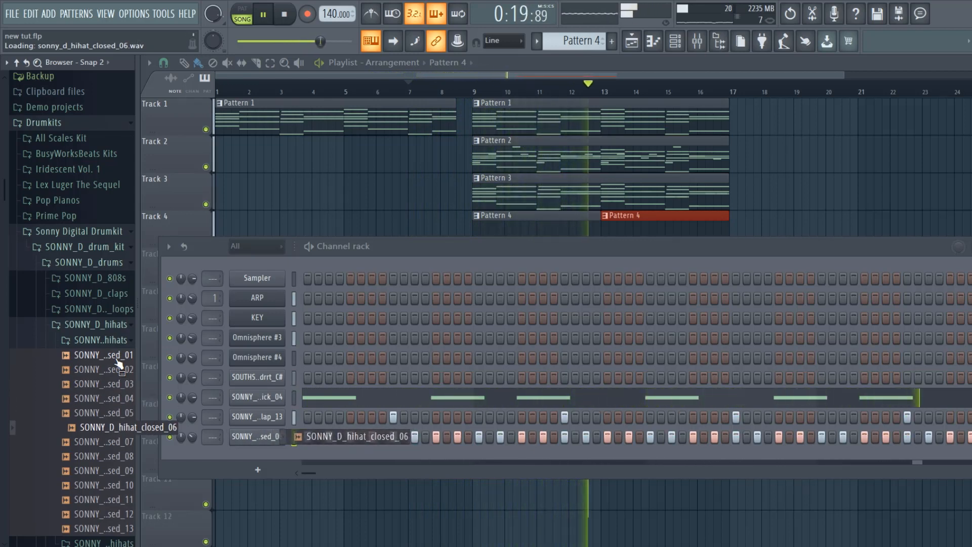
key(Down)
key(Down)
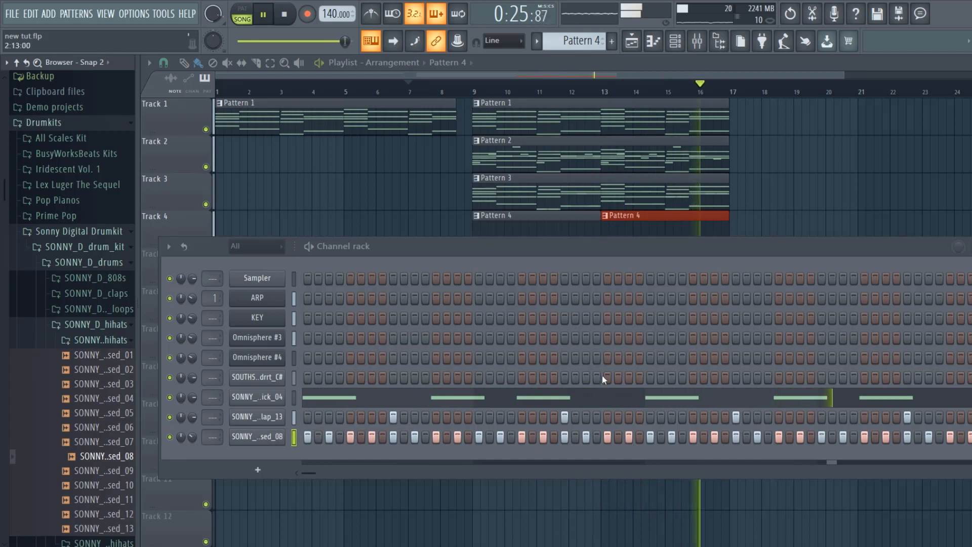
key(space)
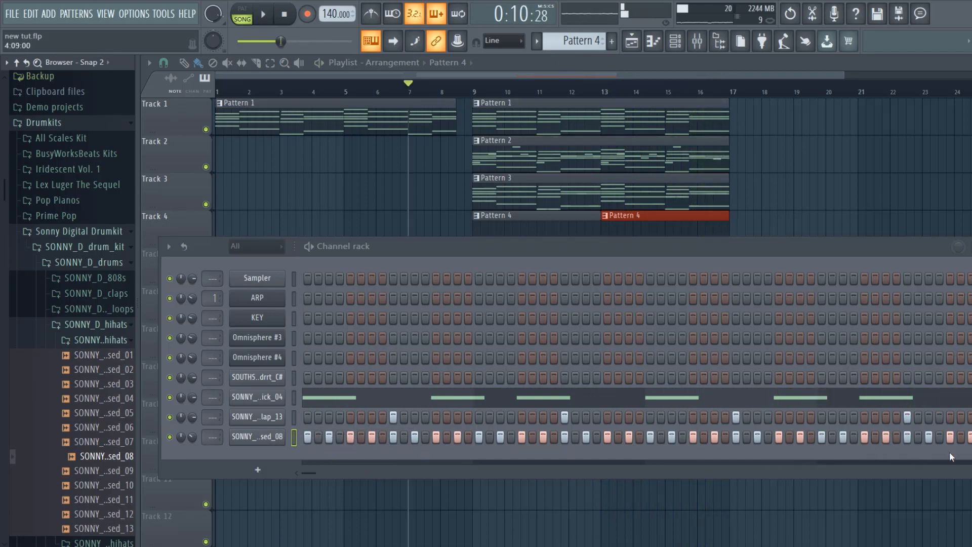
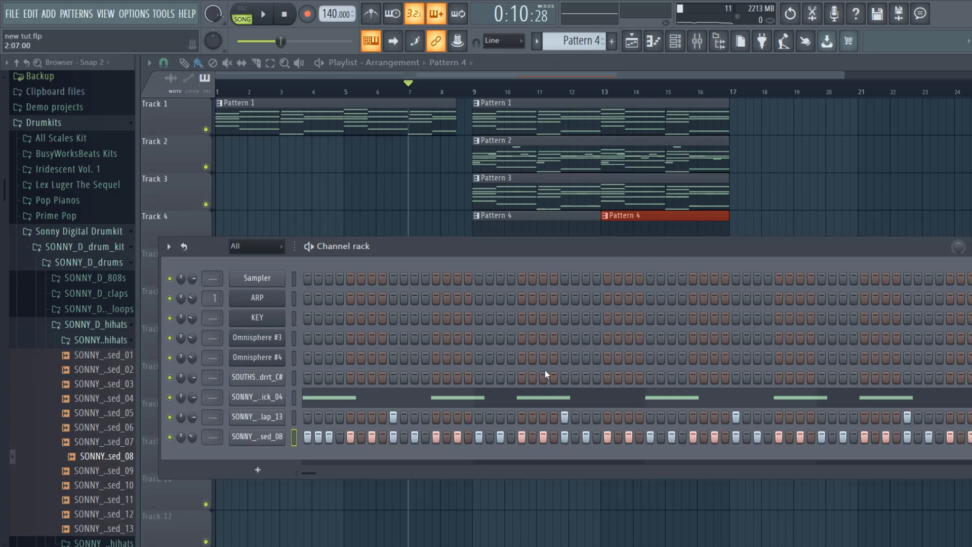
- During playback, add extra closed hi-hat hits on step 14 of bar 1, steps 2 and 14 of bar 3, and step 10 of bar 4
key(space)
click(446, 438)
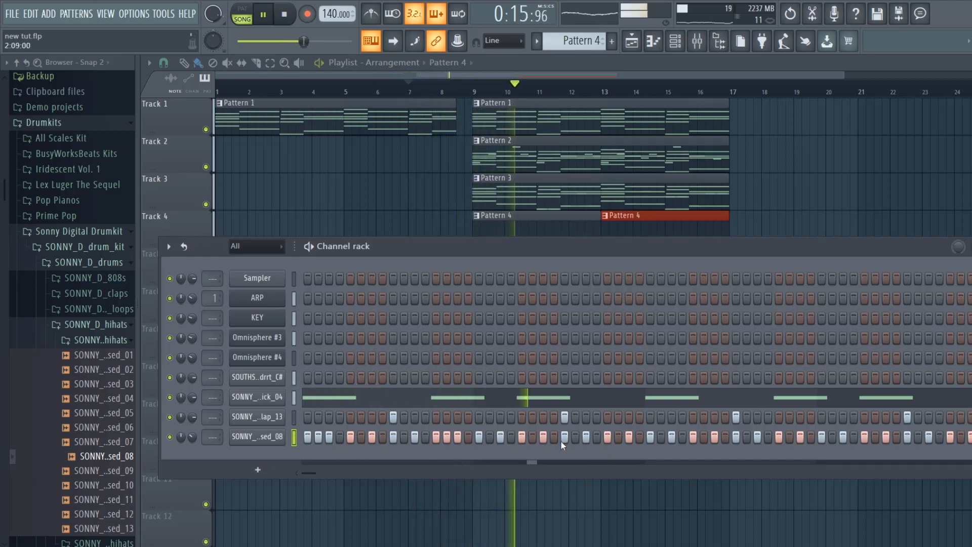
click(660, 436)
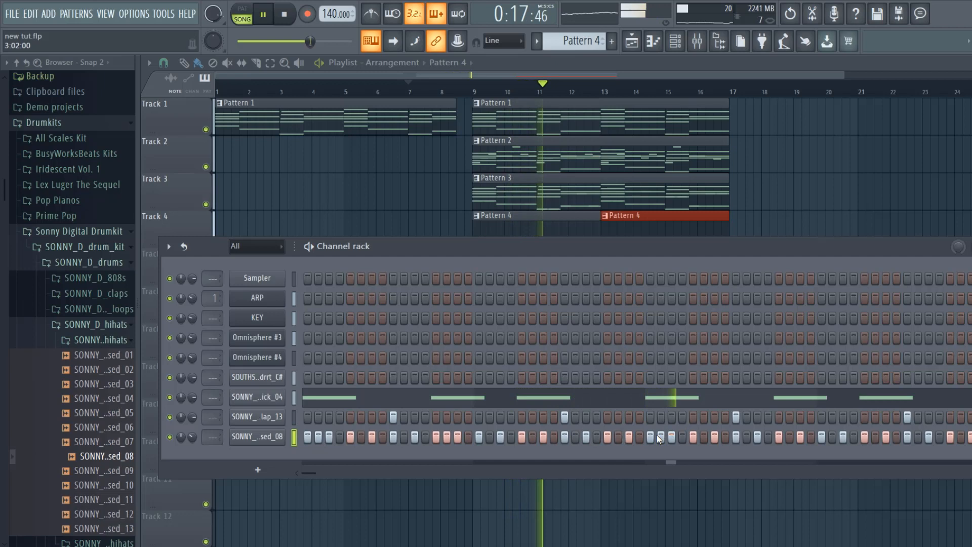
click(790, 436)
click(917, 437)
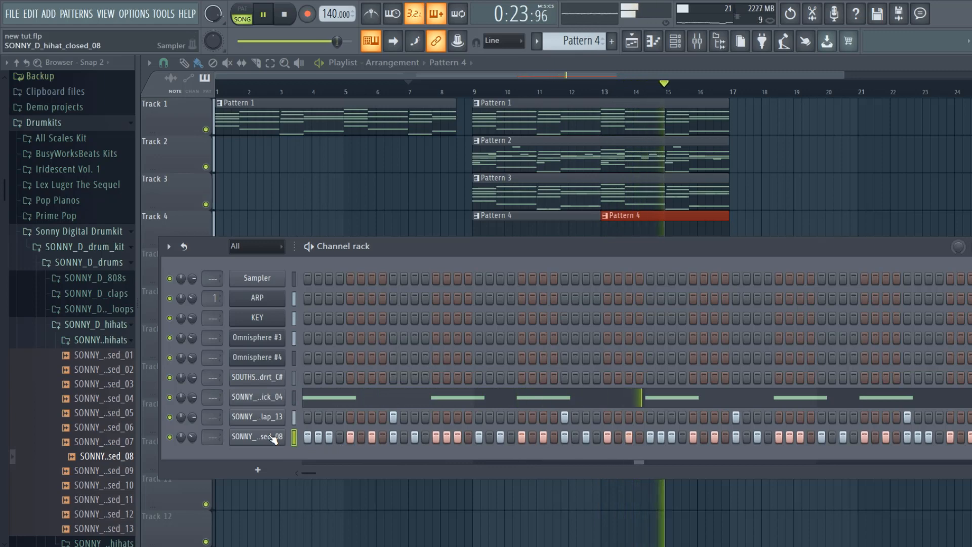
- In the closed hi-hat's piano roll, set the snap to 1/3 step and paint a roll over the first two steps of bar 1
right_click(275, 437)
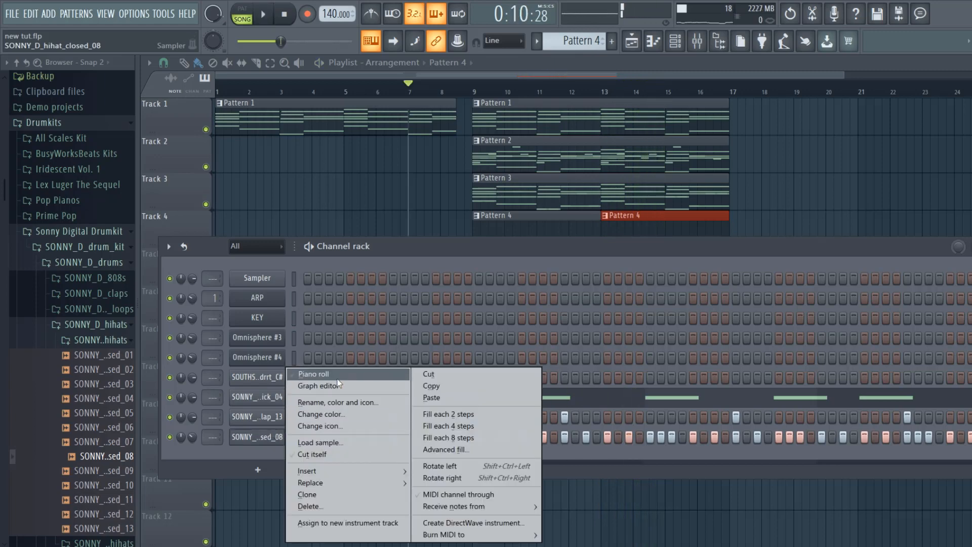
click(303, 375)
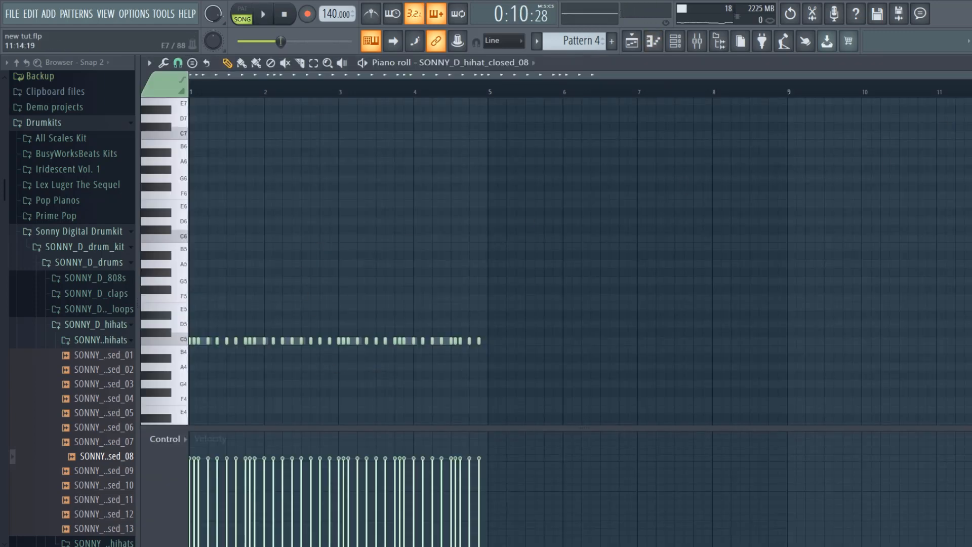
drag(969, 75, 519, 91)
click(177, 63)
click(385, 275)
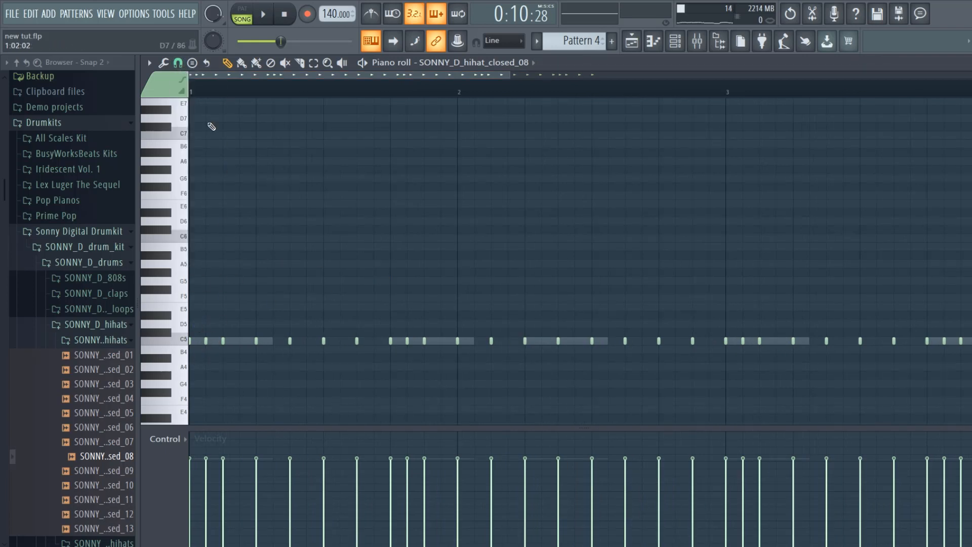
click(178, 62)
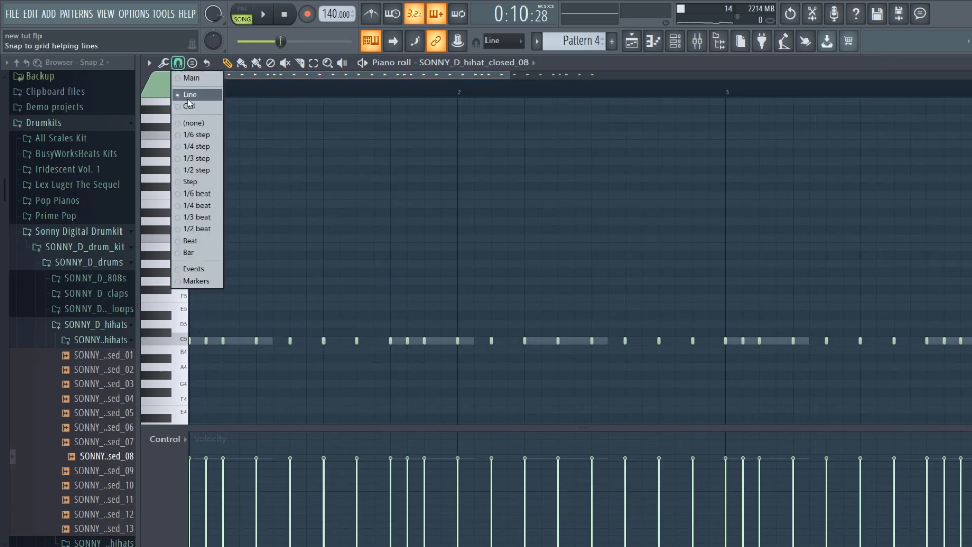
click(197, 159)
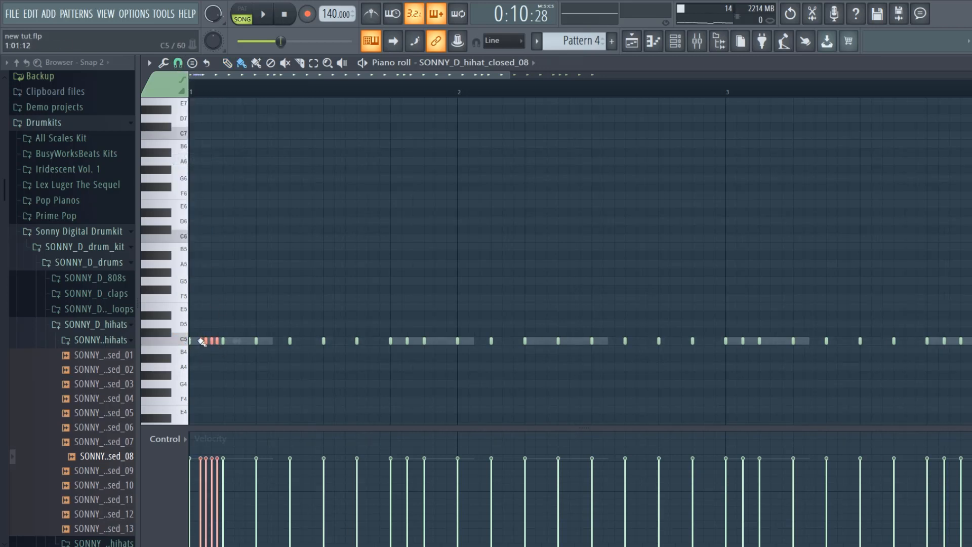
- Paint a 1/3-step hi-hat roll from step 13 to 15 of bar 2 and replace bar 3's second hit with two triplet notes
key(space)
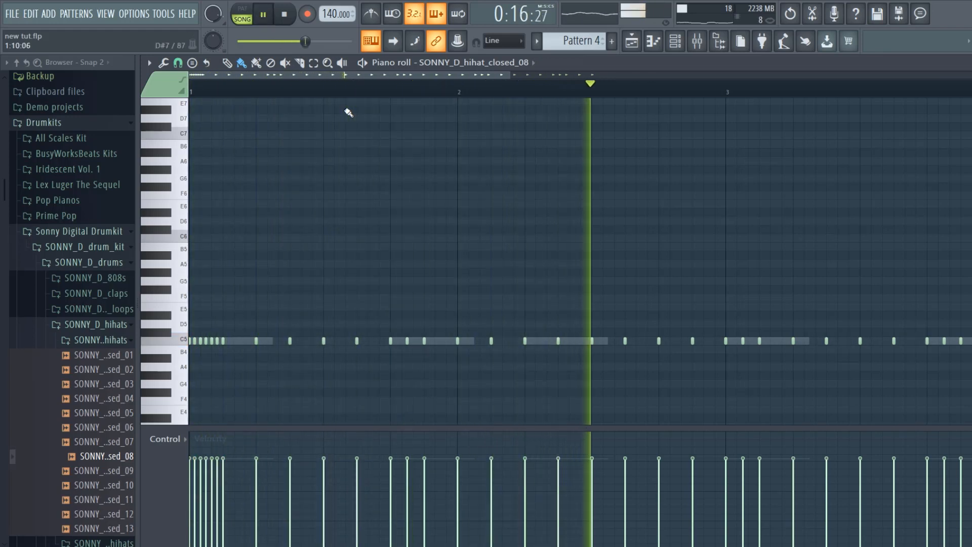
key(space)
click(664, 341)
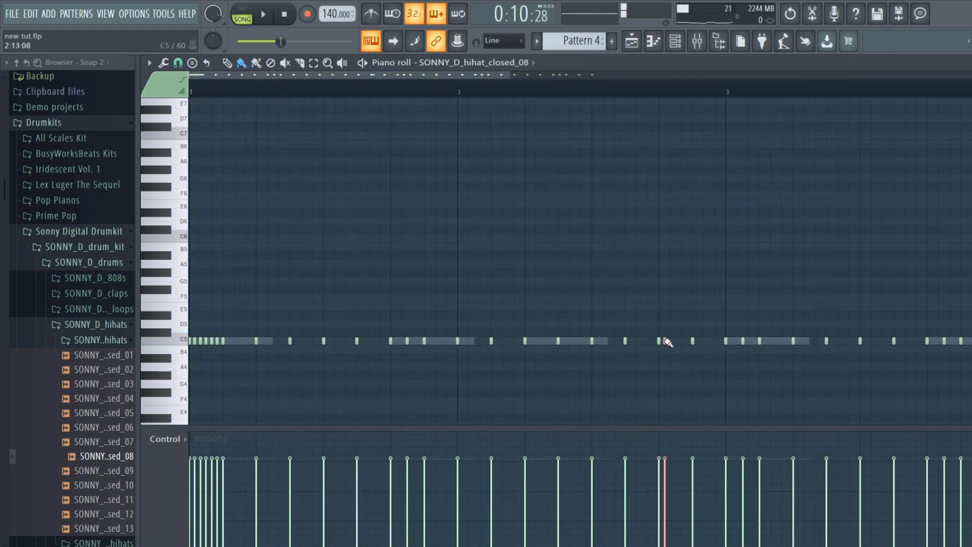
drag(681, 346, 687, 346)
key(space)
key(space)
right_click(743, 342)
click(737, 341)
click(748, 341)
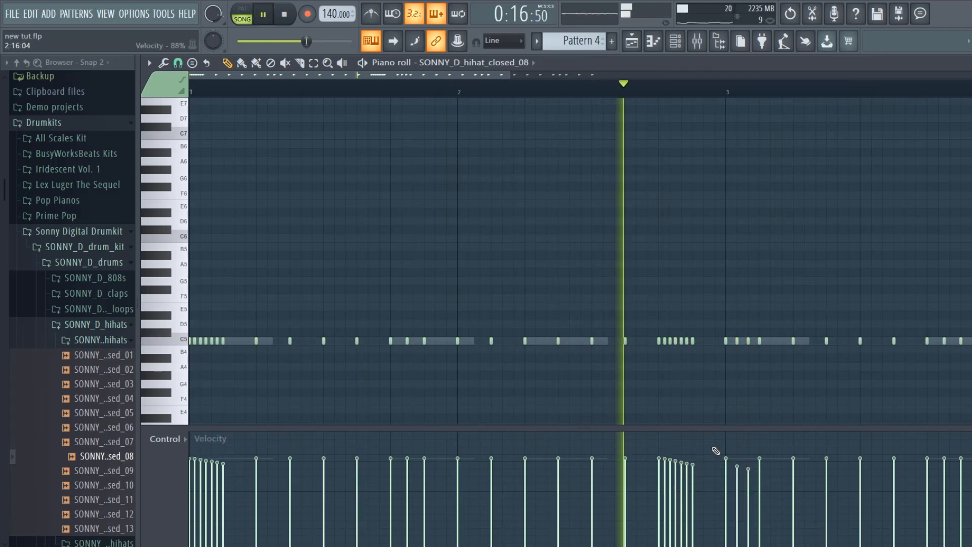
- Stop playback and paint a 1/3-step hi-hat roll from step 13 to 15 of bar 3
key(space)
click(30, 14)
click(43, 34)
click(241, 63)
drag(933, 341, 955, 340)
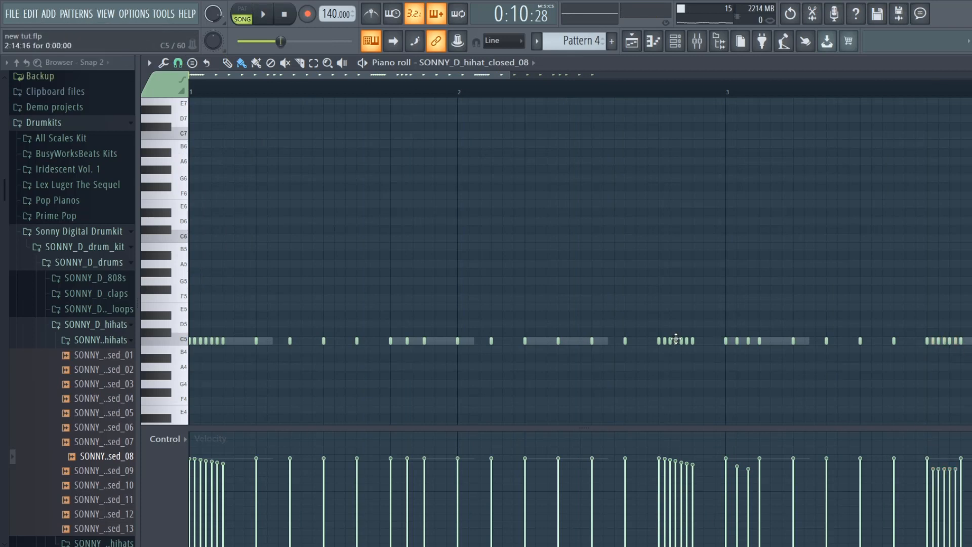
- Add a hi-hat note on step 10 of bar 2 and delete the five roll notes between steps 13 and 15 of that bar
key(space)
click(608, 341)
key(space)
right_click(665, 341)
right_click(670, 342)
right_click(676, 341)
right_click(682, 341)
right_click(686, 341)
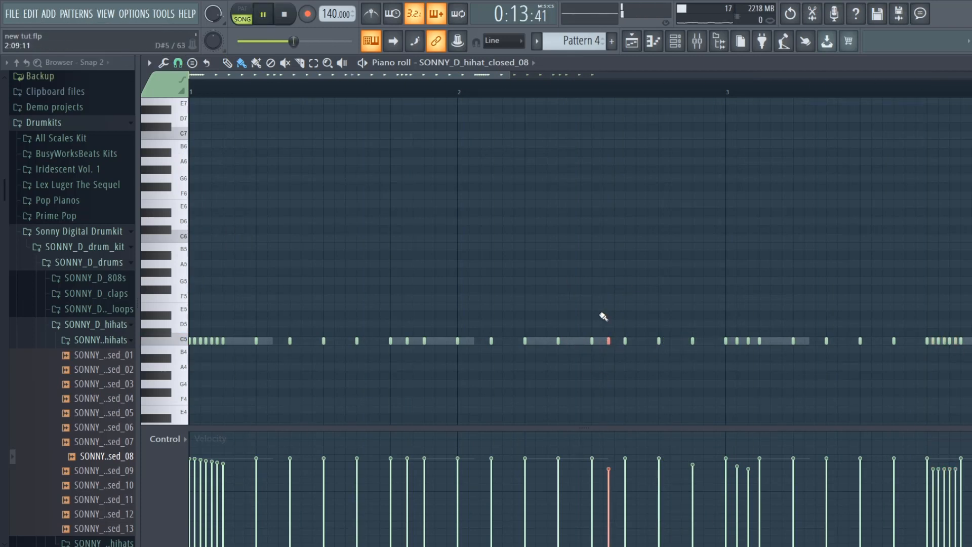
- Replace the two triplet notes at the start of bar 3 with a full 1/3-step hi-hat roll
scroll(603, 316, right, 4)
right_click(484, 341)
right_click(496, 341)
drag(480, 340, 501, 341)
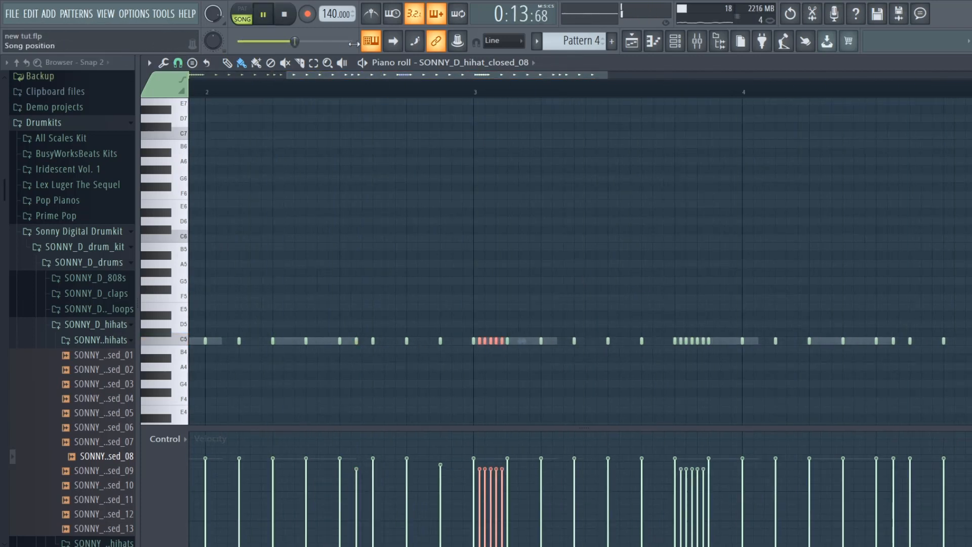
- Replace the inner notes of bar 3's closing roll with two evenly spaced triplet notes and add a hit on step 14 of bar 4
right_click(680, 341)
right_click(686, 340)
right_click(692, 341)
right_click(697, 340)
right_click(703, 341)
click(686, 340)
click(697, 341)
click(966, 341)
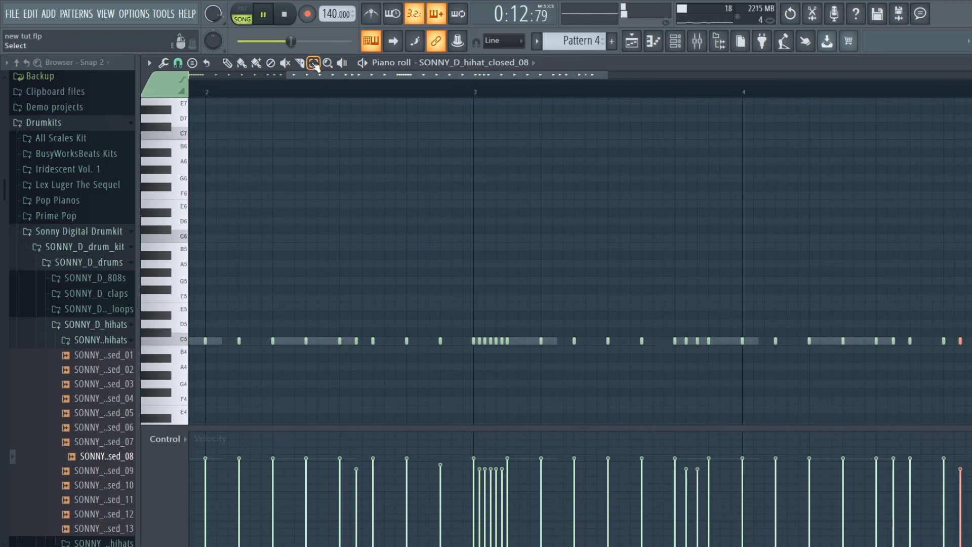
- Lower the bar 1 roll's last three notes, the bar 3 roll's first three notes and bar 4's last three hits to A#4
drag(493, 325, 521, 353)
drag(558, 75, 453, 88)
key(space)
drag(509, 75, 496, 112)
mouse_move(230, 353)
mouse_down()
mouse_move(208, 322)
mouse_move(220, 358)
mouse_up()
drag(793, 351, 765, 325)
key(space)
drag(756, 340, 757, 358)
drag(487, 76, 675, 78)
drag(782, 341, 783, 358)
drag(485, 75, 696, 83)
key(space)
- Return the bar 1 roll to C5, lower that bar's last three hits to A#4, A4 and A#4, and bar 3's last two to A#4
drag(222, 370, 188, 354)
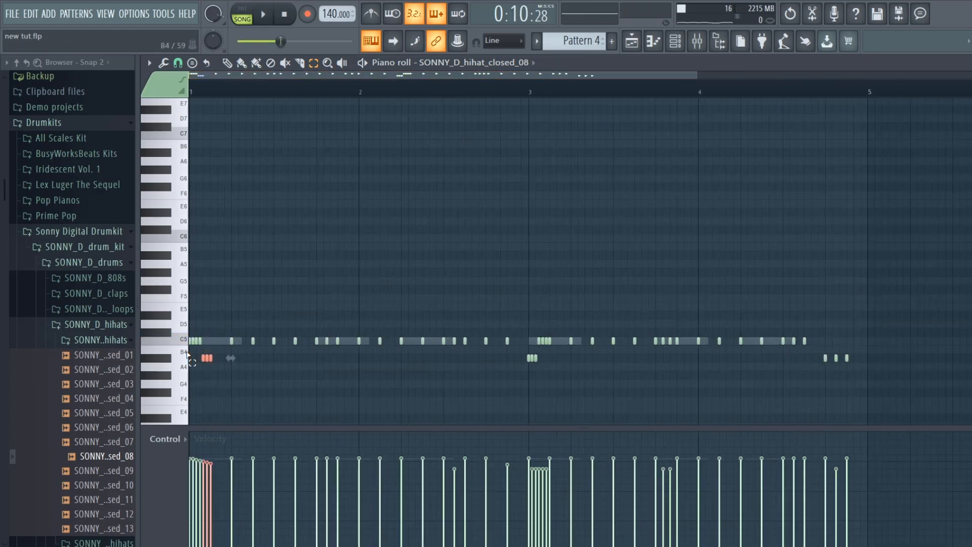
drag(338, 375, 337, 358)
drag(666, 349, 682, 326)
drag(670, 340, 670, 358)
key(space)
- Edit note pan, sweeping bar 1's roll from right to centre and bar 3's from left to centre, alternating sides on other fills, and close the piano roll
click(194, 168)
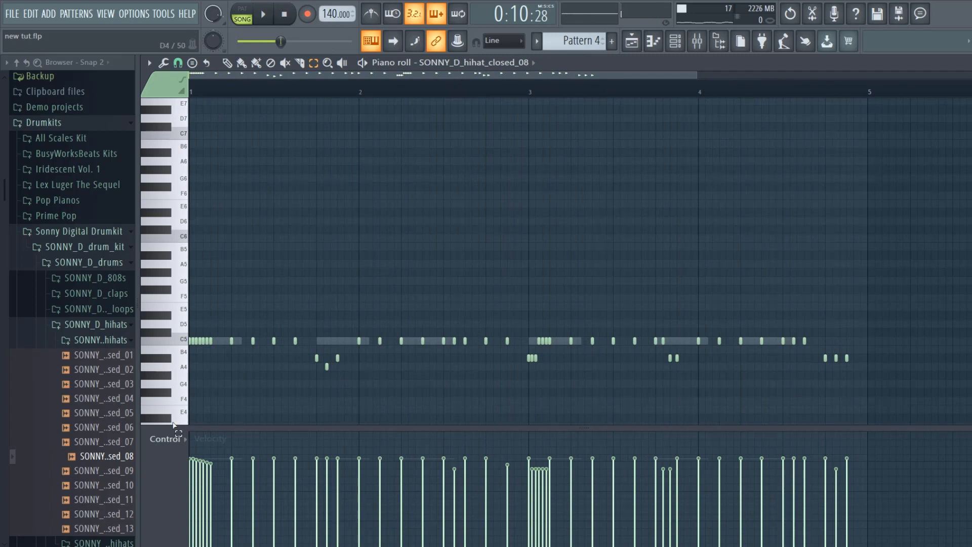
click(175, 447)
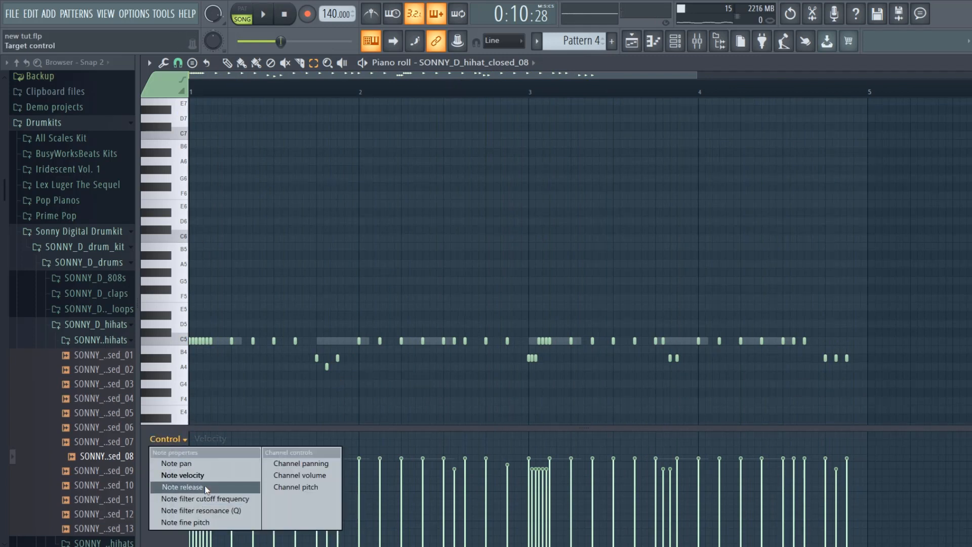
click(212, 463)
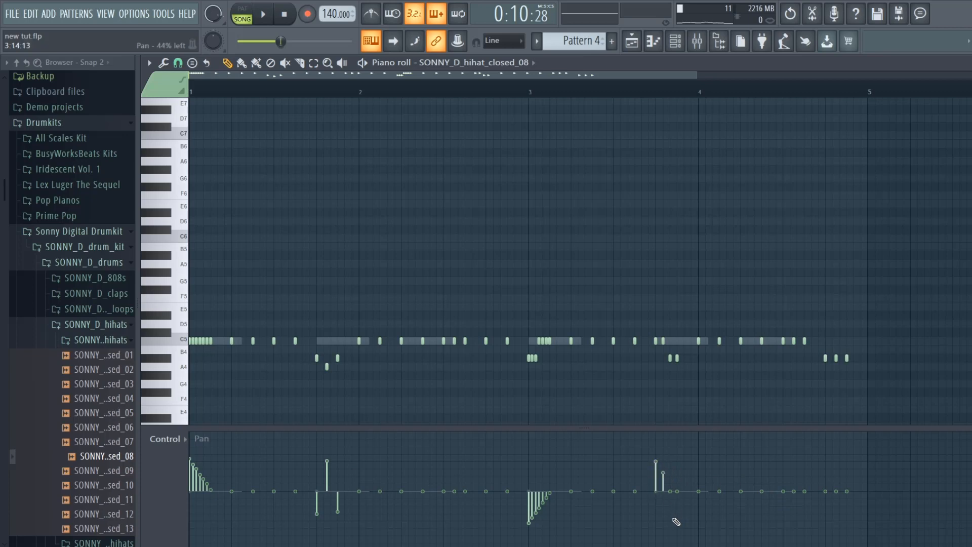
click(783, 459)
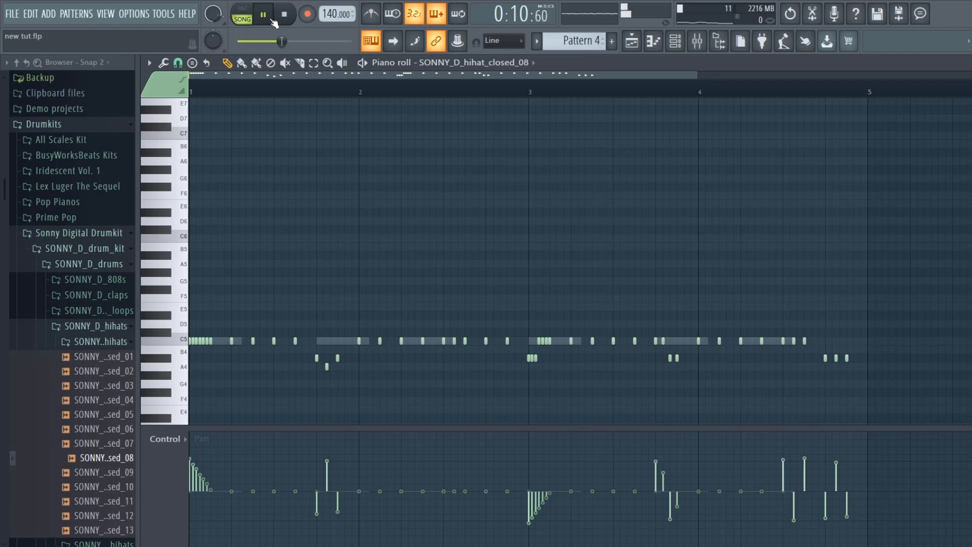
key(Escape)
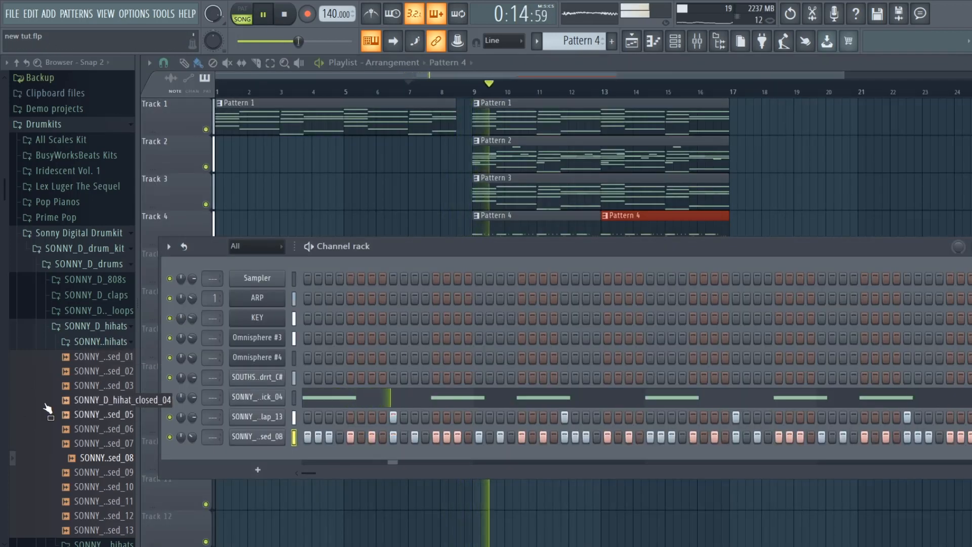
- Browse the drum kits for open hats, add Open Hat C3 from X Drums as a new channel and place a hit on step 13 of bar 1
click(104, 342)
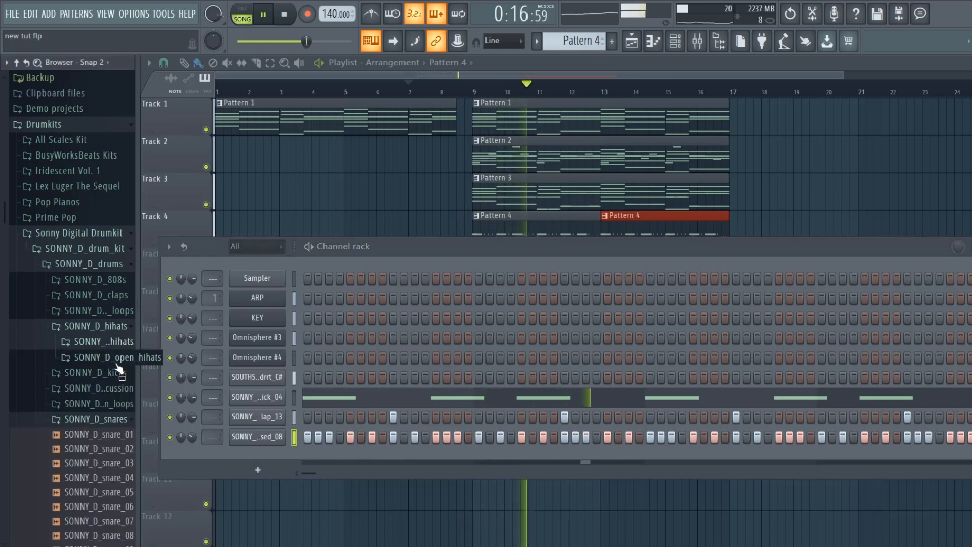
click(104, 357)
click(104, 386)
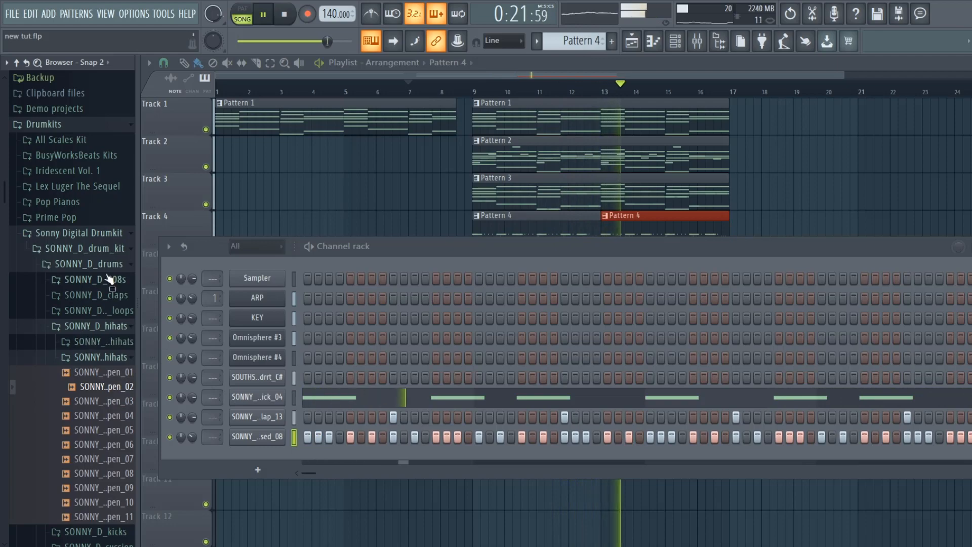
key(space)
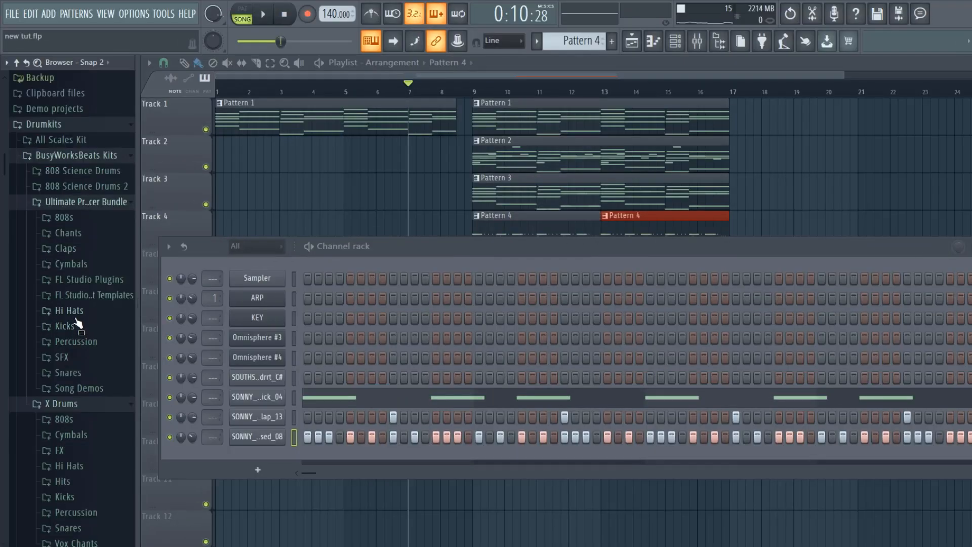
click(68, 311)
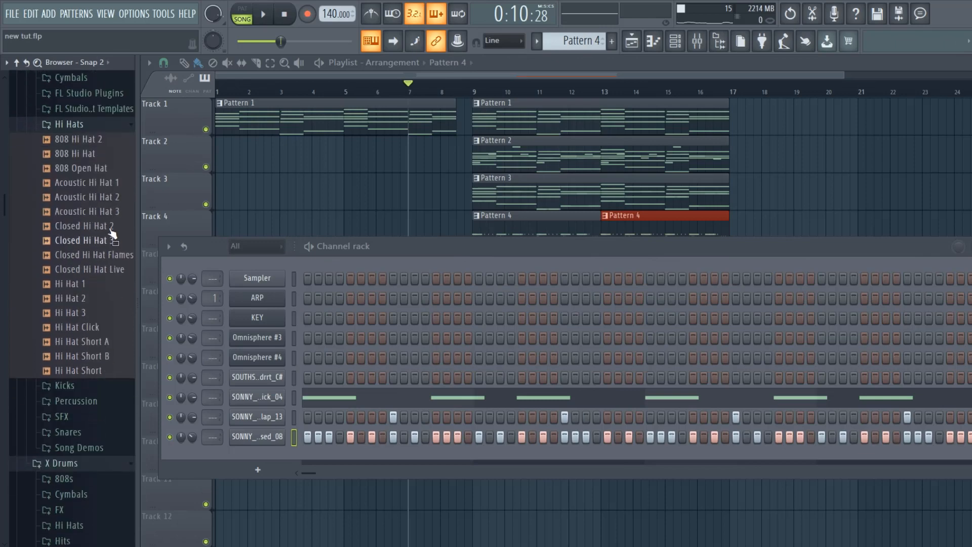
drag(84, 486, 264, 470)
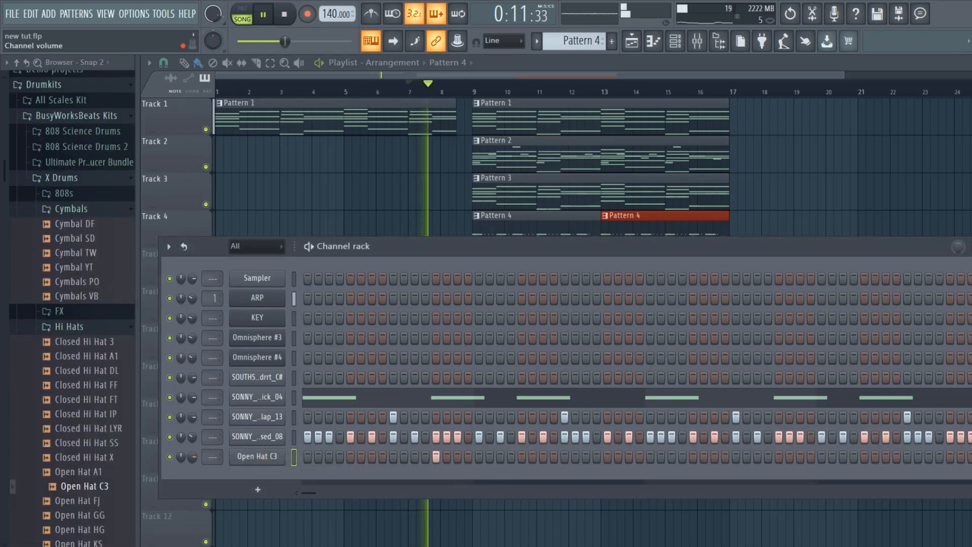
- Lower the Open Hat C3 channel's volume and add its hits on step 13 of bars 2, 3 and 4
drag(192, 456, 192, 483)
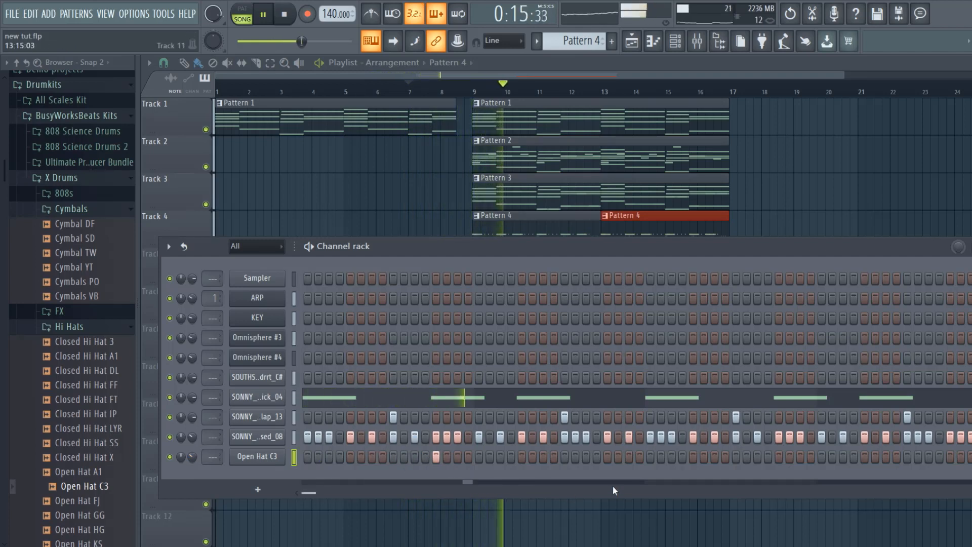
click(607, 457)
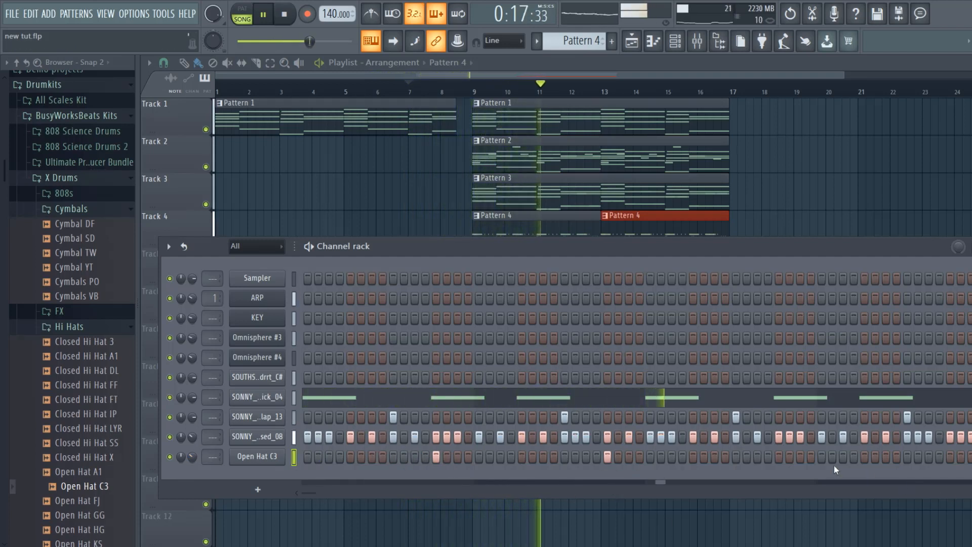
click(778, 456)
click(949, 456)
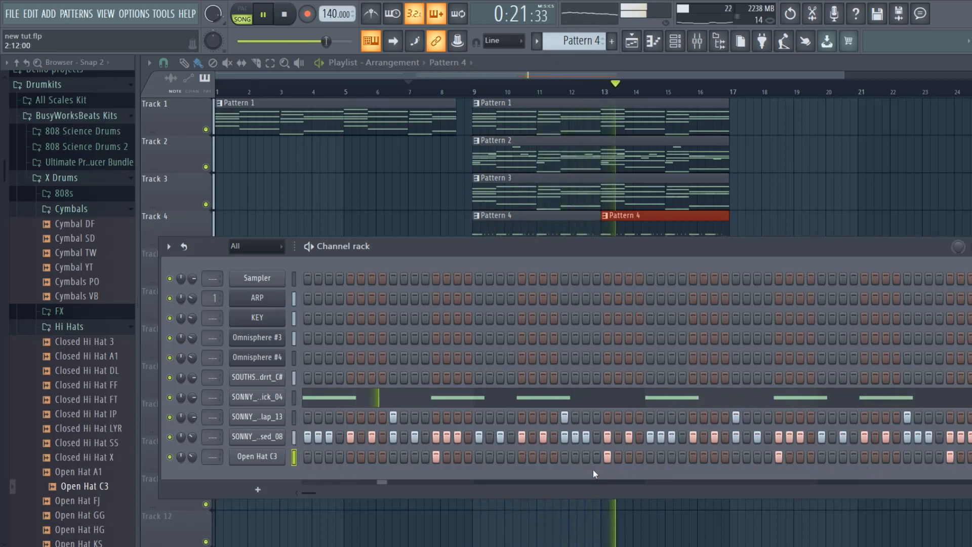
- Move the open hat hits in bars 2 and 4 from step 13 to step 9 and stop playback
click(564, 456)
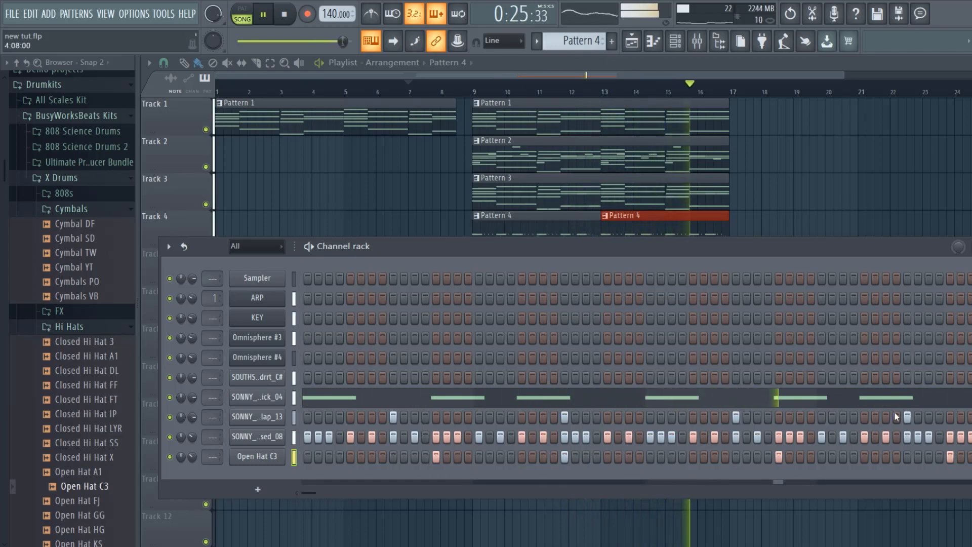
click(907, 456)
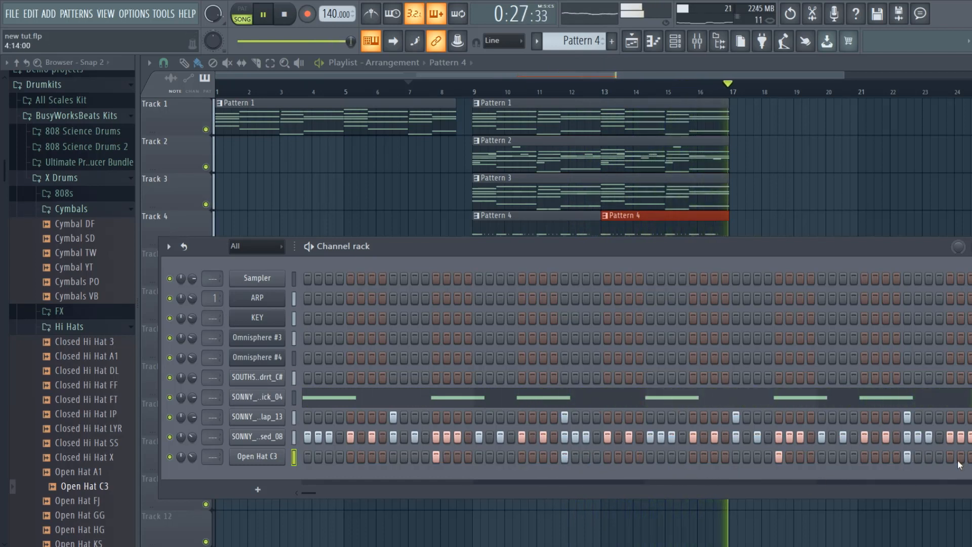
key(space)
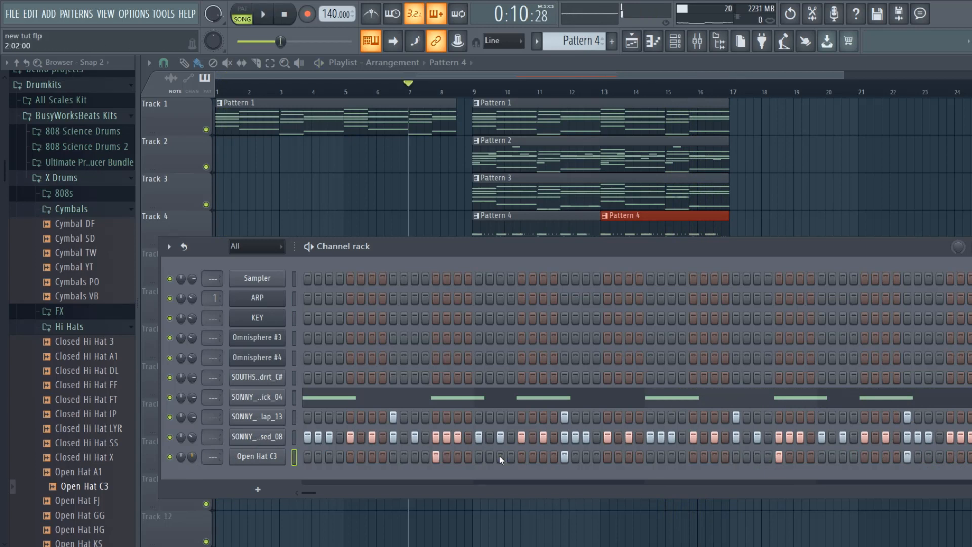
- Add a quick fade out to the Open Hat C3 sample, close its settings and start playback
click(248, 454)
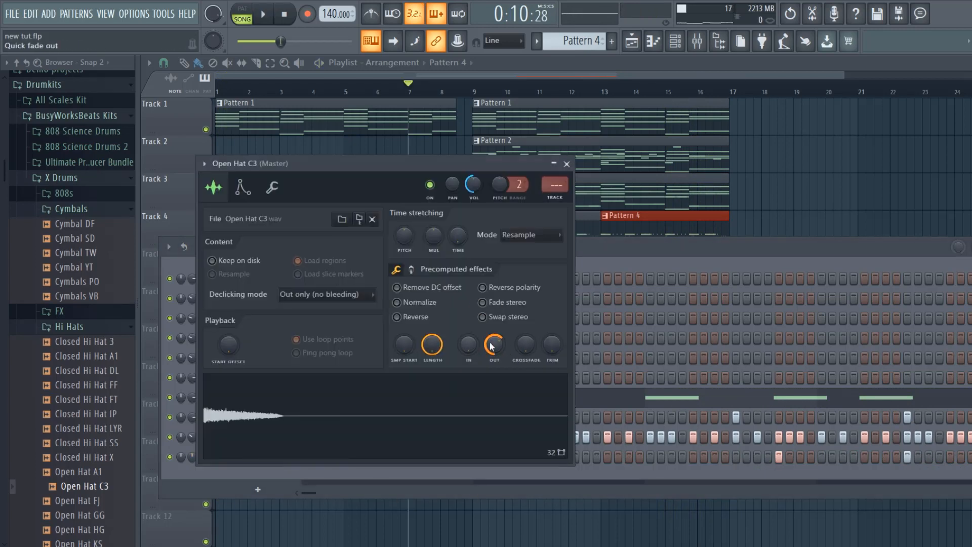
click(566, 165)
key(space)
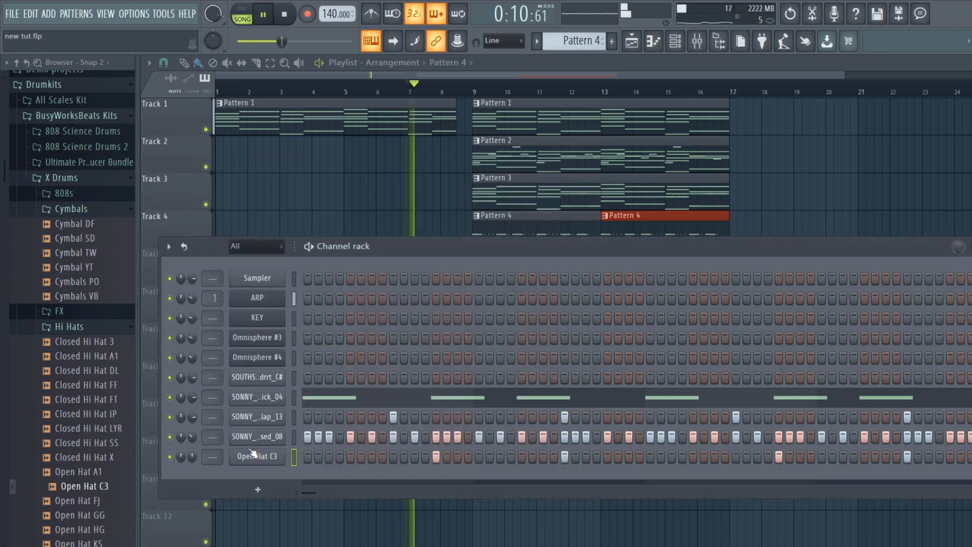
- Open the SONNY_D_hihat_closed_08 channel's miscellaneous settings and increase its time shift while the song plays
click(253, 437)
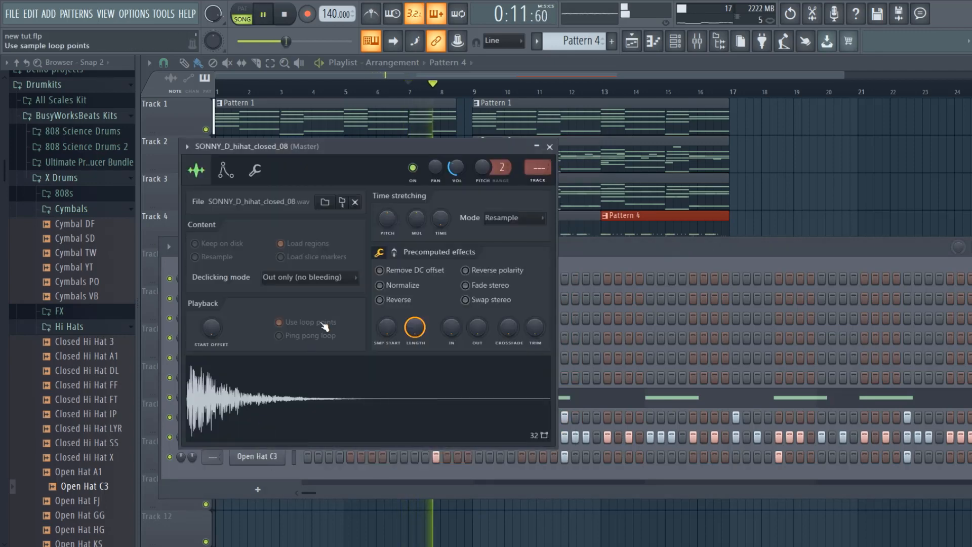
click(268, 170)
drag(431, 218, 431, 207)
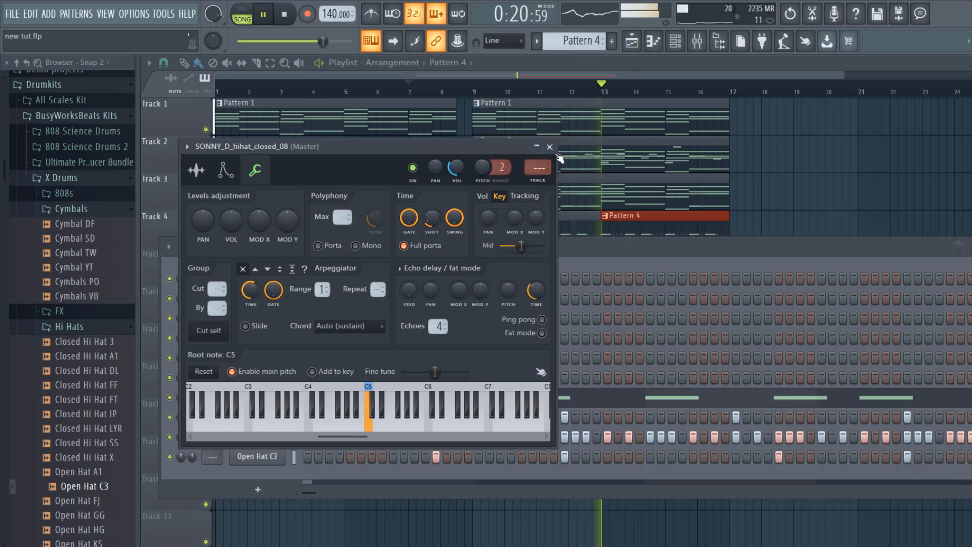
- Make the SONNY_D_hihat_closed_08 channel cut itself with group 6 by 6 and close its settings
click(550, 148)
click(222, 341)
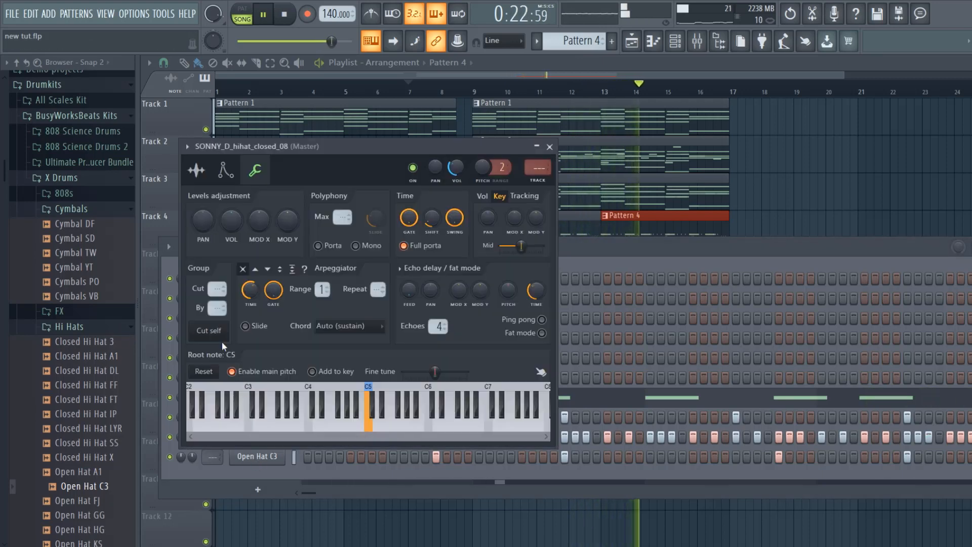
click(221, 339)
drag(557, 142, 553, 145)
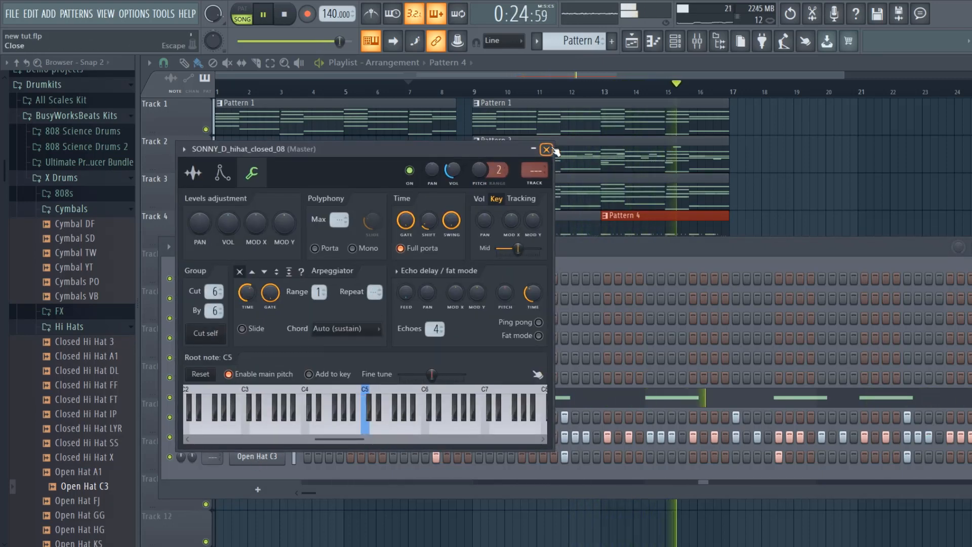
click(546, 149)
- Open the Open Hat C3 channel's miscellaneous settings, make it cut itself with group 7 by 7 and replay the song
click(257, 456)
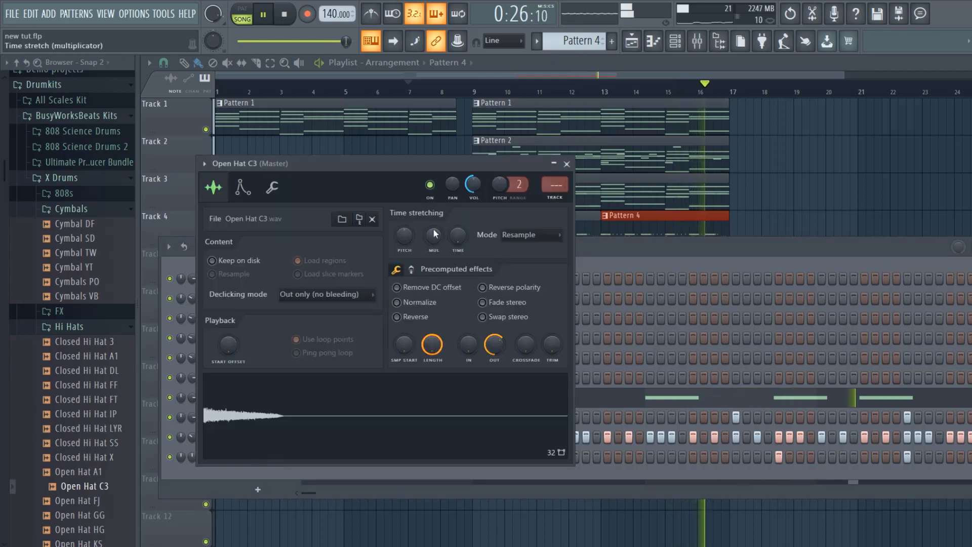
click(272, 198)
key(space)
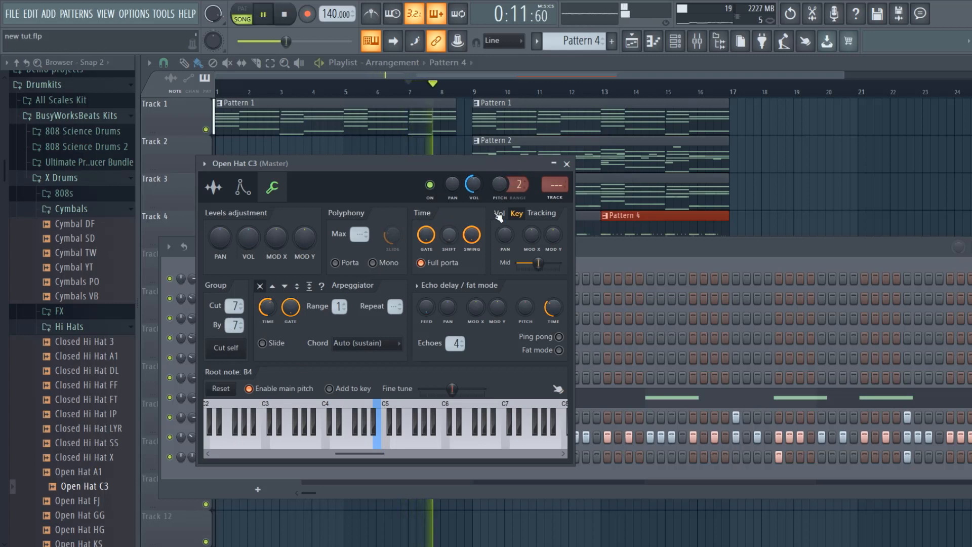
- Try root notes B4 and A4 for the Open Hat C3 sample during playback, settle on A#4 and close its settings
right_click(377, 418)
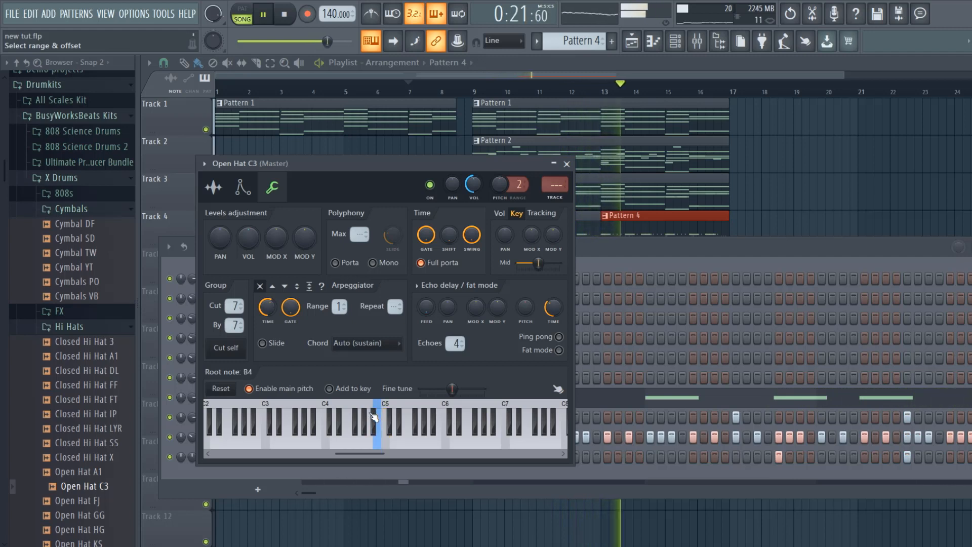
right_click(369, 416)
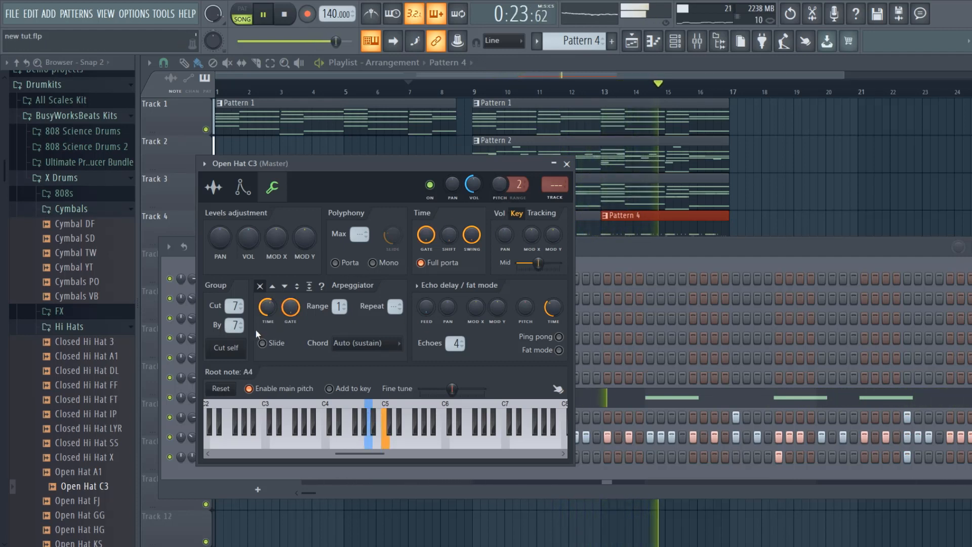
right_click(374, 413)
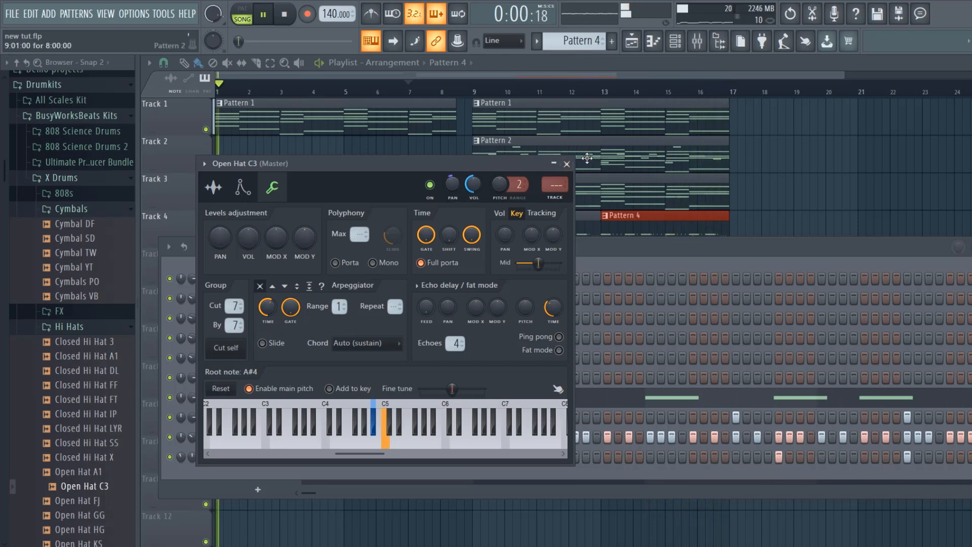
click(568, 164)
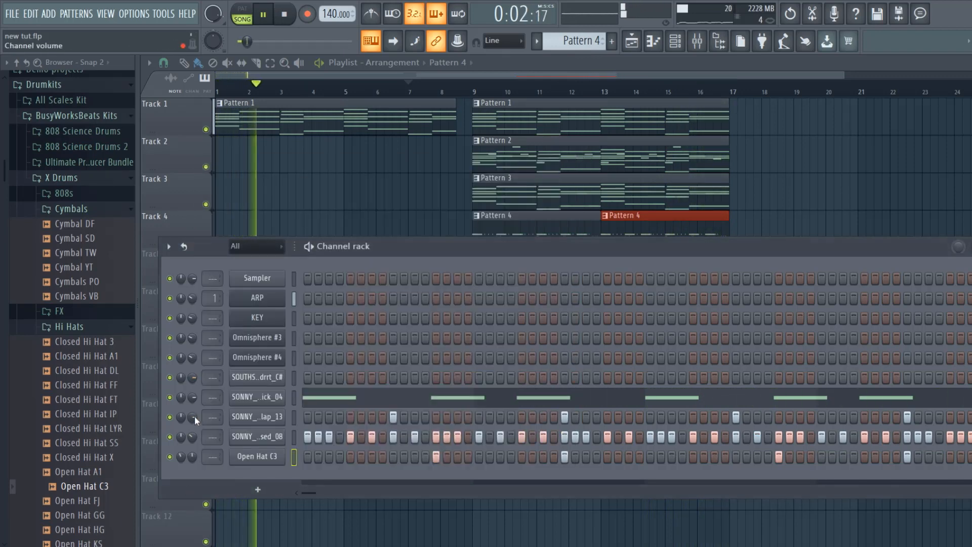
- Review the Open Hat C3 channel's settings and open those of the SOUTHSIDE_808_drrt_C# channel
click(247, 457)
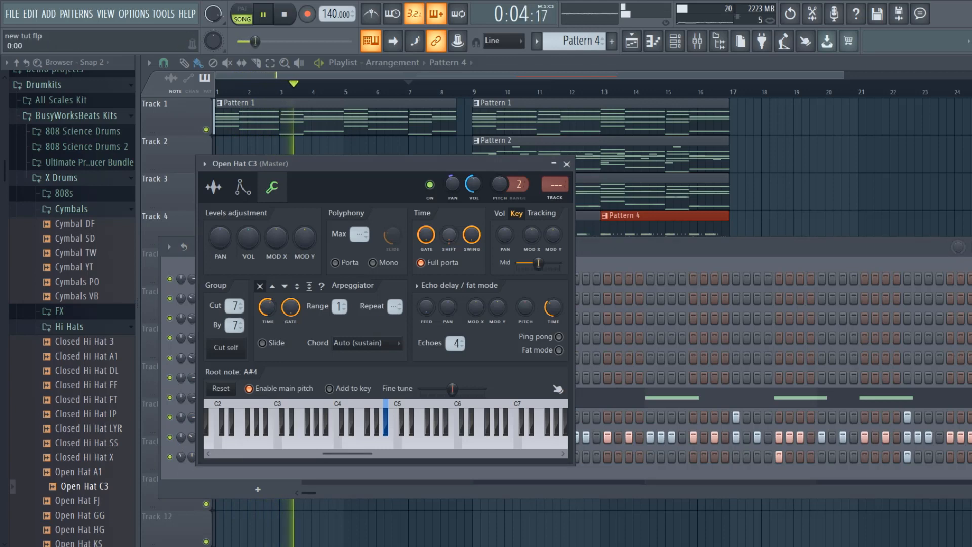
click(567, 164)
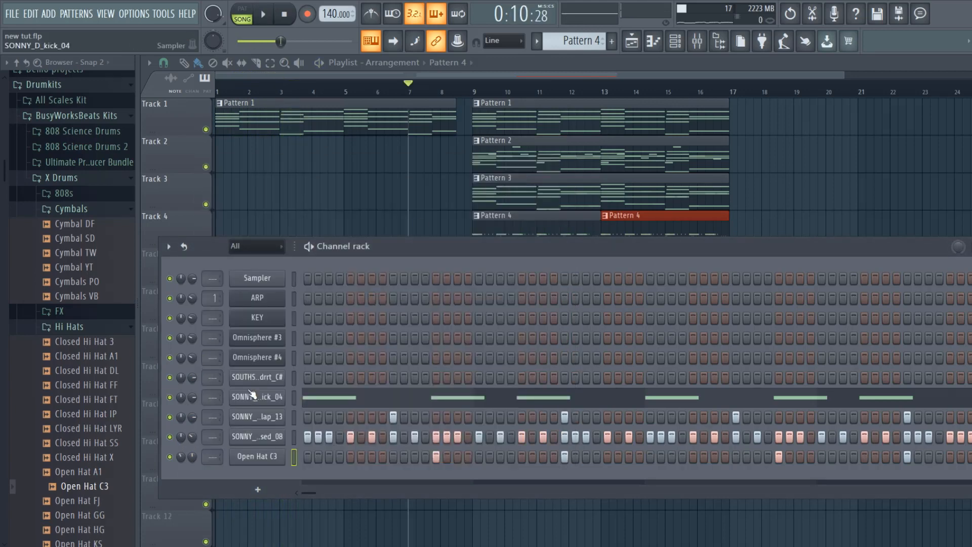
click(284, 377)
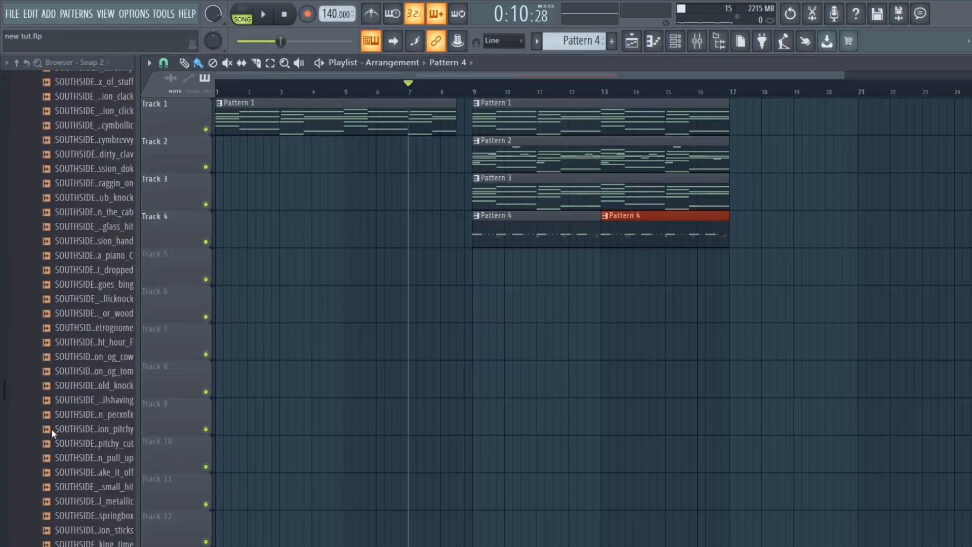
- Place the producer tag sample on Track 5 just before bar 9 and the LEX_LUGER_cymbal_crash_king clip on Track 7 at bar 8
scroll(53, 430, down, 10)
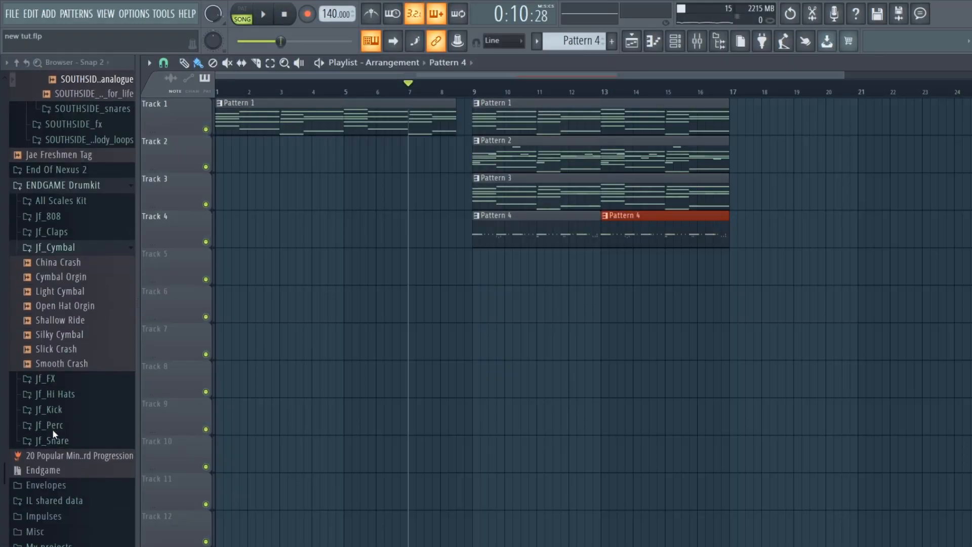
drag(59, 154, 459, 268)
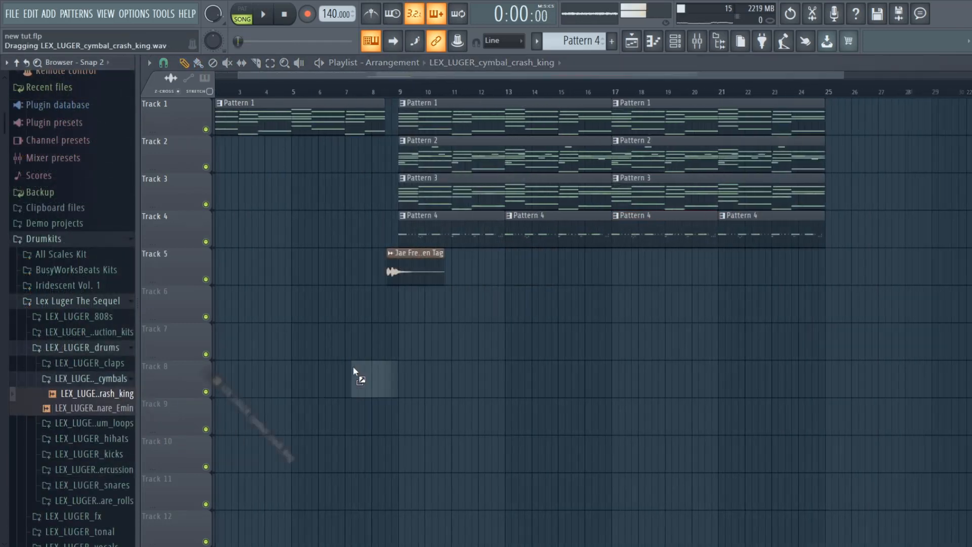
drag(354, 373, 375, 349)
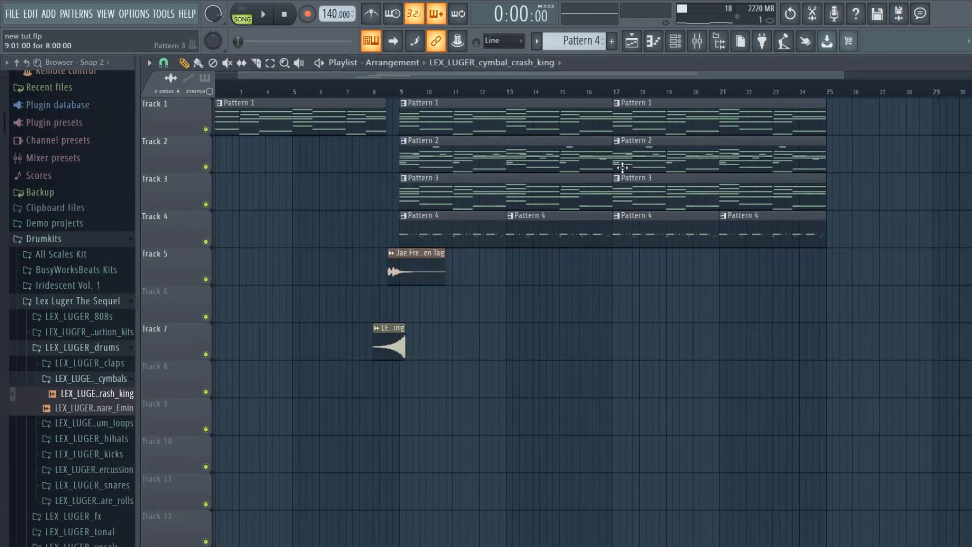
- Shorten the reversed cymbal crash with time stretching so it ends at bar 9, and set its mode to Stretch
click(687, 40)
click(631, 353)
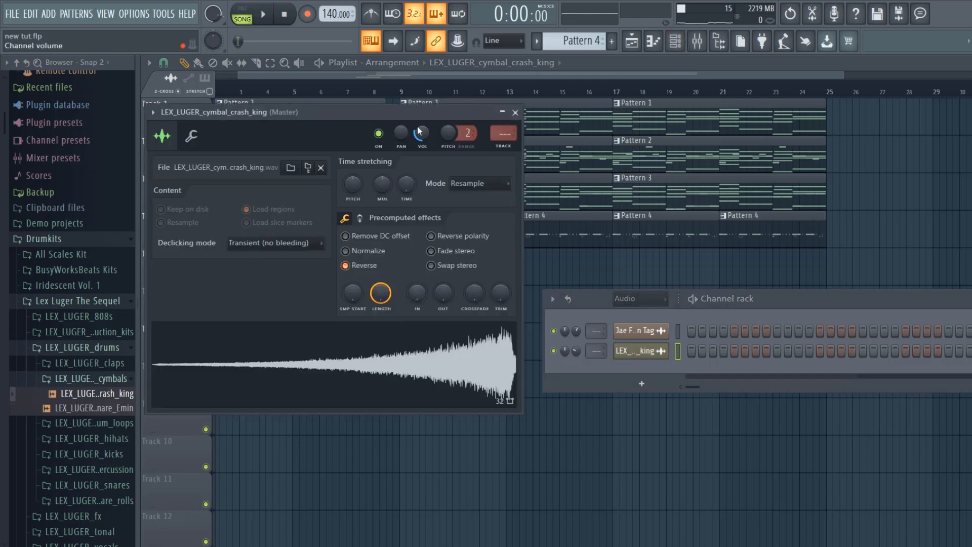
drag(415, 115, 881, 247)
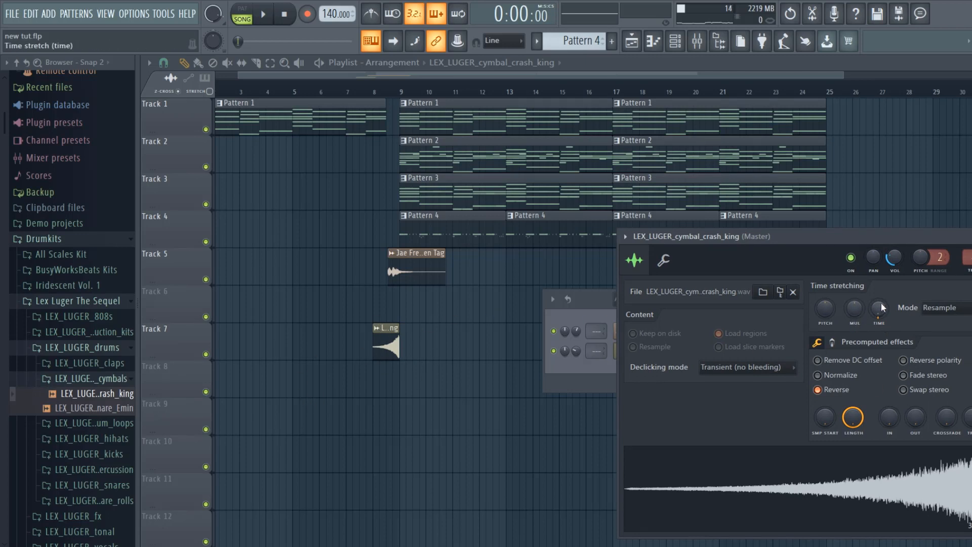
click(945, 308)
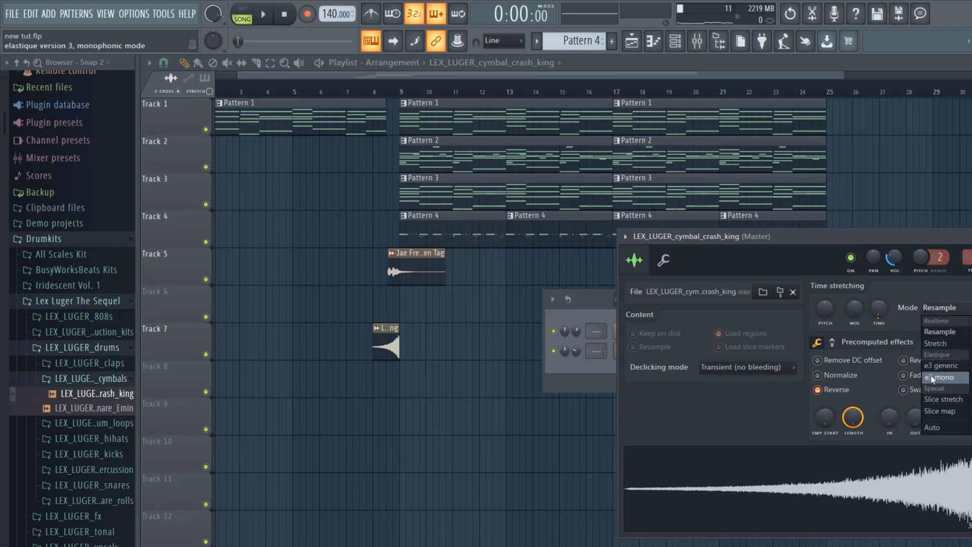
click(925, 342)
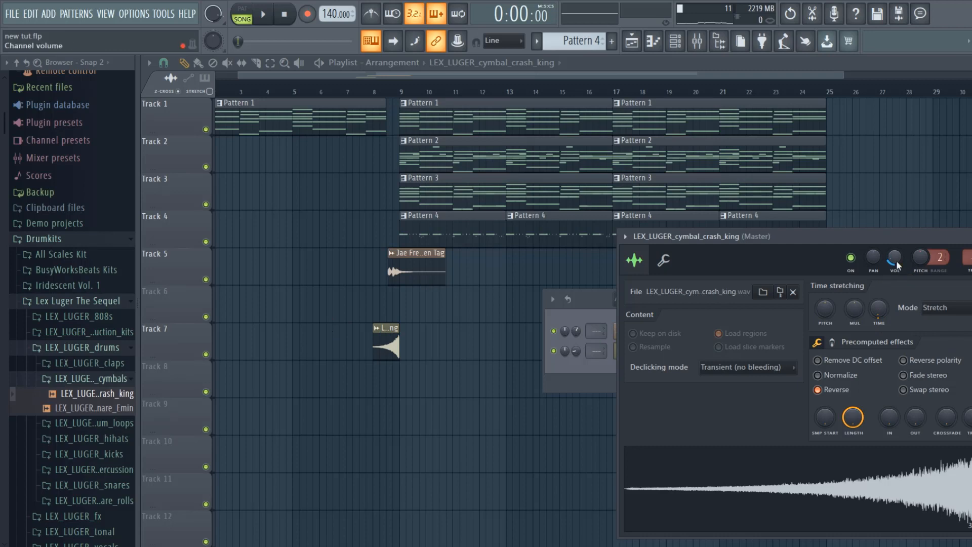
- Play the song from bar 5, increase the KEY channel's time shift in its miscellaneous settings and close them
click(303, 87)
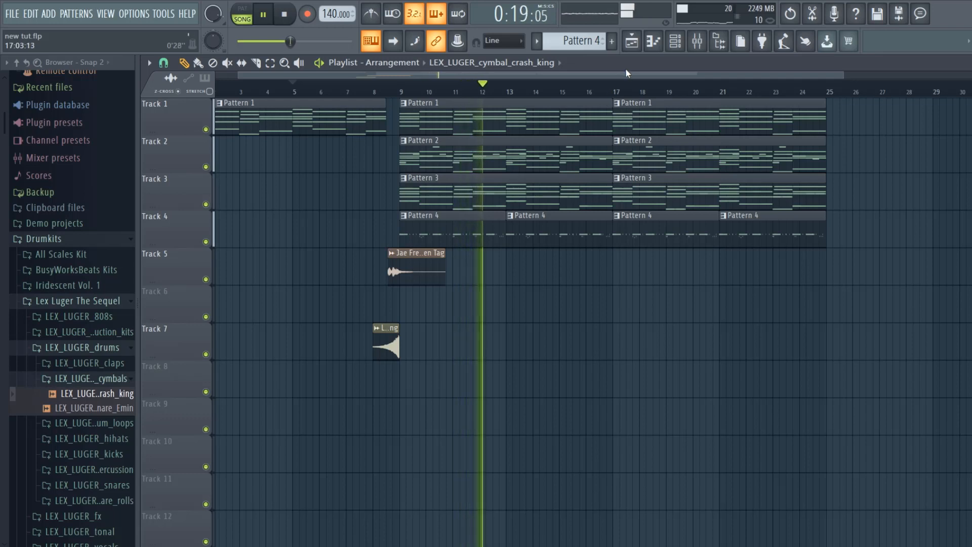
click(676, 43)
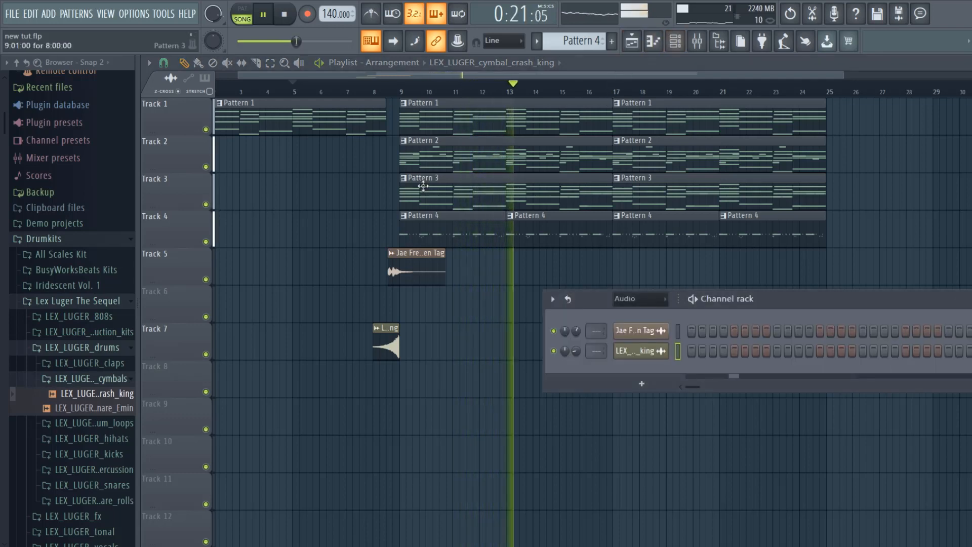
scroll(587, 46, up, 2)
scroll(595, 49, up, 1)
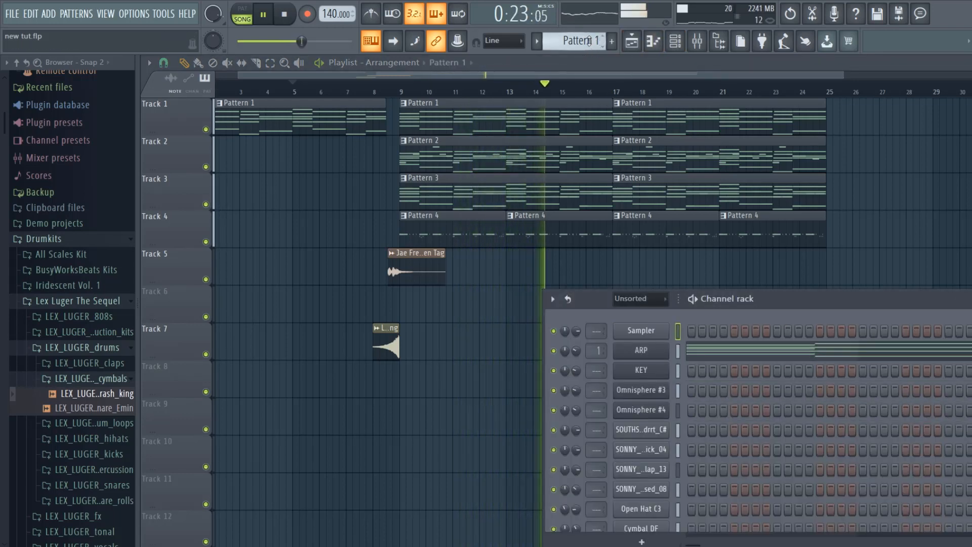
click(659, 373)
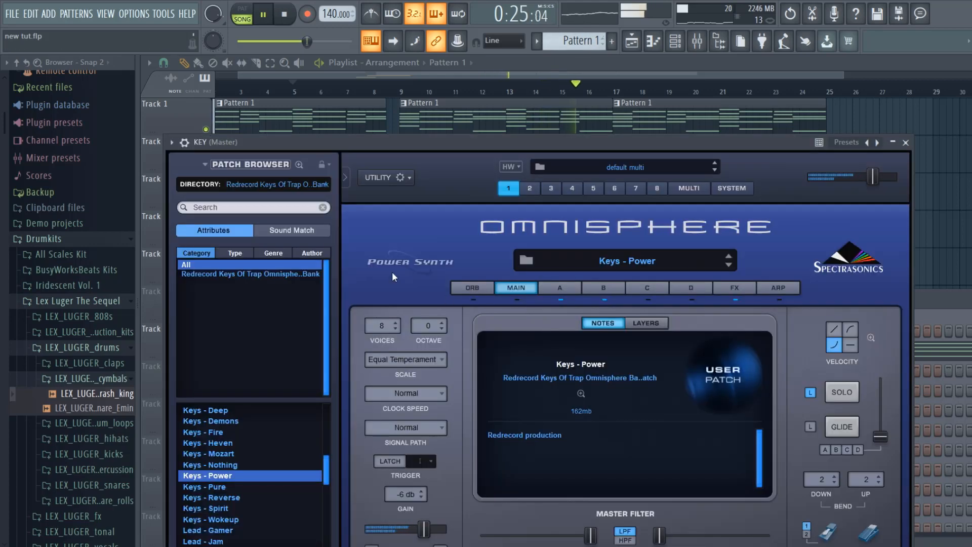
click(184, 142)
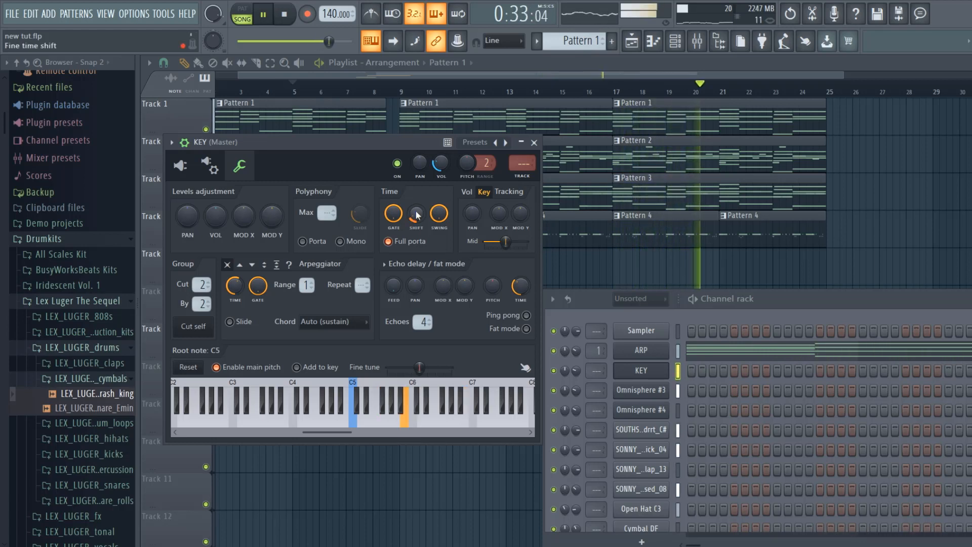
click(534, 142)
- Duplicate all clips on Tracks 1 to 4 from bars 9 to 25 directly after themselves, filling bars 25 to 41
click(269, 62)
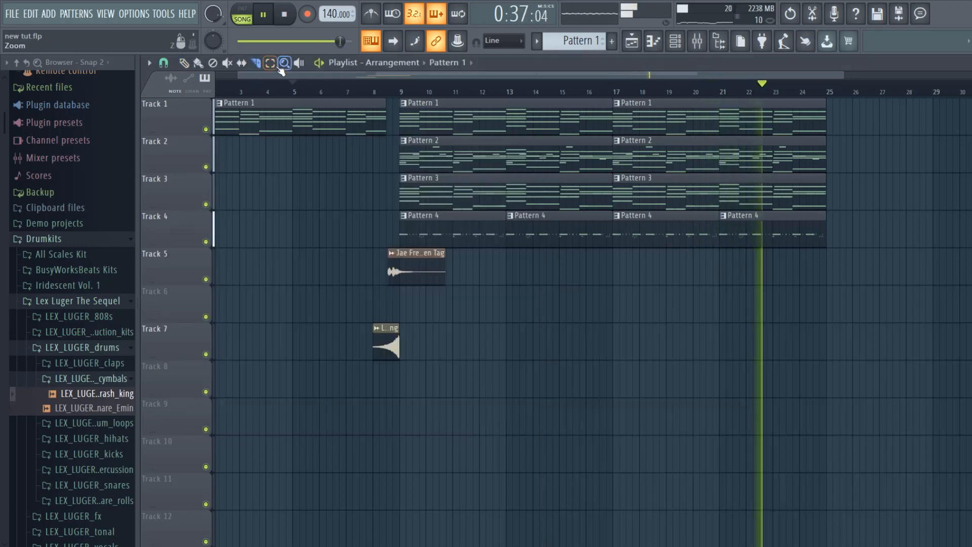
drag(826, 246, 405, 109)
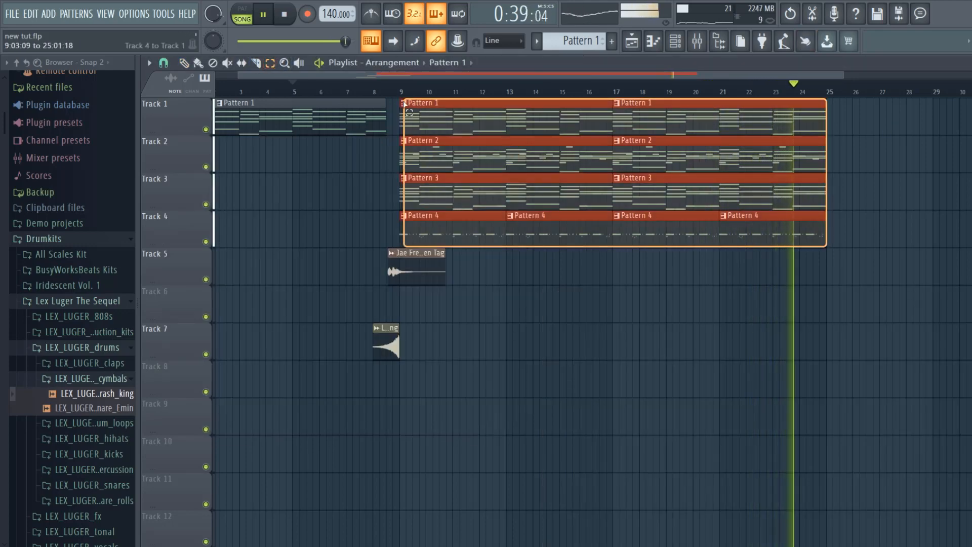
key(ctrl+b)
- Delete the Pattern 2 clips at bars 25 and 33 and the Pattern 3 clip at bar 25, and replay from about bar 22
click(191, 67)
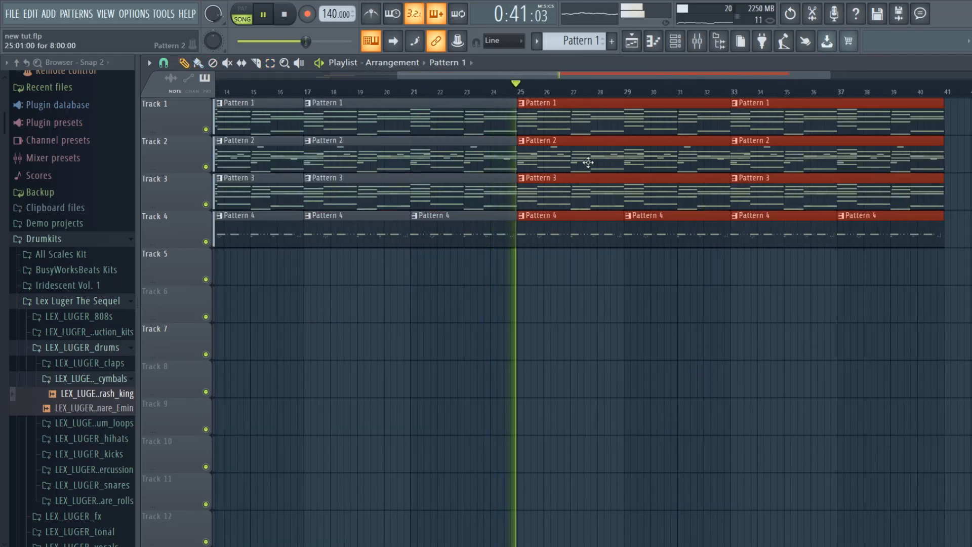
right_click(627, 153)
right_click(768, 156)
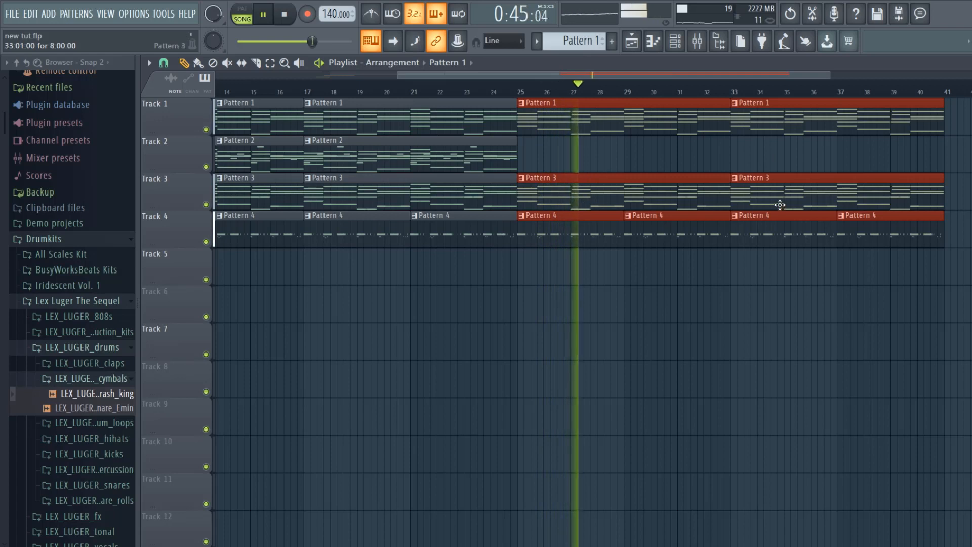
ctrl+click(786, 164)
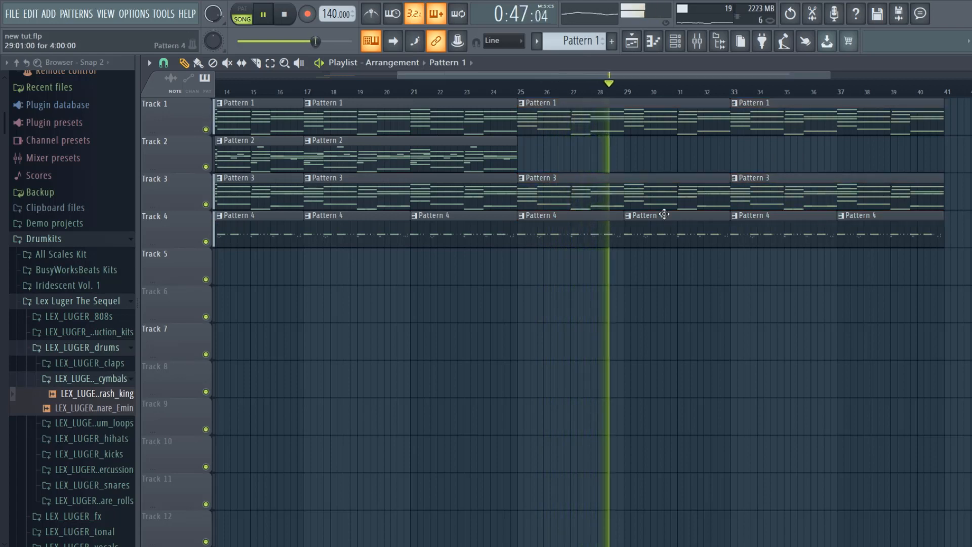
right_click(650, 206)
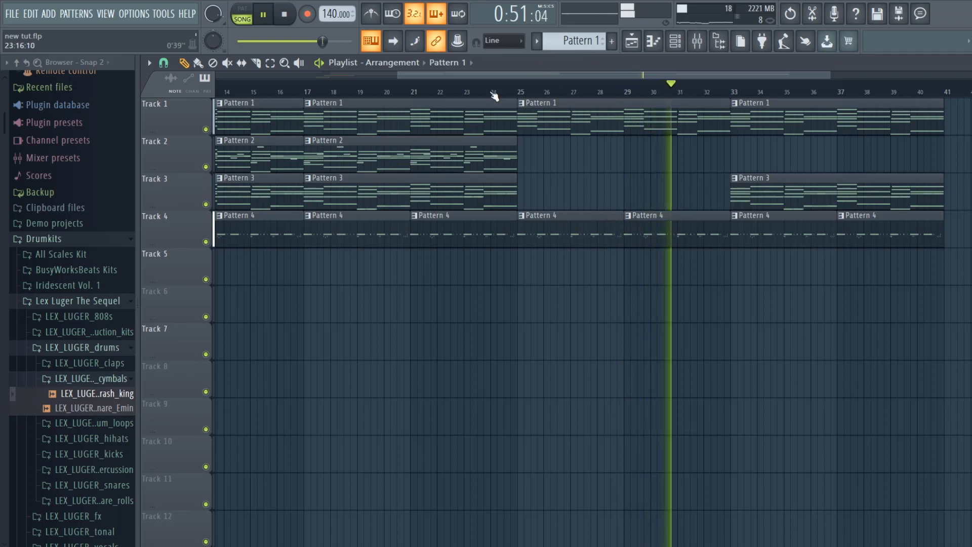
key(space)
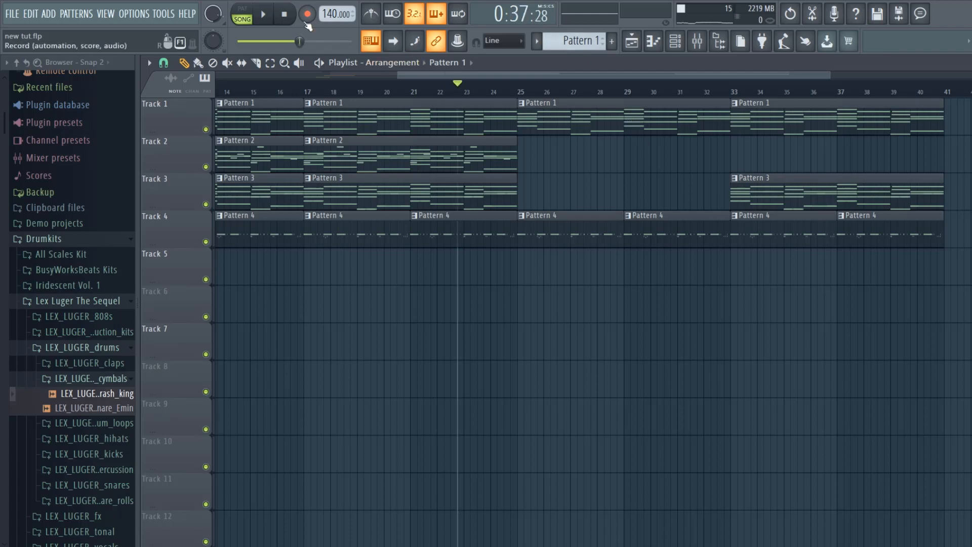
click(263, 14)
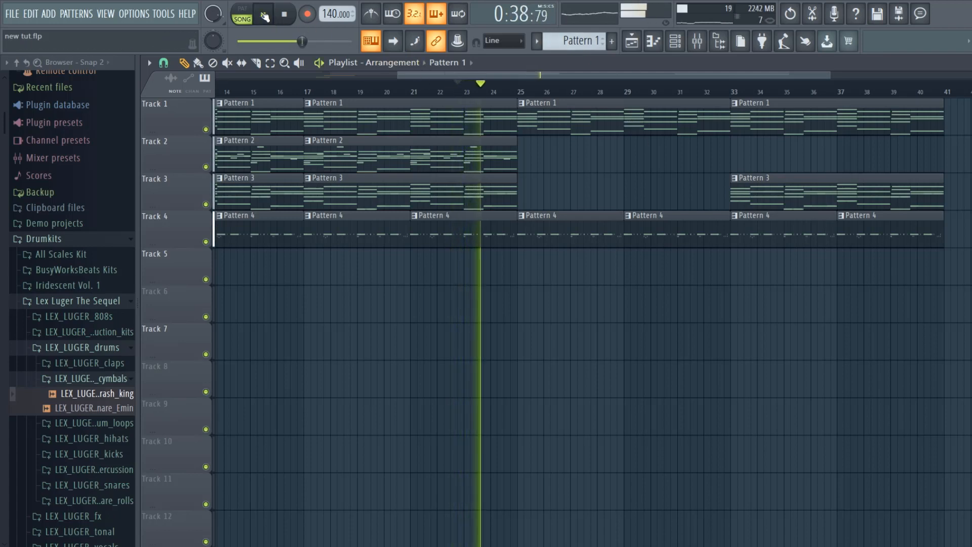